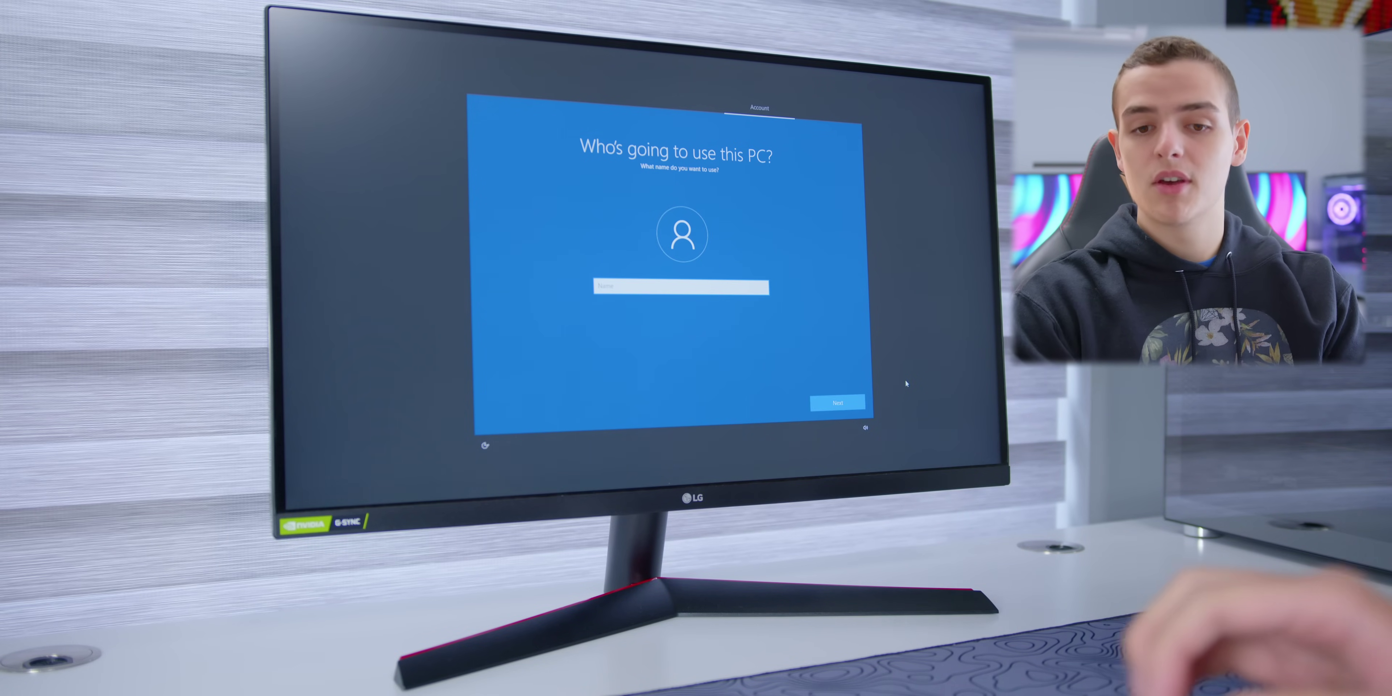
# Step: Enter the account name and continue past the password screen
pyautogui.write('Alex')
pyautogui.click(849, 401)
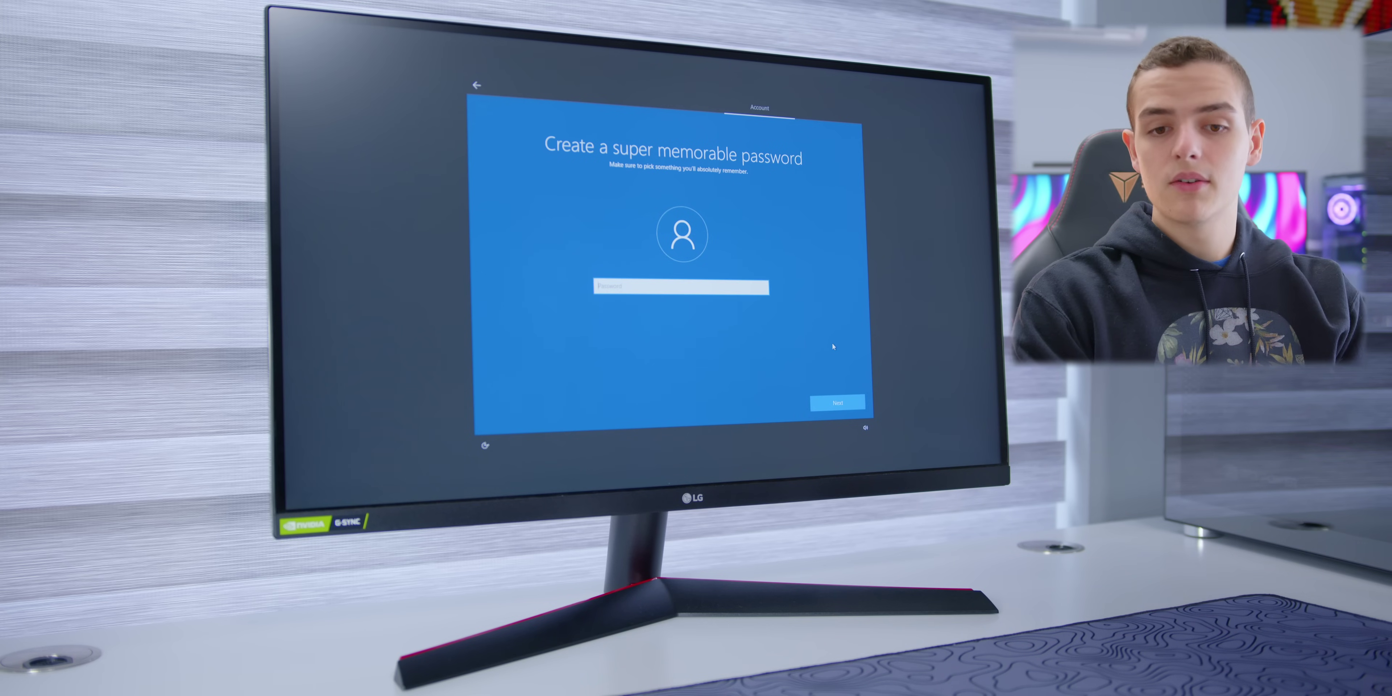
pyautogui.click(851, 403)
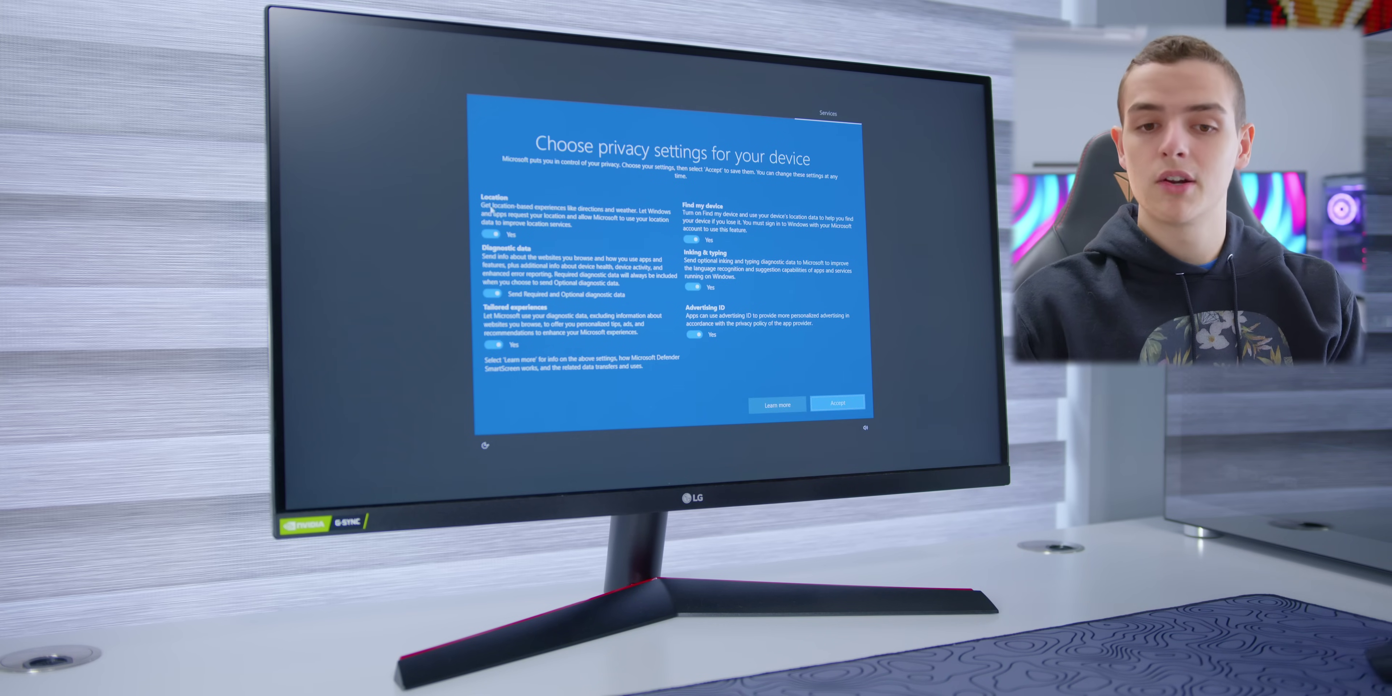
# Step: Turn off location, tailored experiences, Find my device and advertising ID, send only required diagnostics, then decline Cortana
pyautogui.click(494, 235)
pyautogui.click(493, 293)
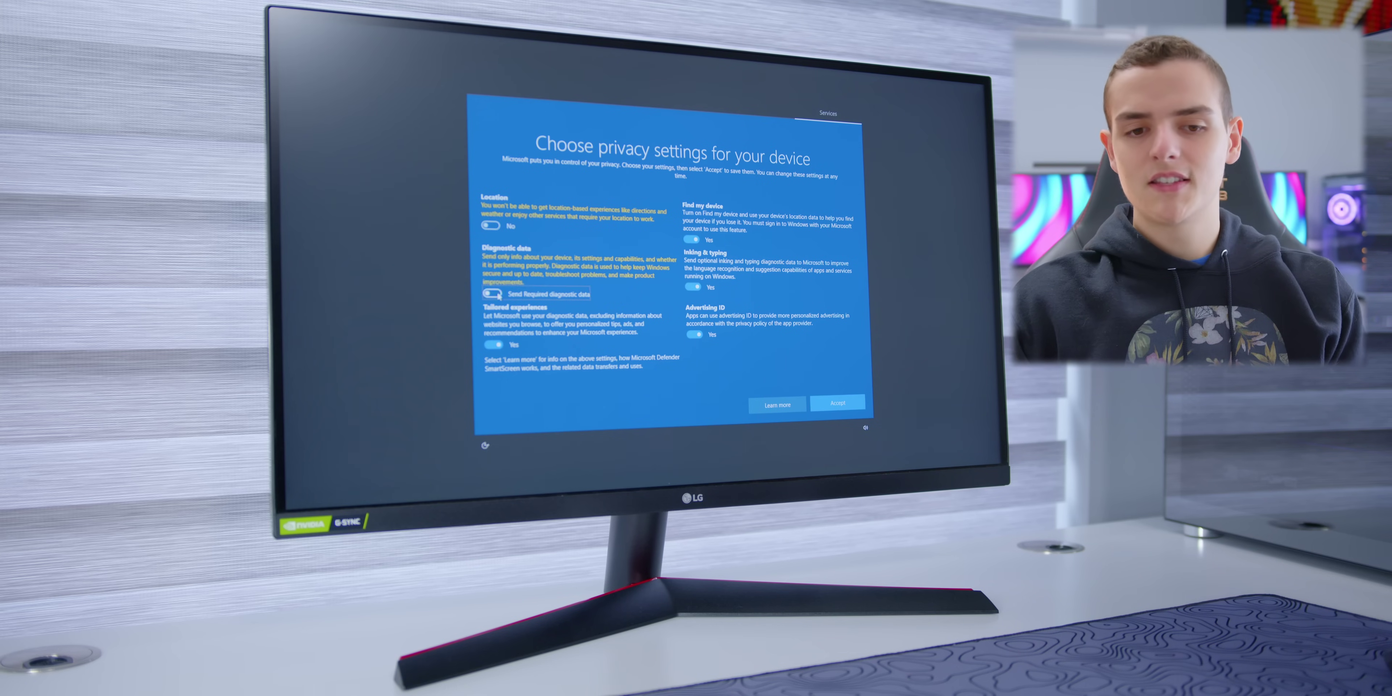
pyautogui.click(498, 346)
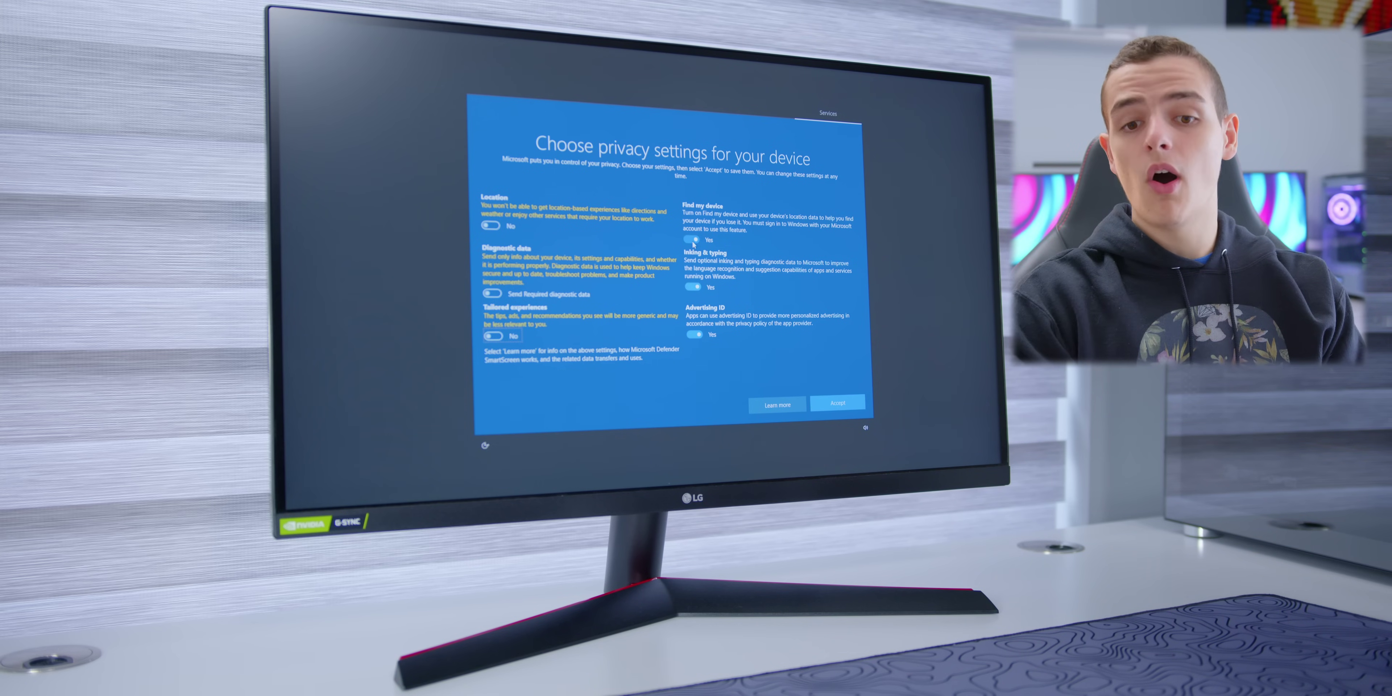
pyautogui.click(691, 239)
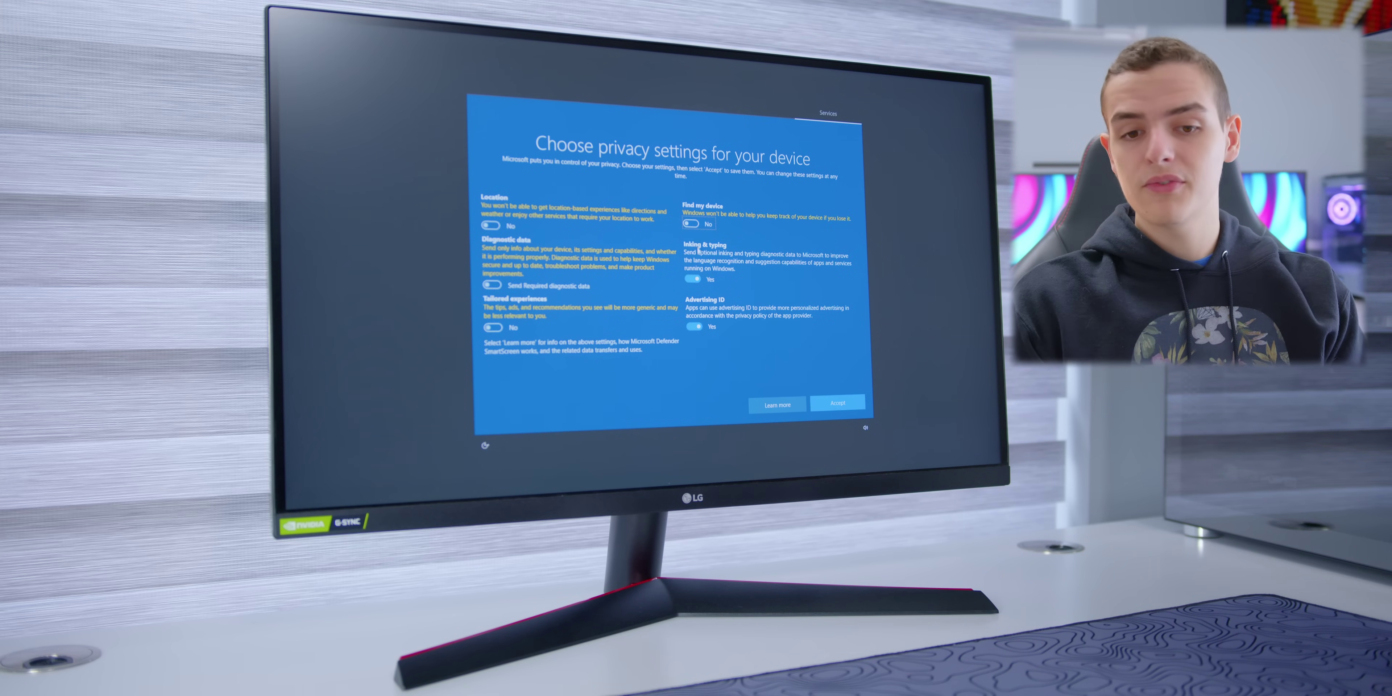
pyautogui.click(697, 327)
pyautogui.click(853, 401)
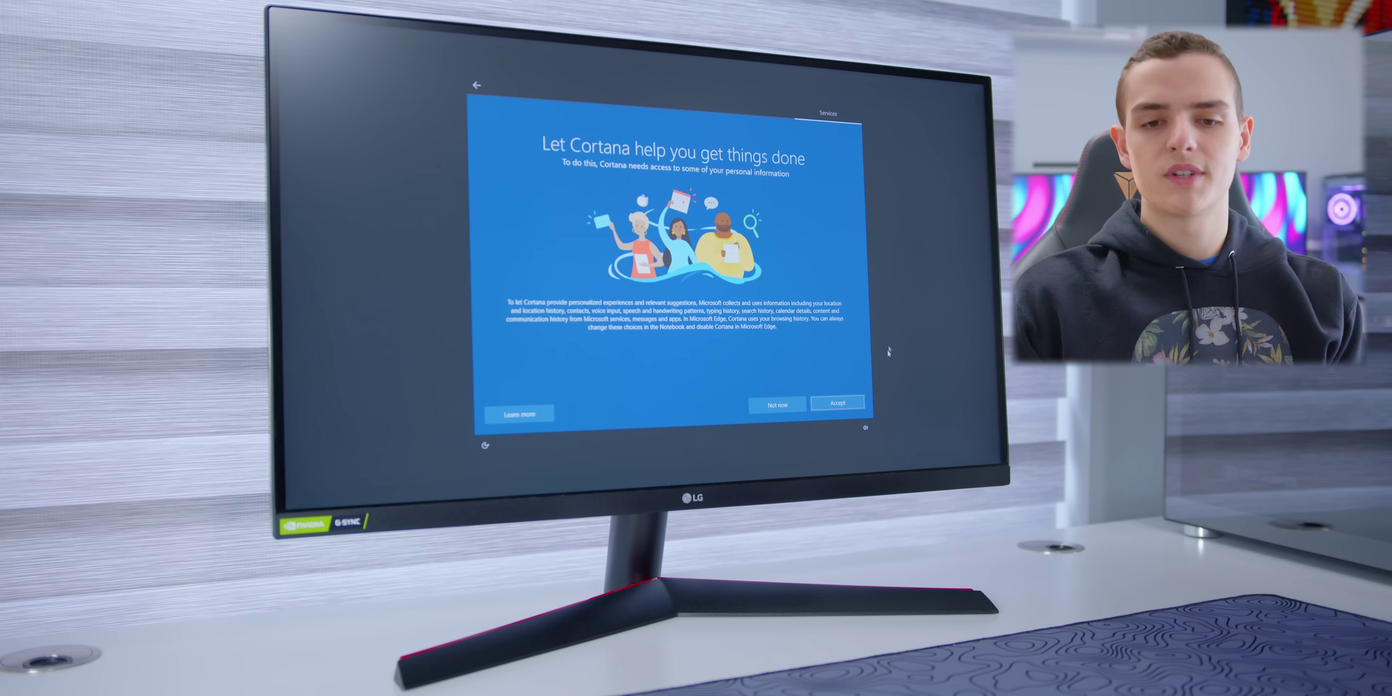
pyautogui.click(799, 405)
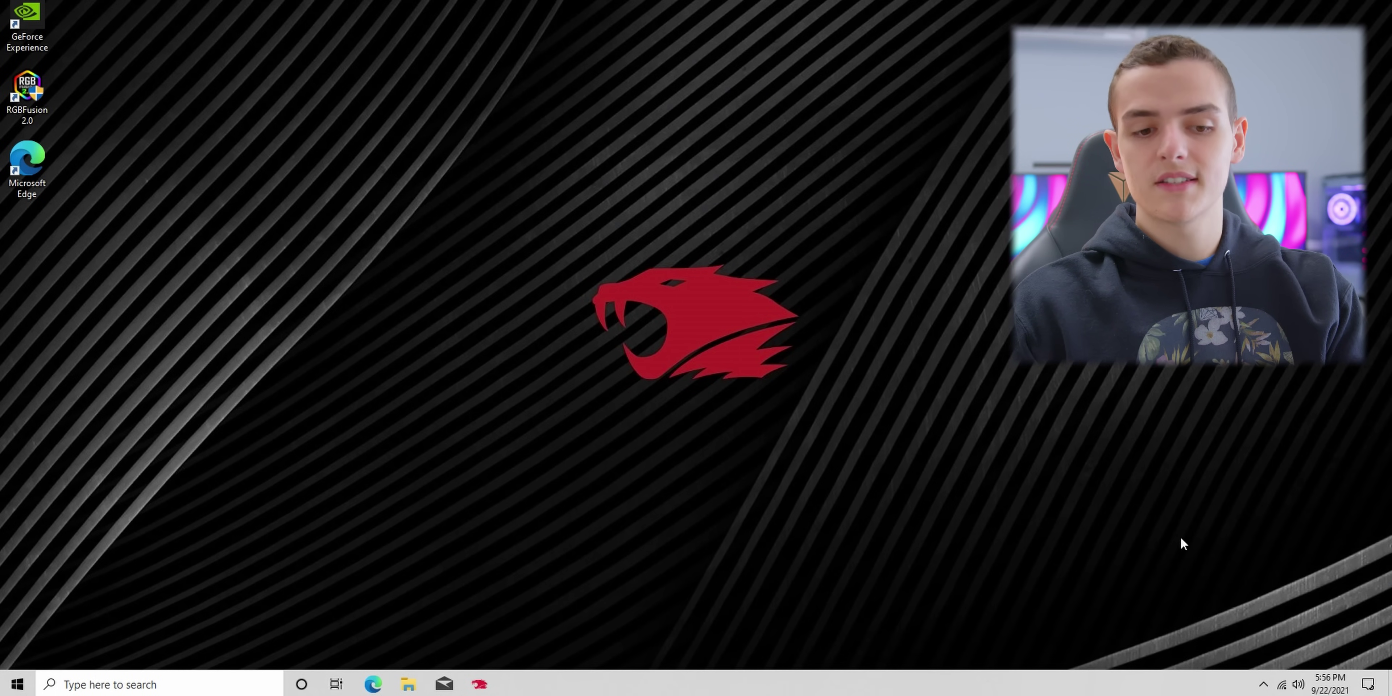
# Step: Search 'updates' to bring up Windows Update settings and reposition the window
pyautogui.click(270, 684)
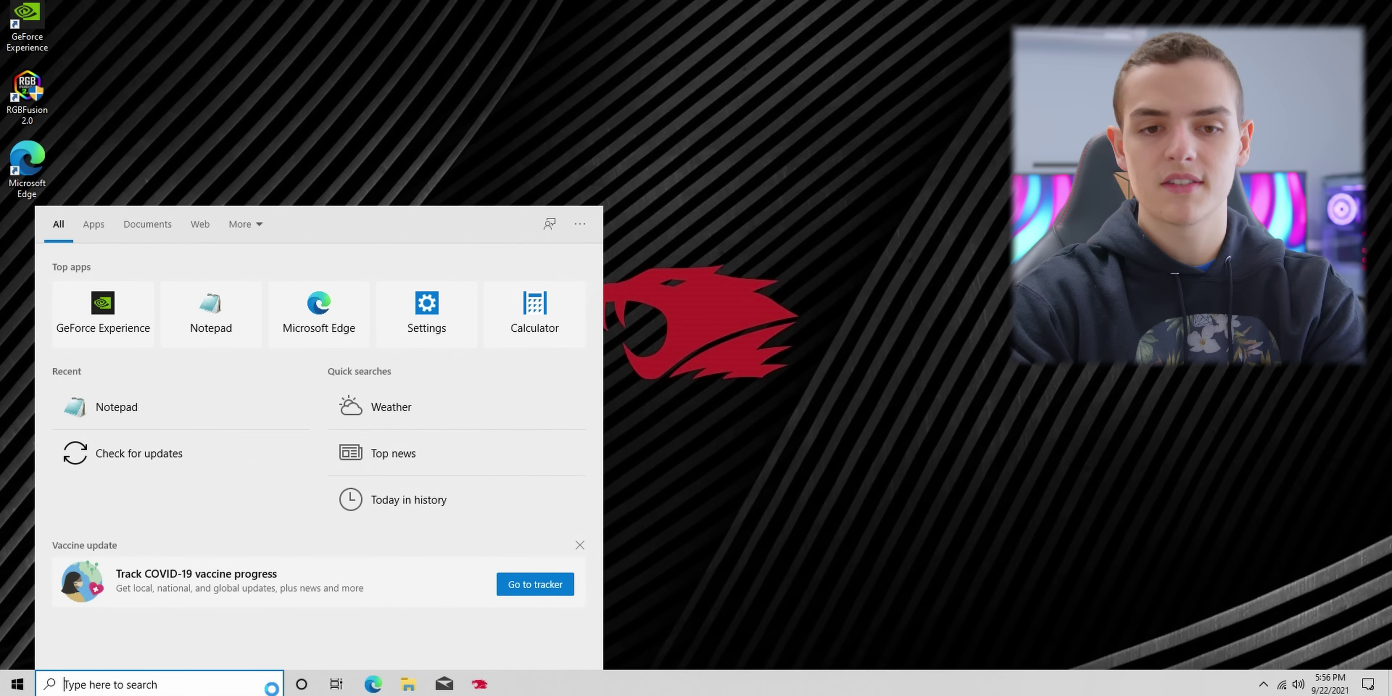
pyautogui.write('updates')
pyautogui.press('Return')
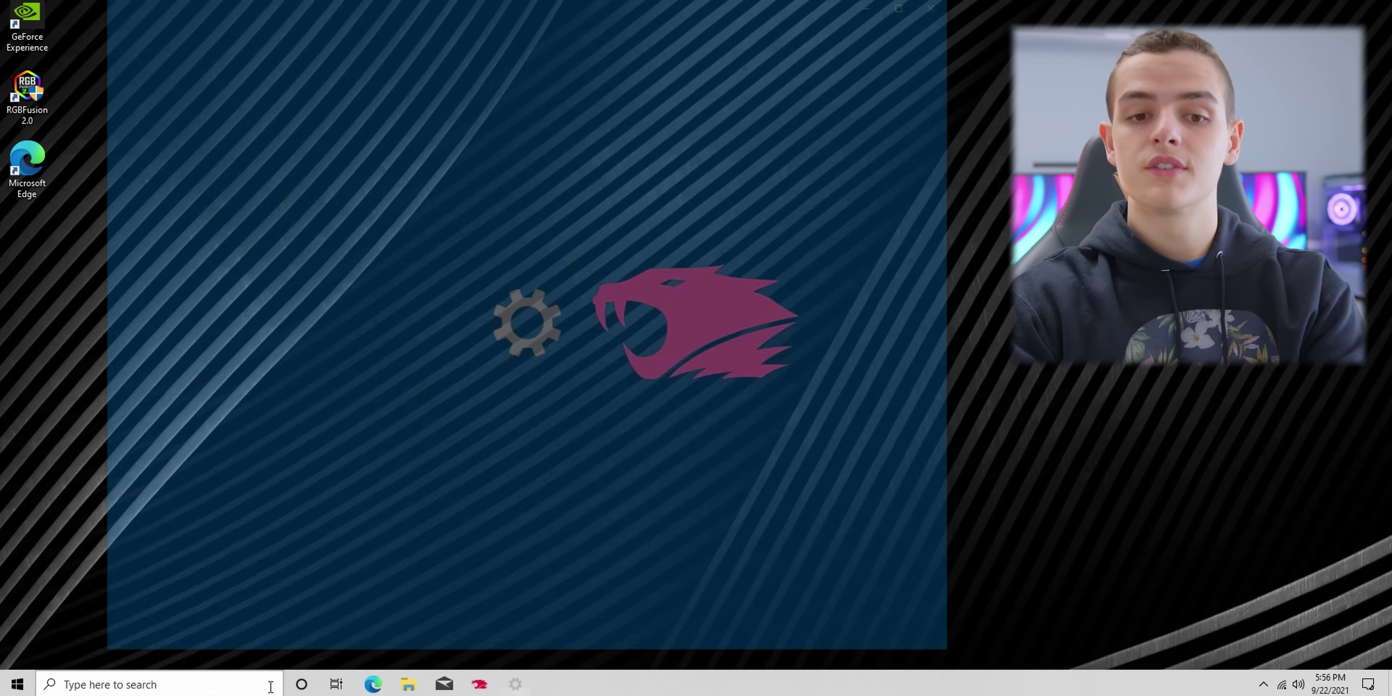
pyautogui.moveTo(669, 1); pyautogui.dragTo(739, 0)
pyautogui.scroll(-3, 625, 285)
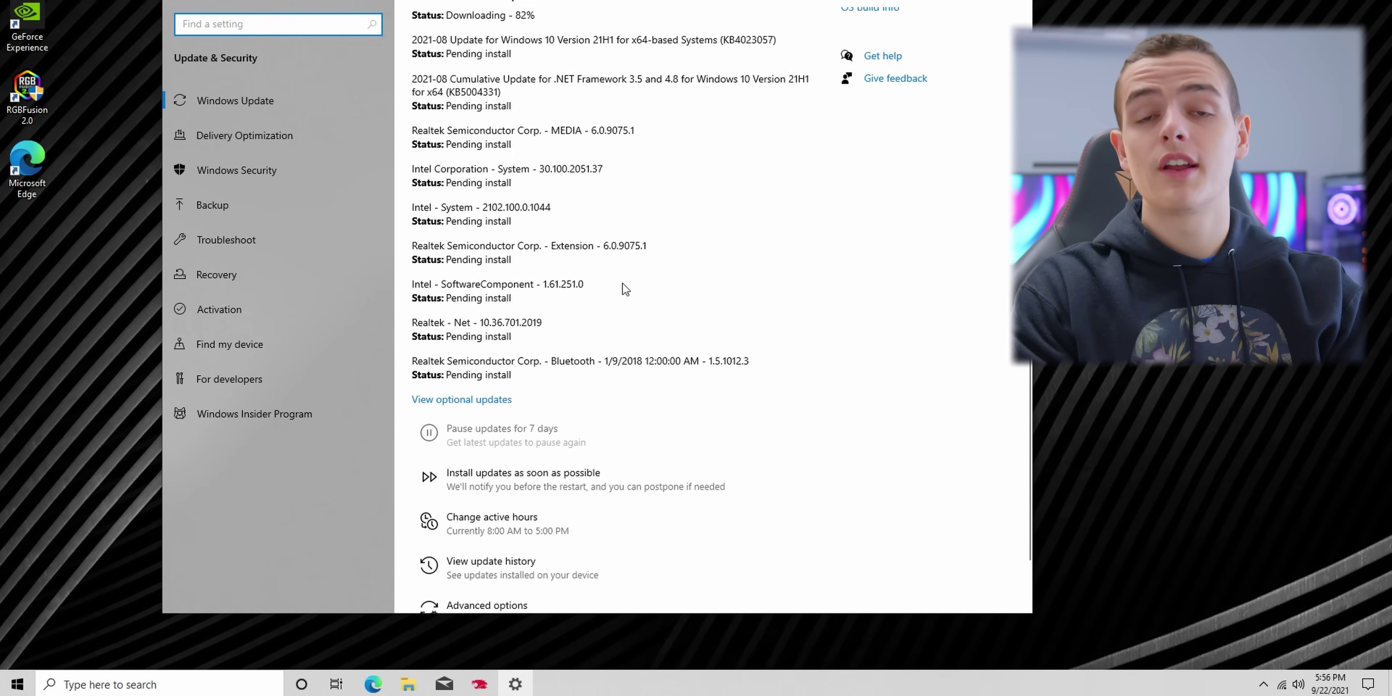
pyautogui.scroll(3, 721, 317)
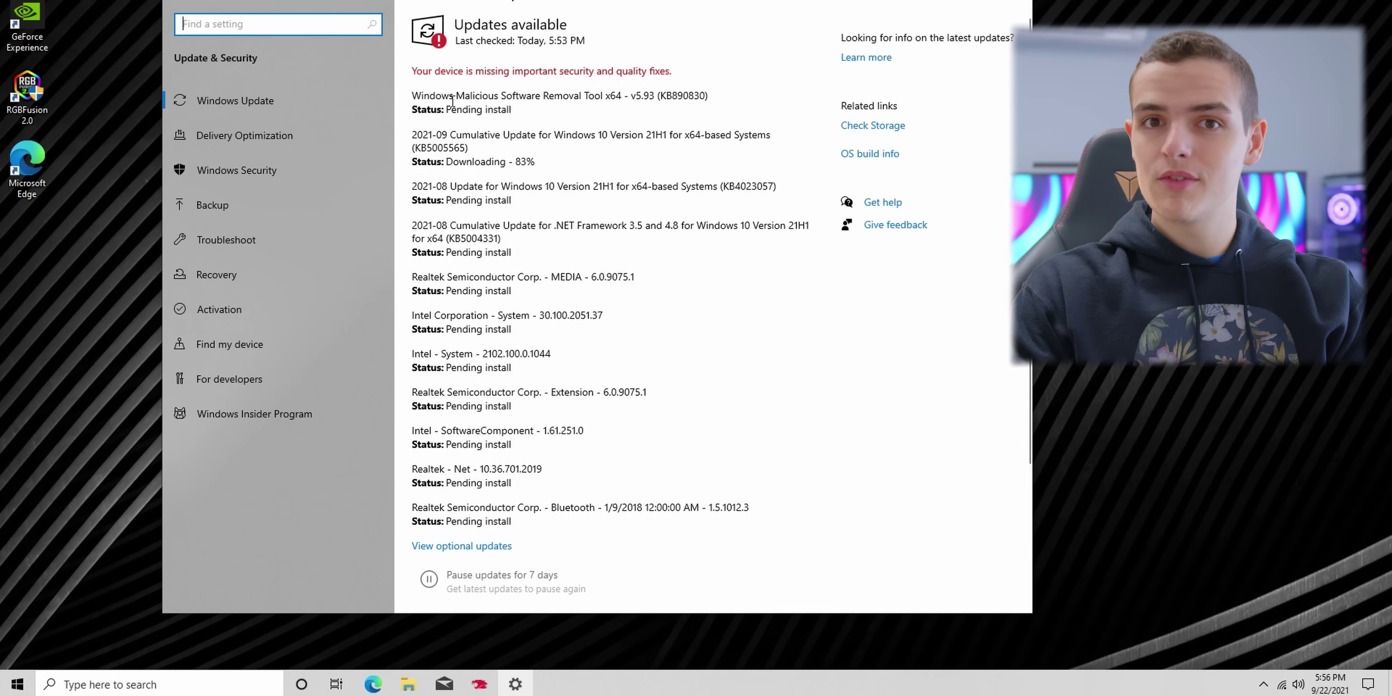
pyautogui.moveTo(449, 101); pyautogui.dragTo(522, 100)
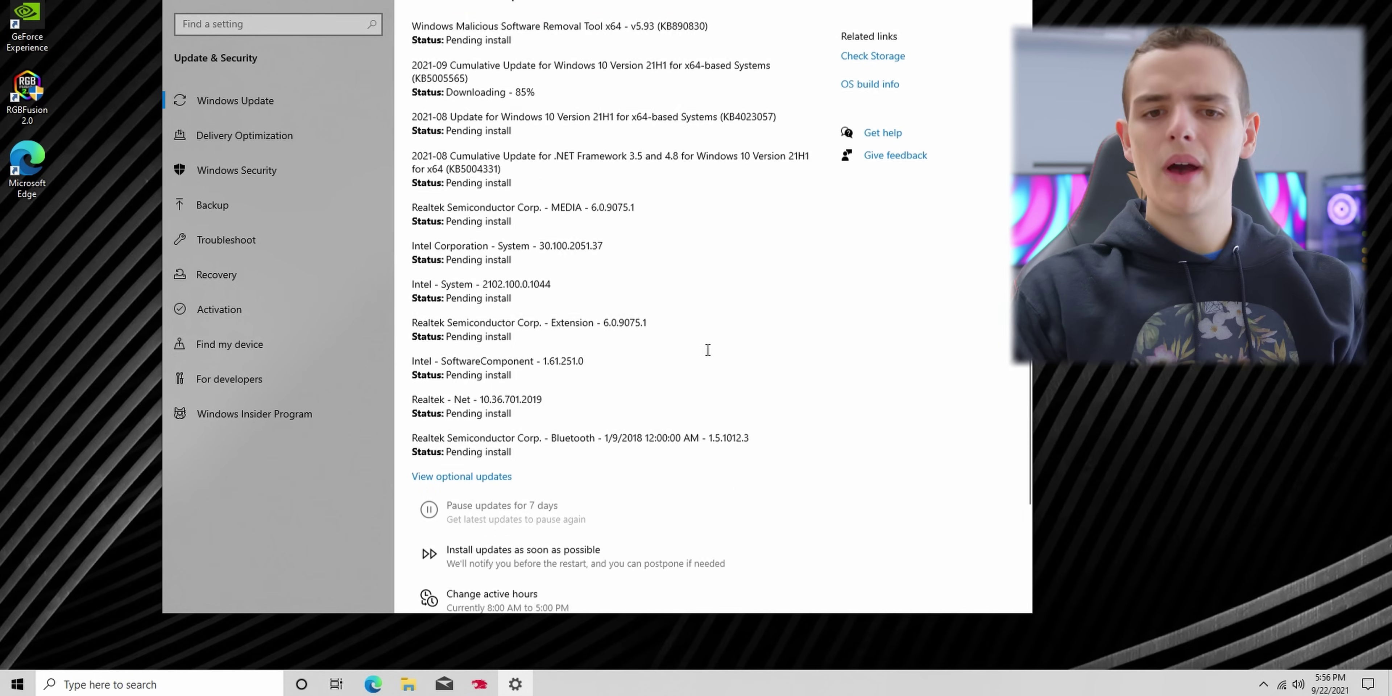
# Step: Have updates install as soon as possible and confirm expediting the session
pyautogui.scroll(-1, 849, 415)
pyautogui.scroll(-3, 680, 470)
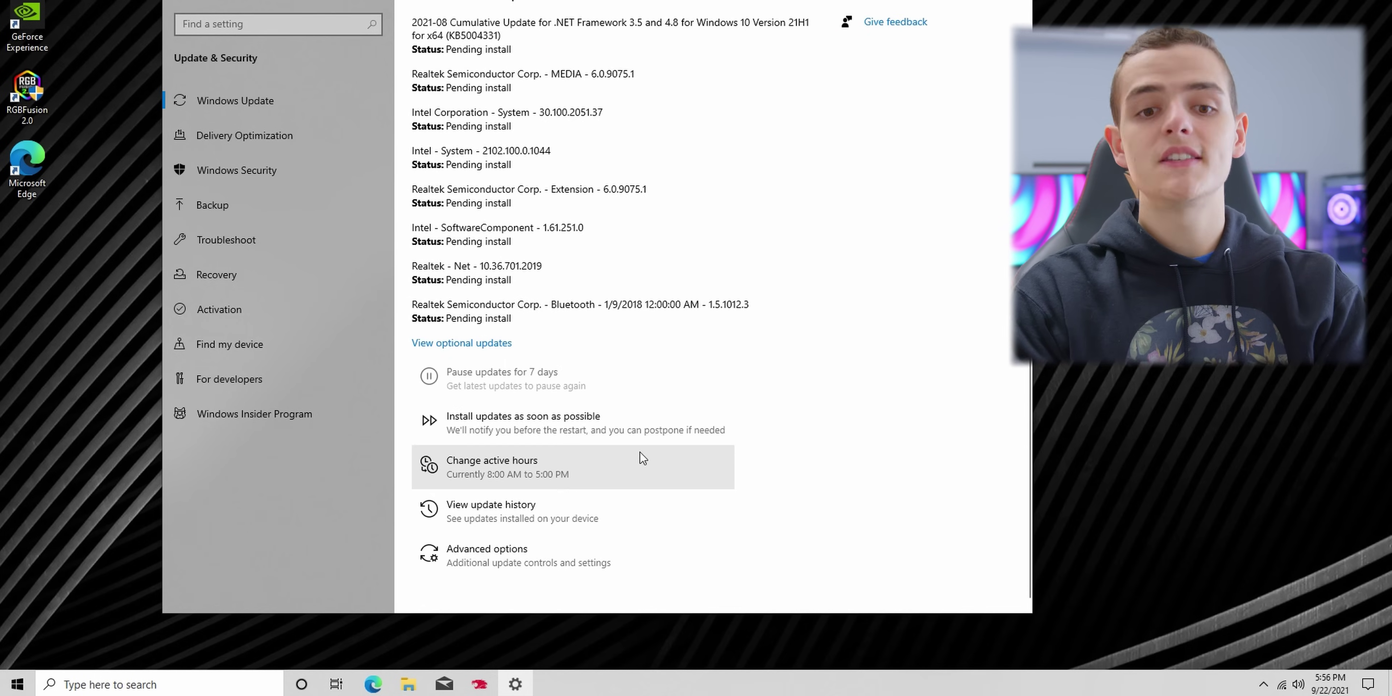
pyautogui.click(565, 428)
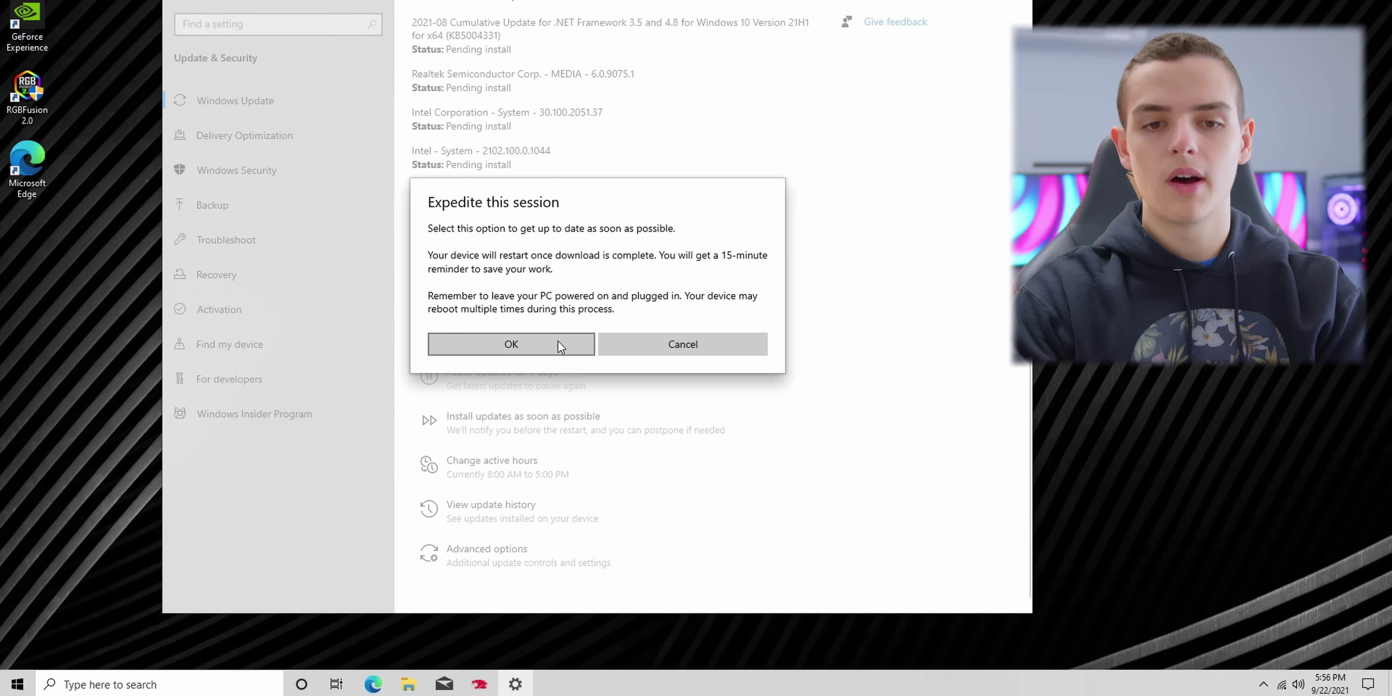
pyautogui.click(559, 344)
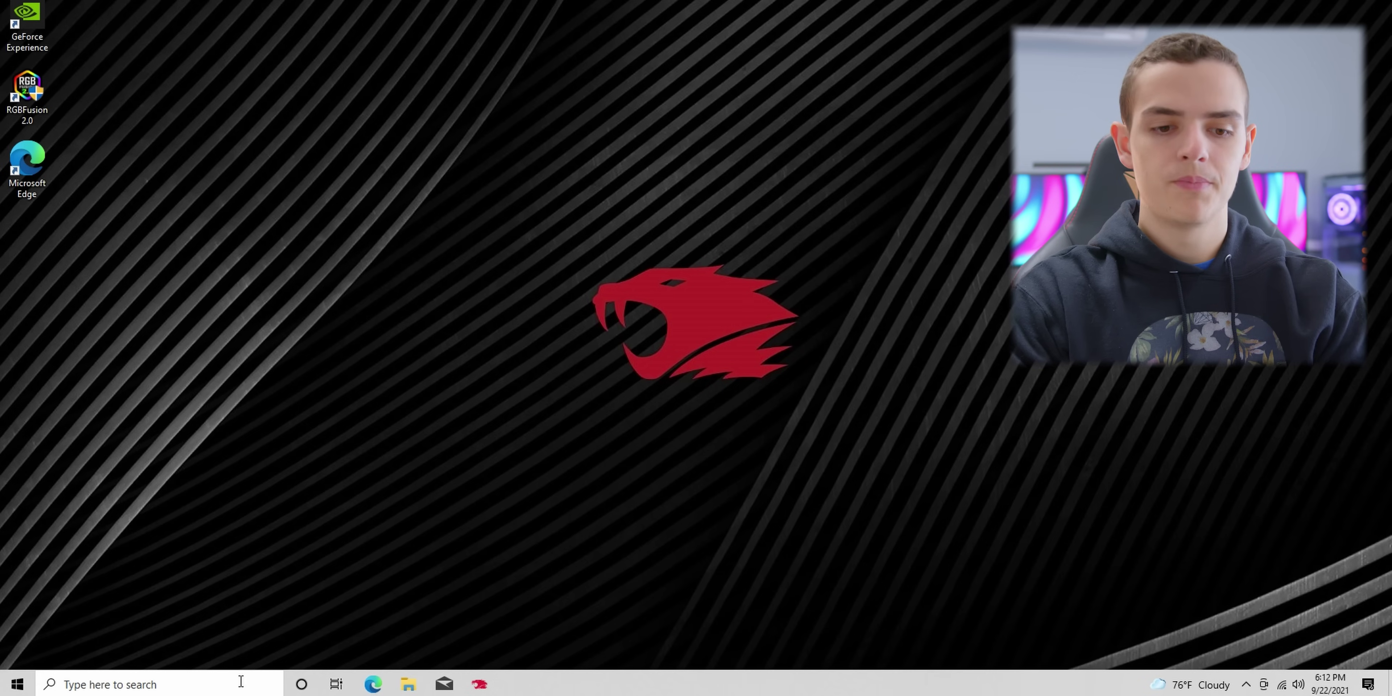
# Step: Search 'programs' to reach Add or remove programs and browse the installed apps list
pyautogui.click(241, 682)
pyautogui.write('programs')
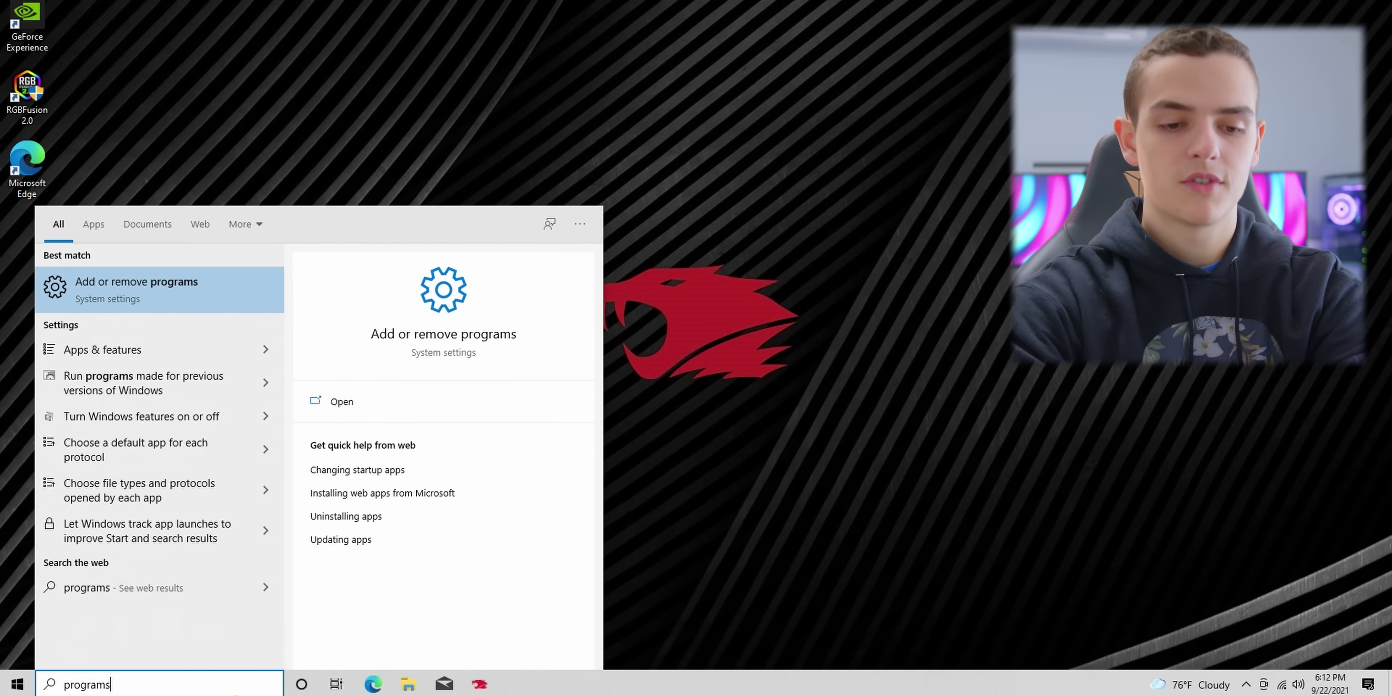
pyautogui.click(248, 296)
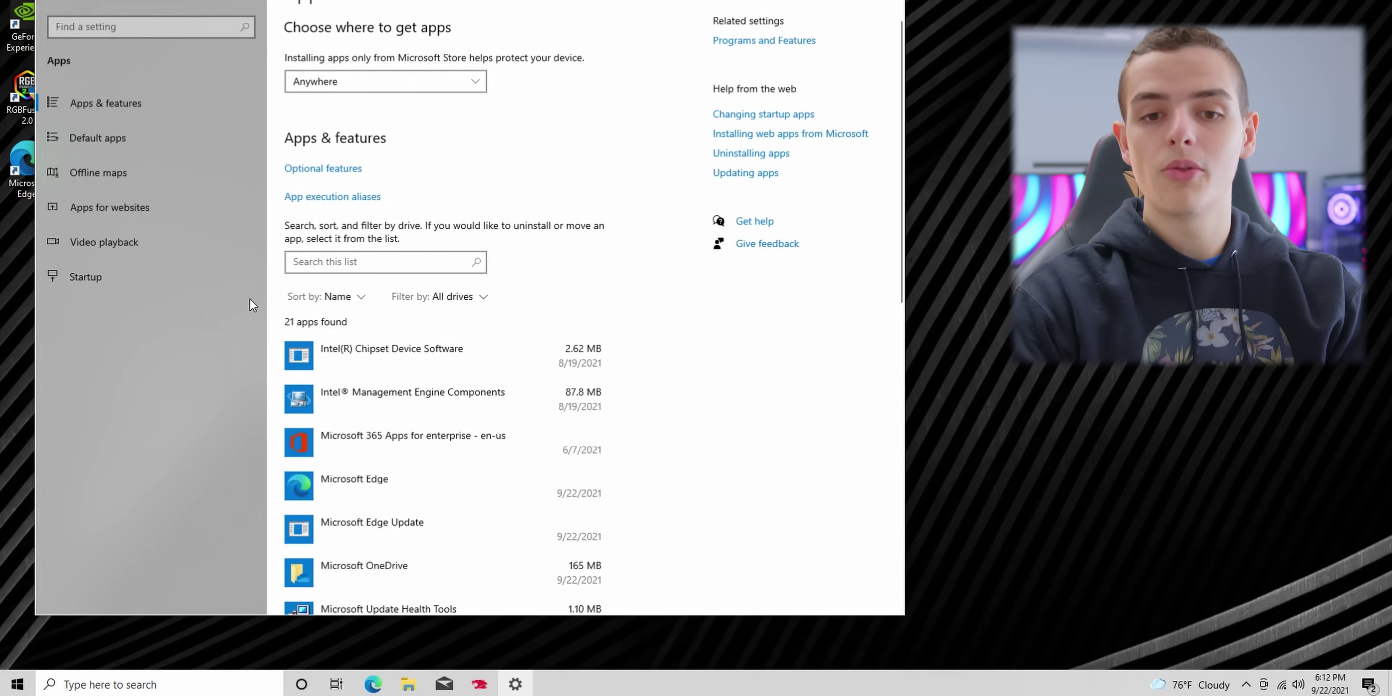
pyautogui.scroll(-5, 497, 400)
pyautogui.scroll(-8, 509, 397)
pyautogui.scroll(-10, 510, 393)
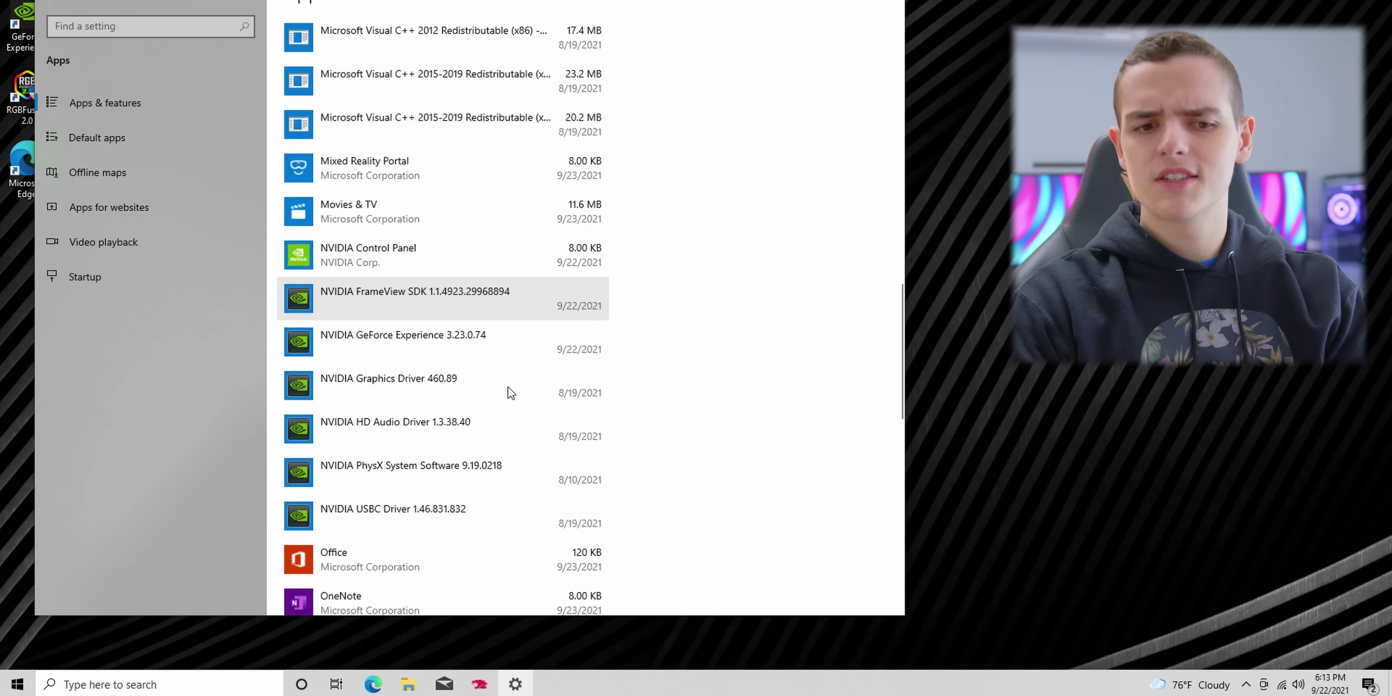
pyautogui.scroll(-9, 511, 393)
pyautogui.scroll(-8, 510, 393)
pyautogui.scroll(13, 511, 393)
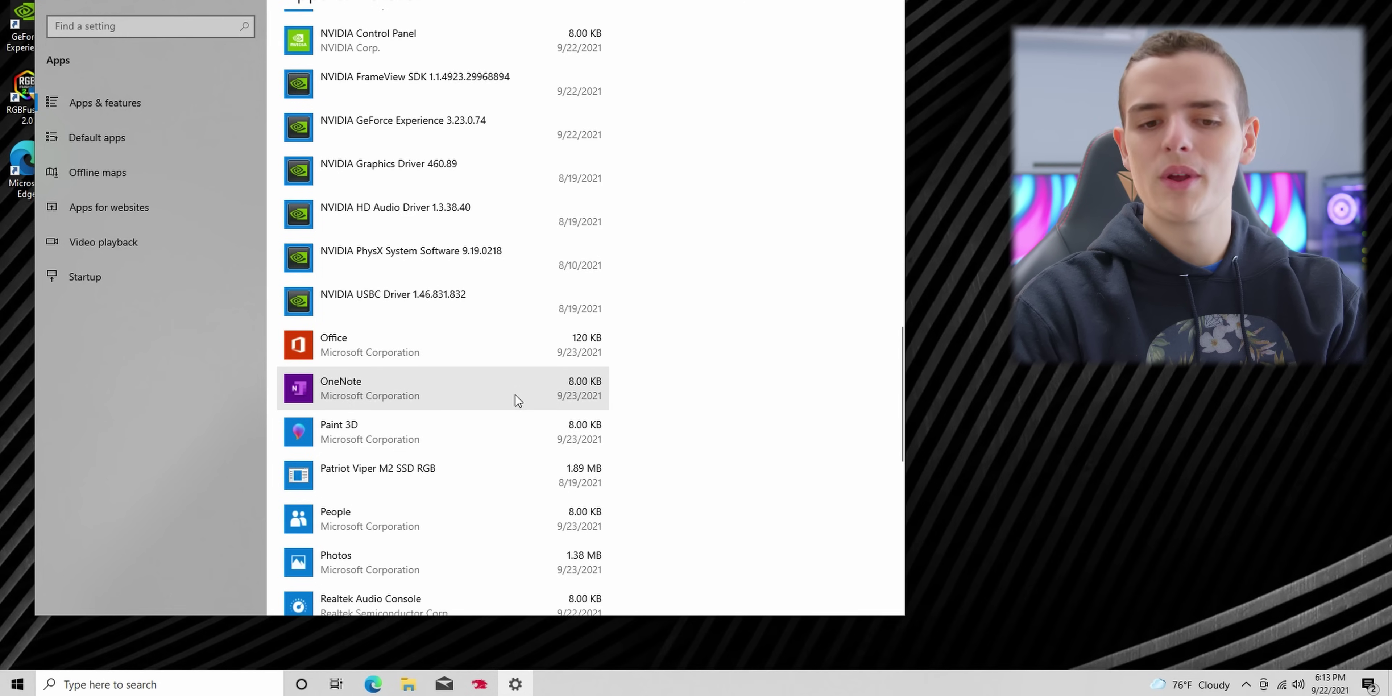
pyautogui.scroll(10, 517, 400)
pyautogui.scroll(3, 516, 400)
# Step: Uninstall Microsoft Solitaire Collection
pyautogui.click(497, 324)
pyautogui.click(561, 377)
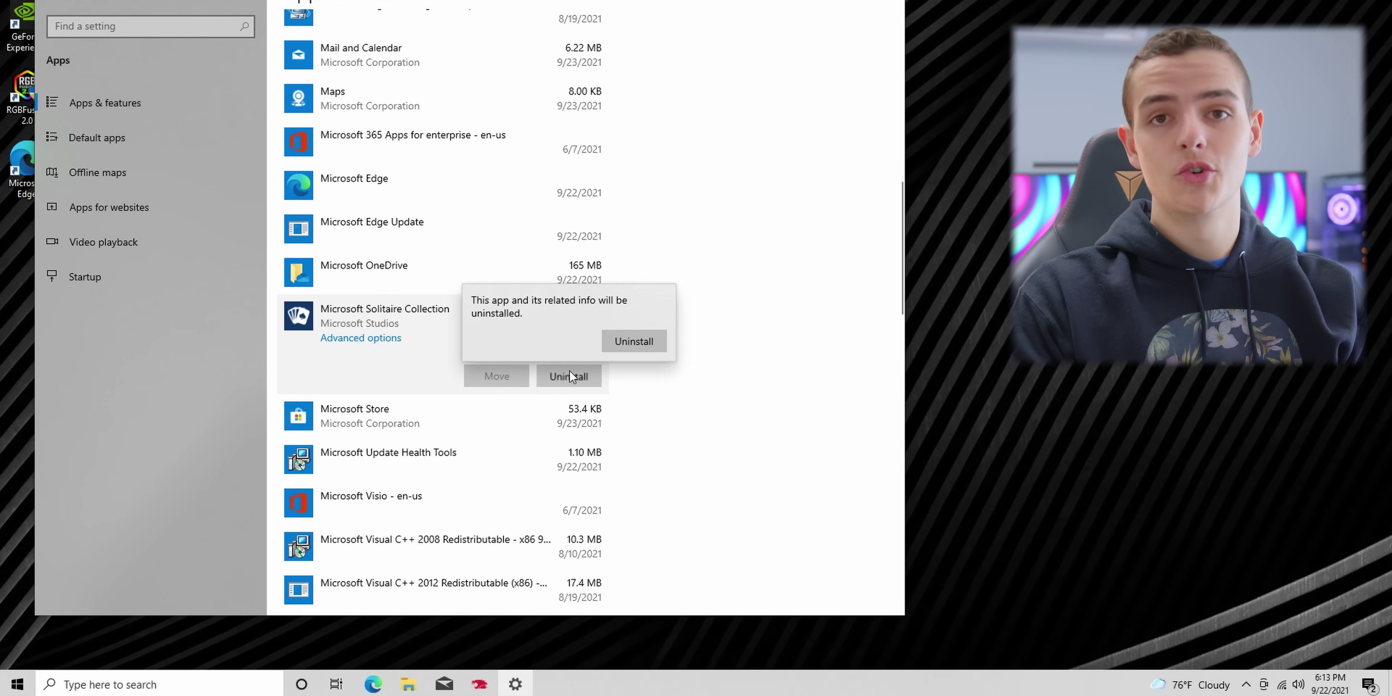
pyautogui.click(633, 341)
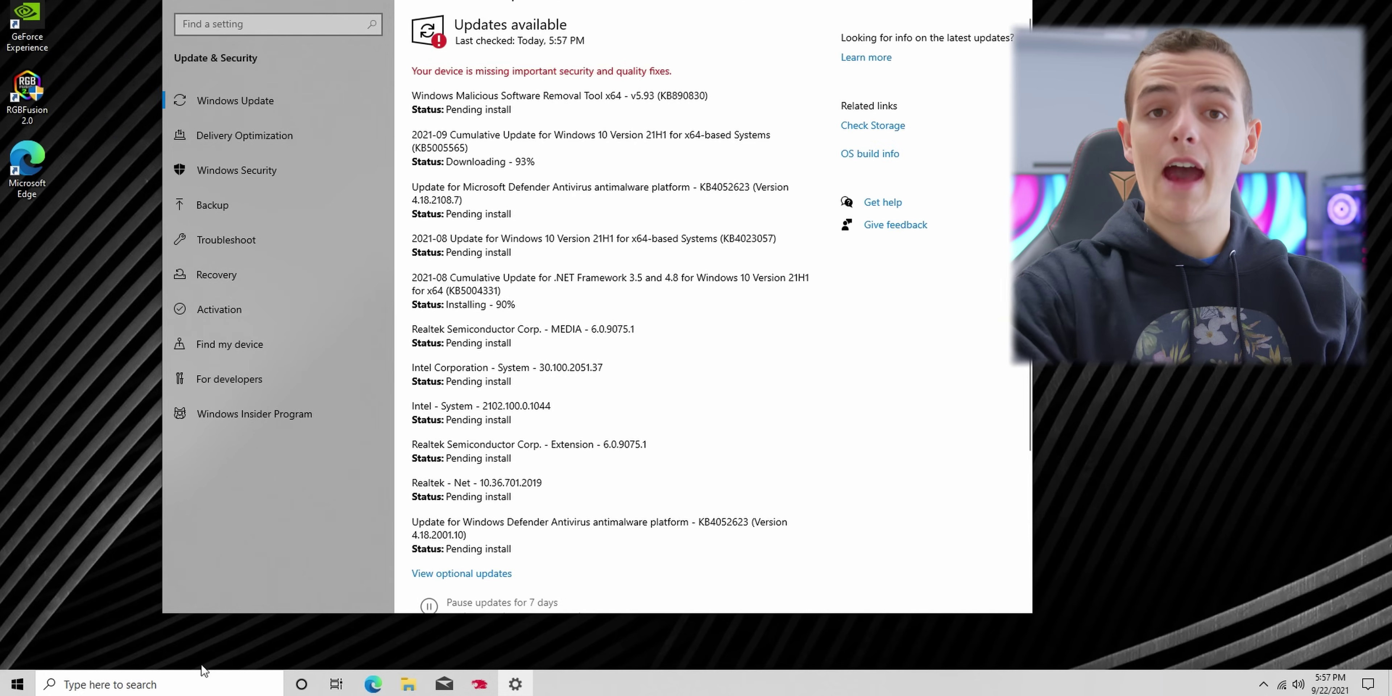
# Step: Restart now to install the pending update, then enter 'nvidia drivers' in Edge
pyautogui.click(197, 682)
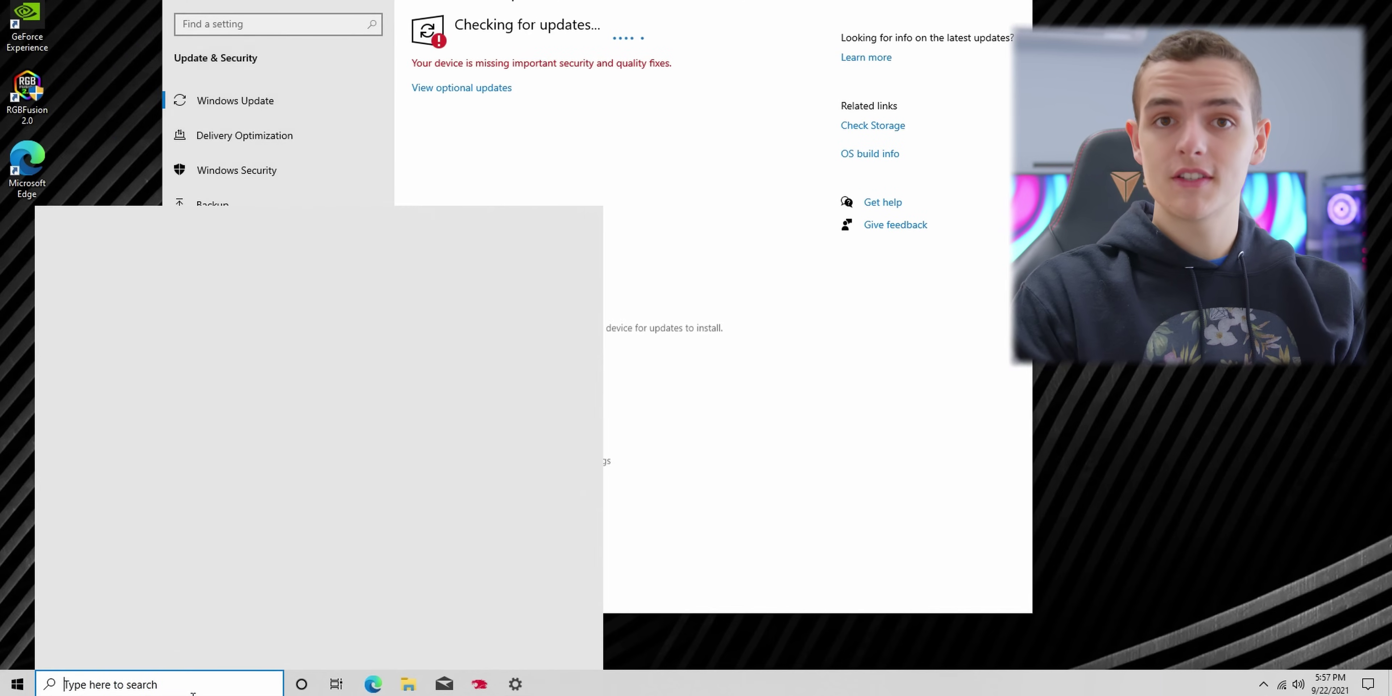
pyautogui.write('progra')
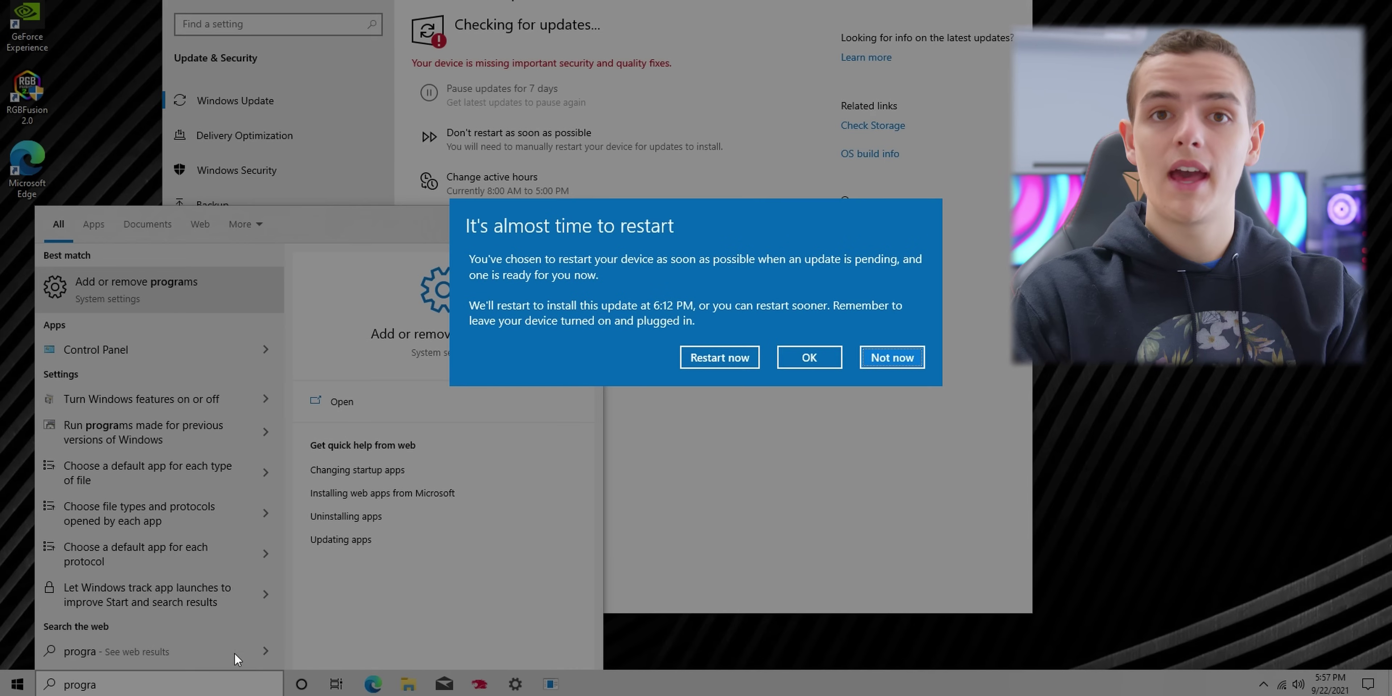
pyautogui.click(385, 684)
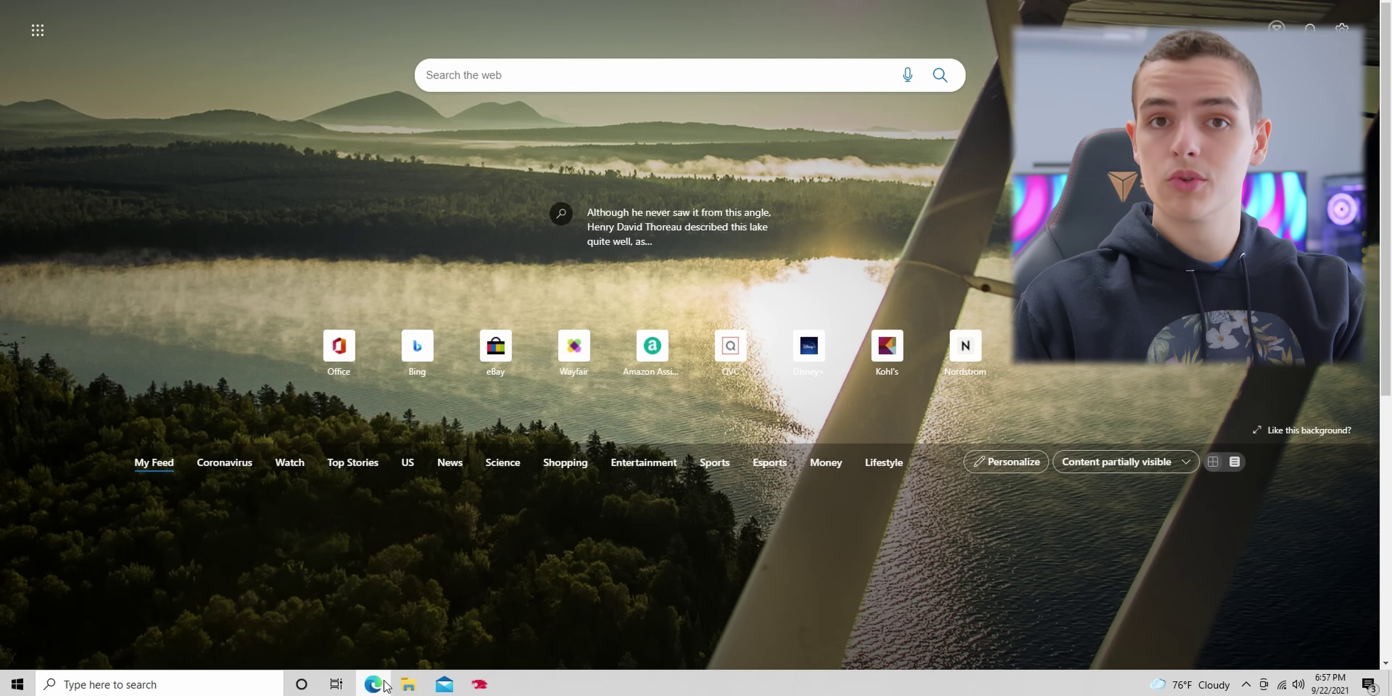
pyautogui.write('nvidia drivers')
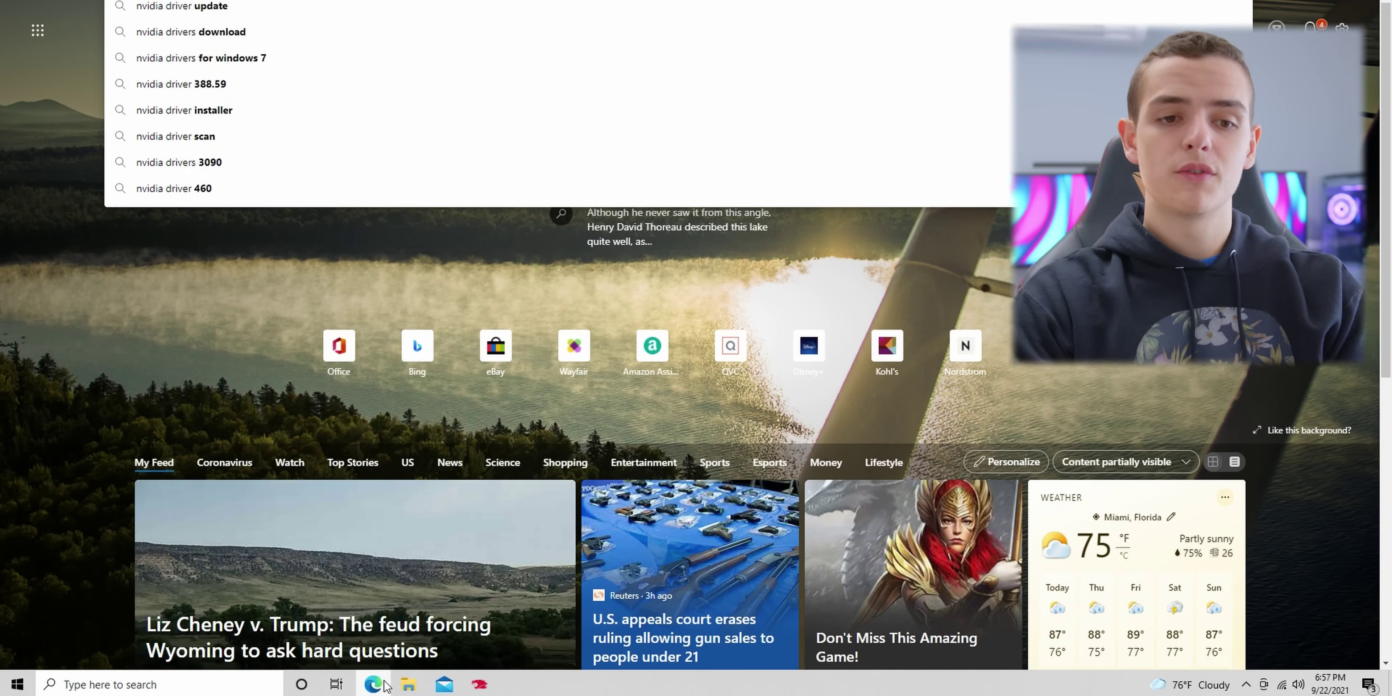
# Step: Search 'nvidia drivers', open the Official GeForce Drivers page and download GeForce Experience
pyautogui.press('Return')
pyautogui.scroll(-5, 351, 563)
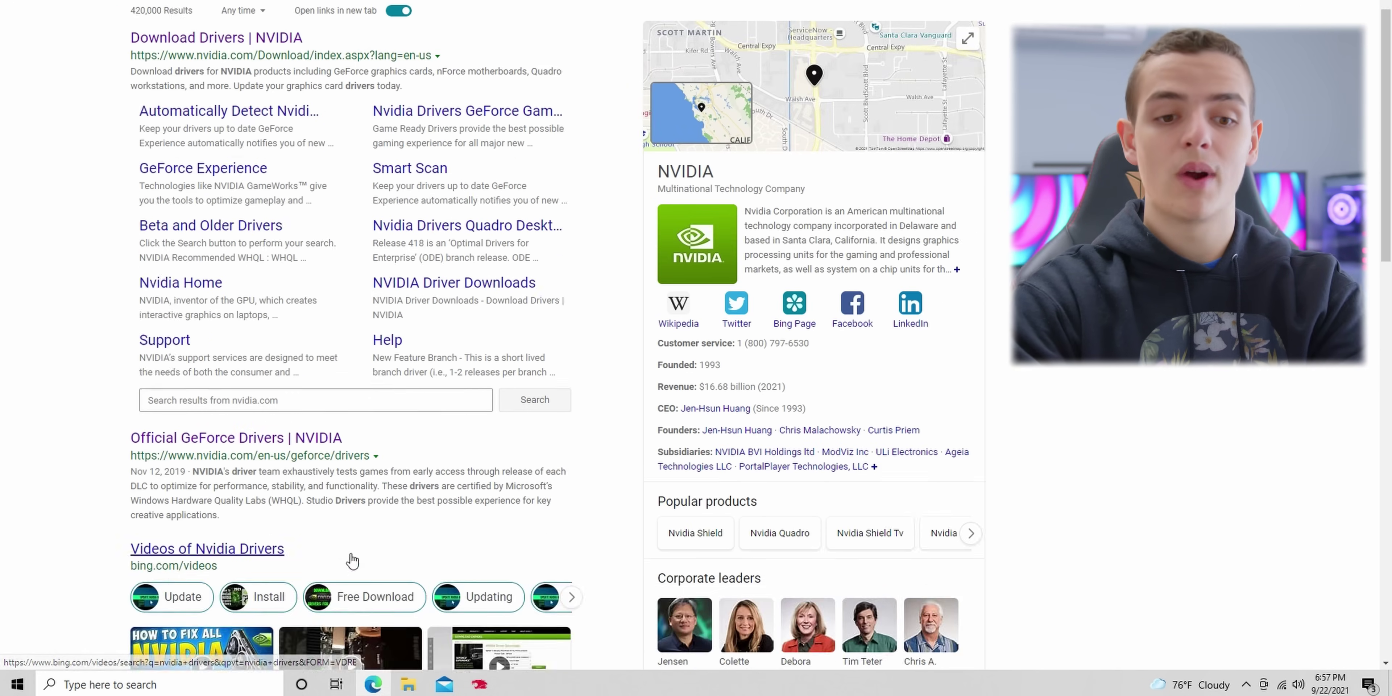
pyautogui.click(319, 210)
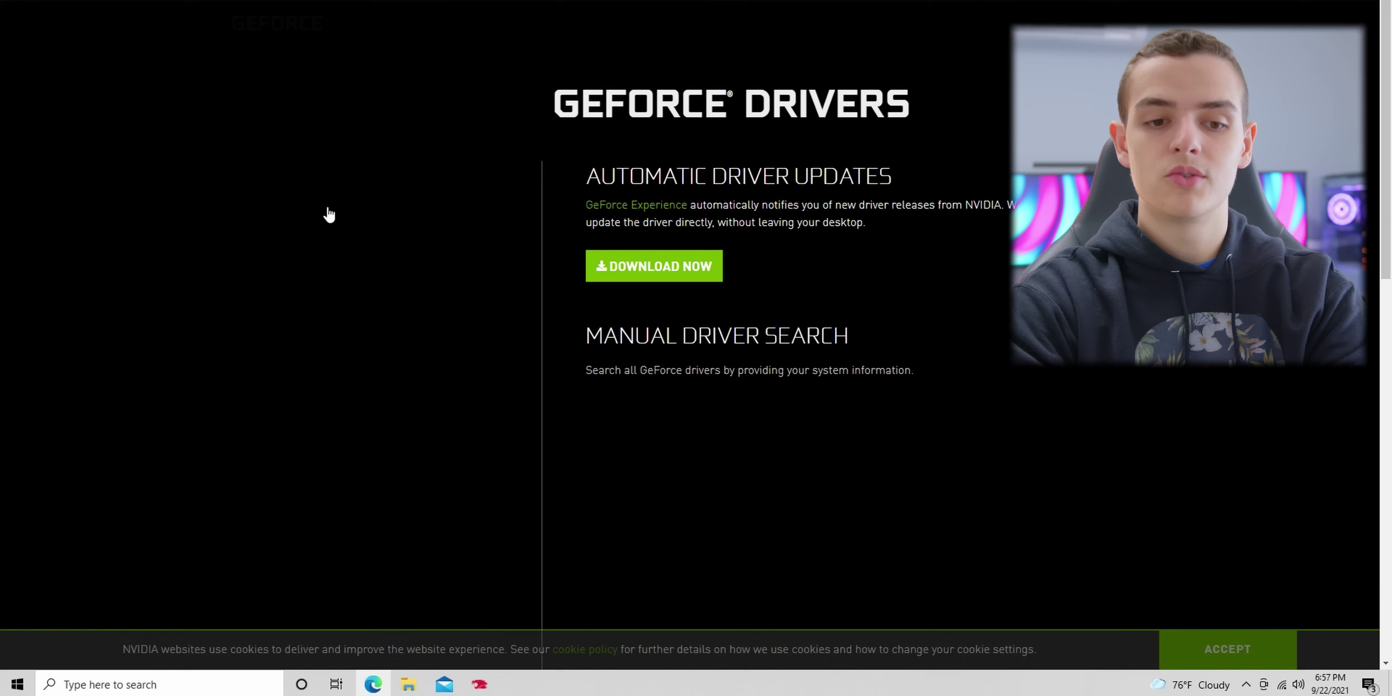
pyautogui.click(720, 279)
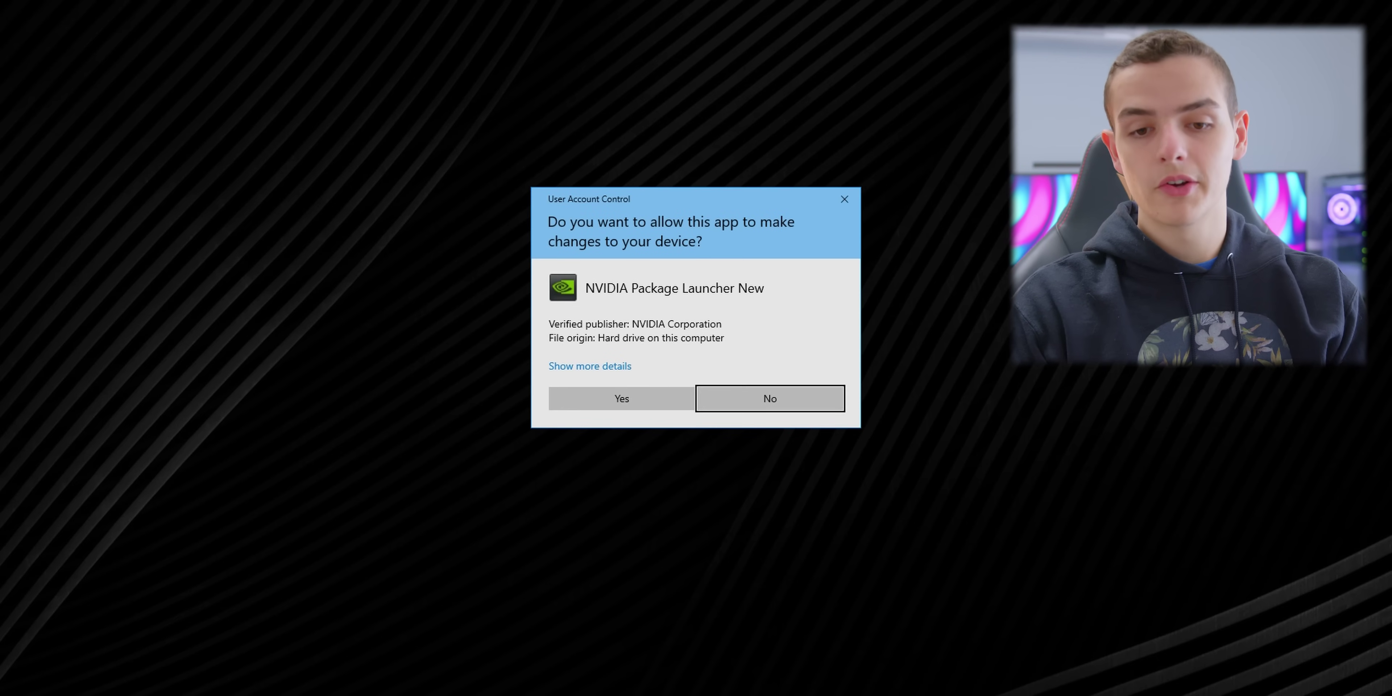
# Step: Install GeForce Experience, then clean-install the 472.12 Game Ready Driver
pyautogui.click(679, 398)
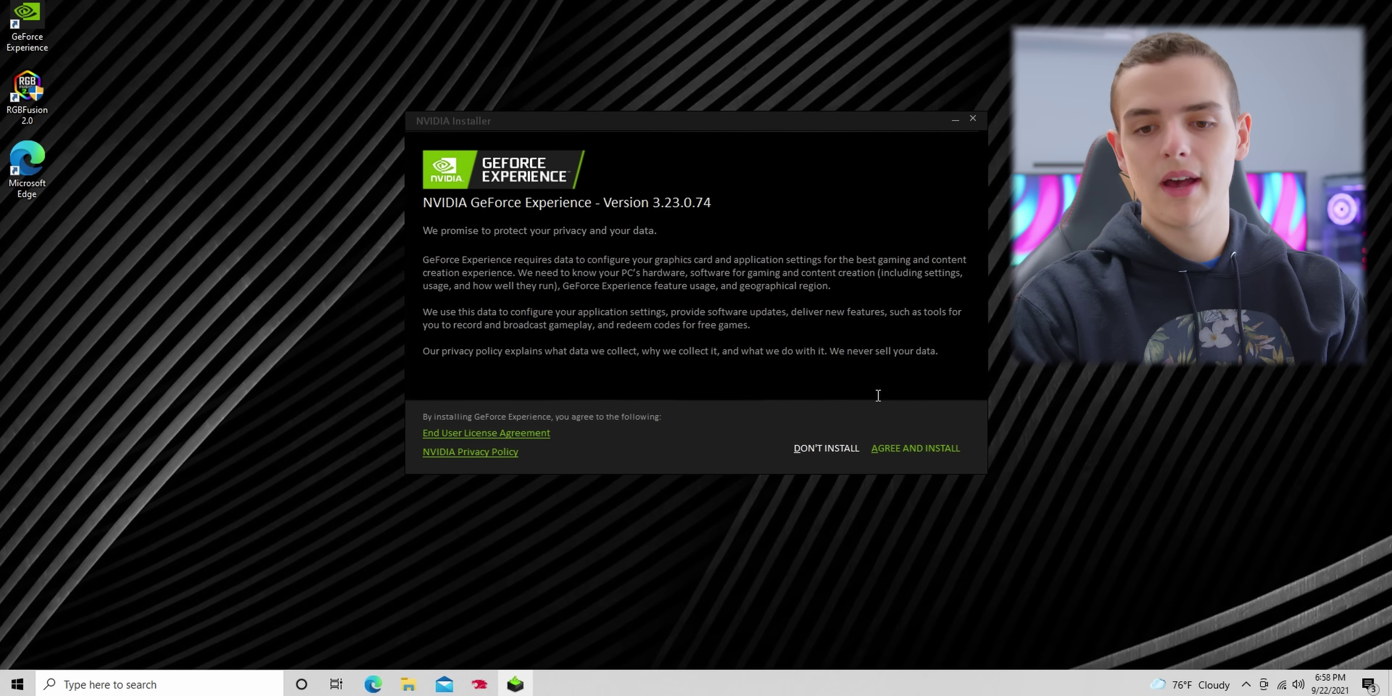
pyautogui.click(946, 448)
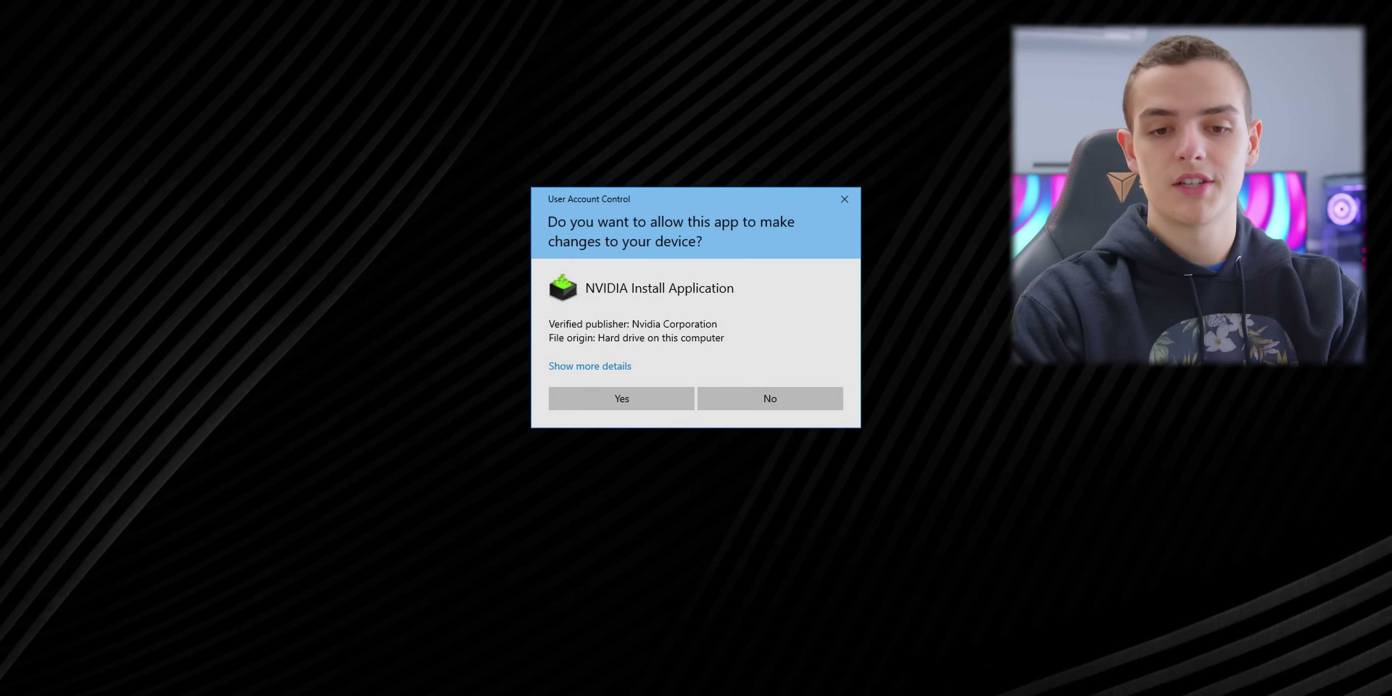
pyautogui.click(655, 404)
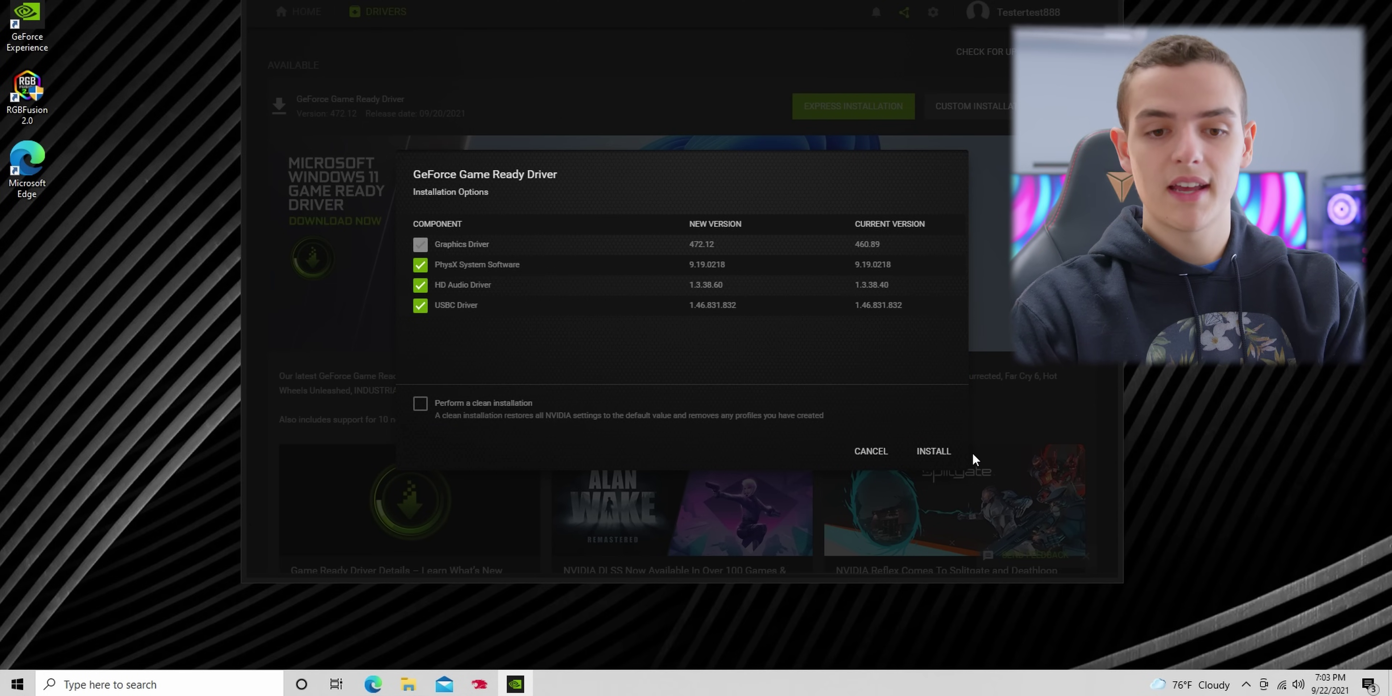
pyautogui.click(428, 411)
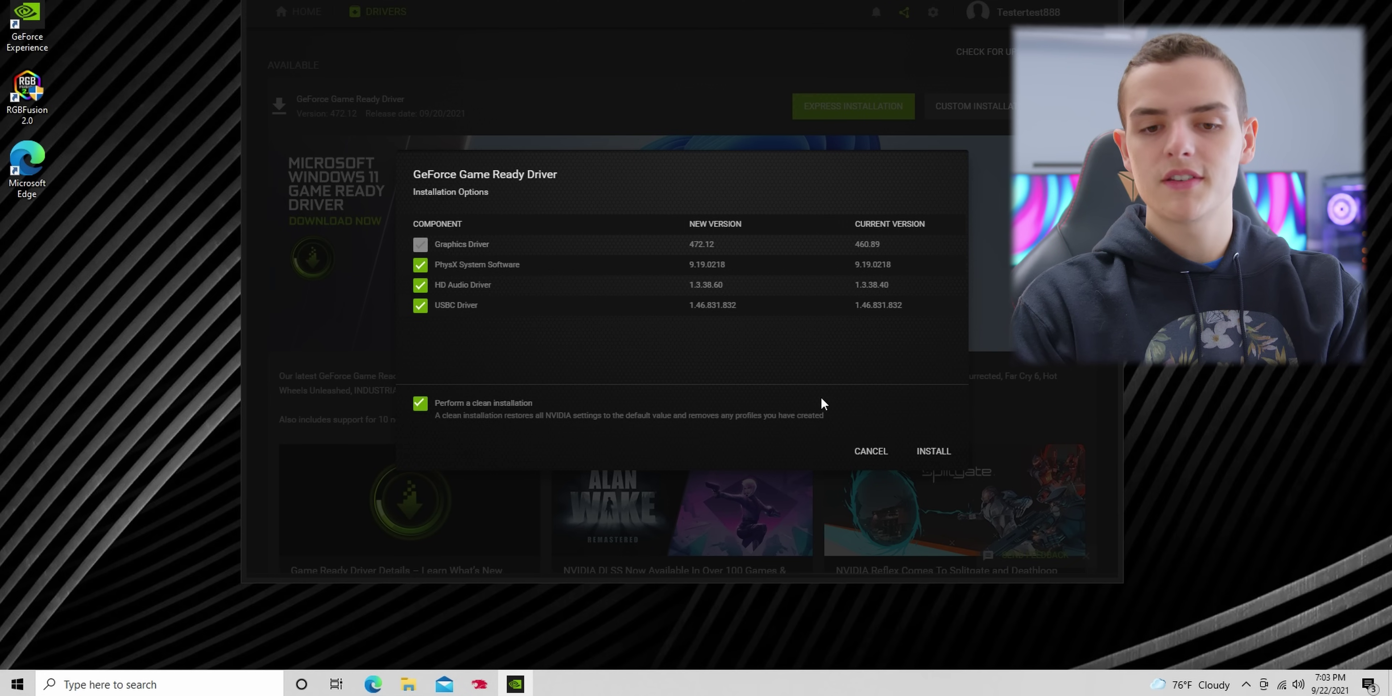
pyautogui.click(934, 453)
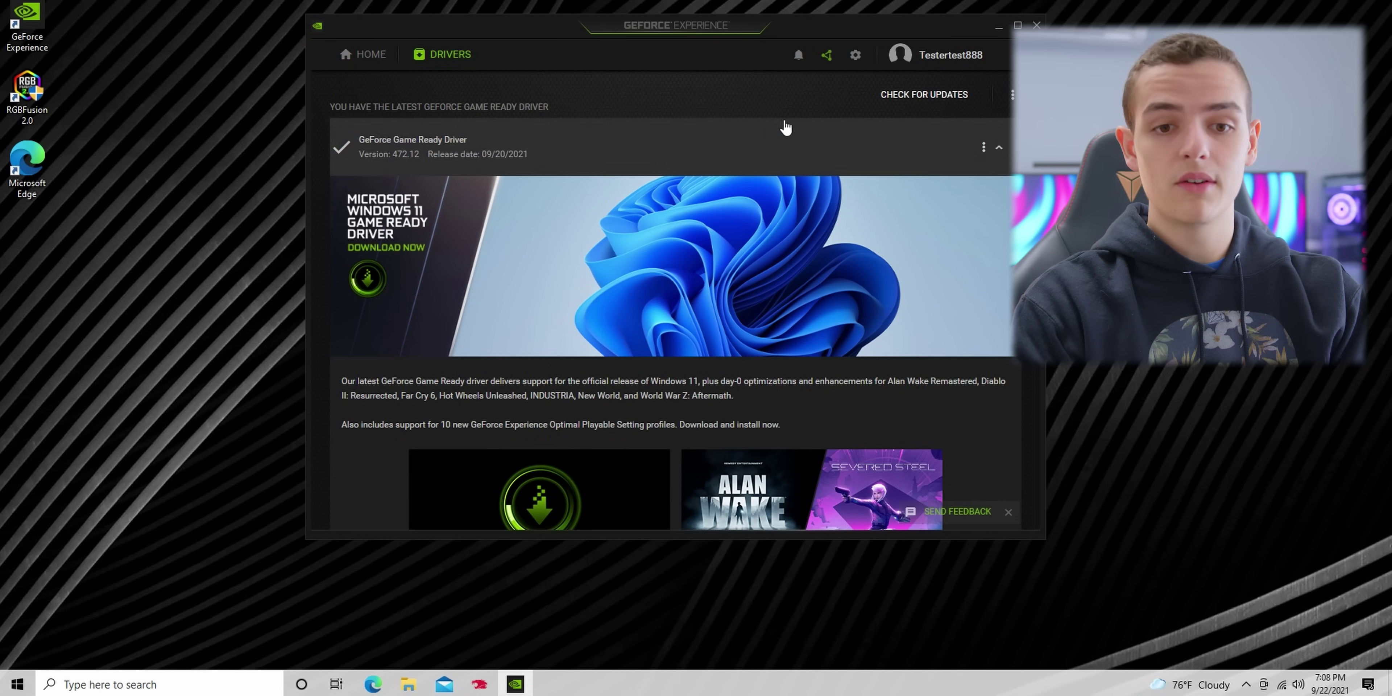
# Step: Minimize GeForce Experience and launch NVIDIA Control Panel from the desktop, accepting its license
pyautogui.click(998, 27)
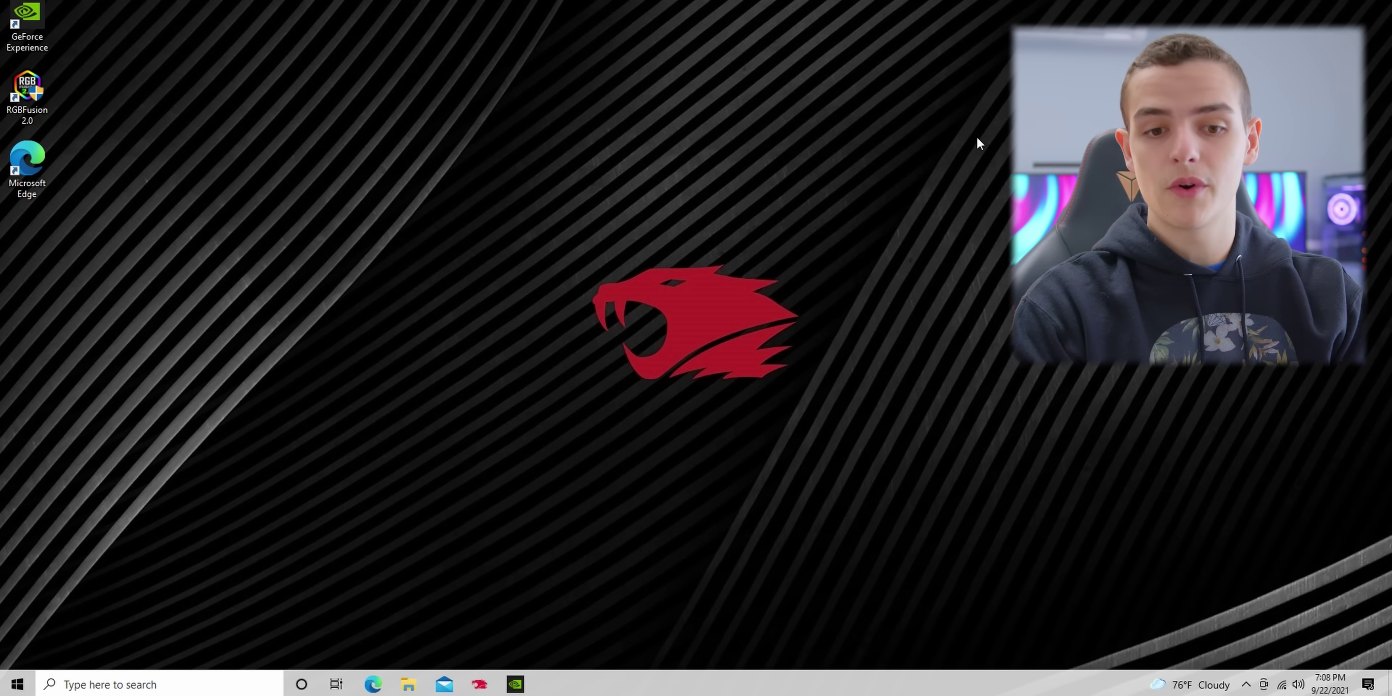
pyautogui.rightClick(378, 348)
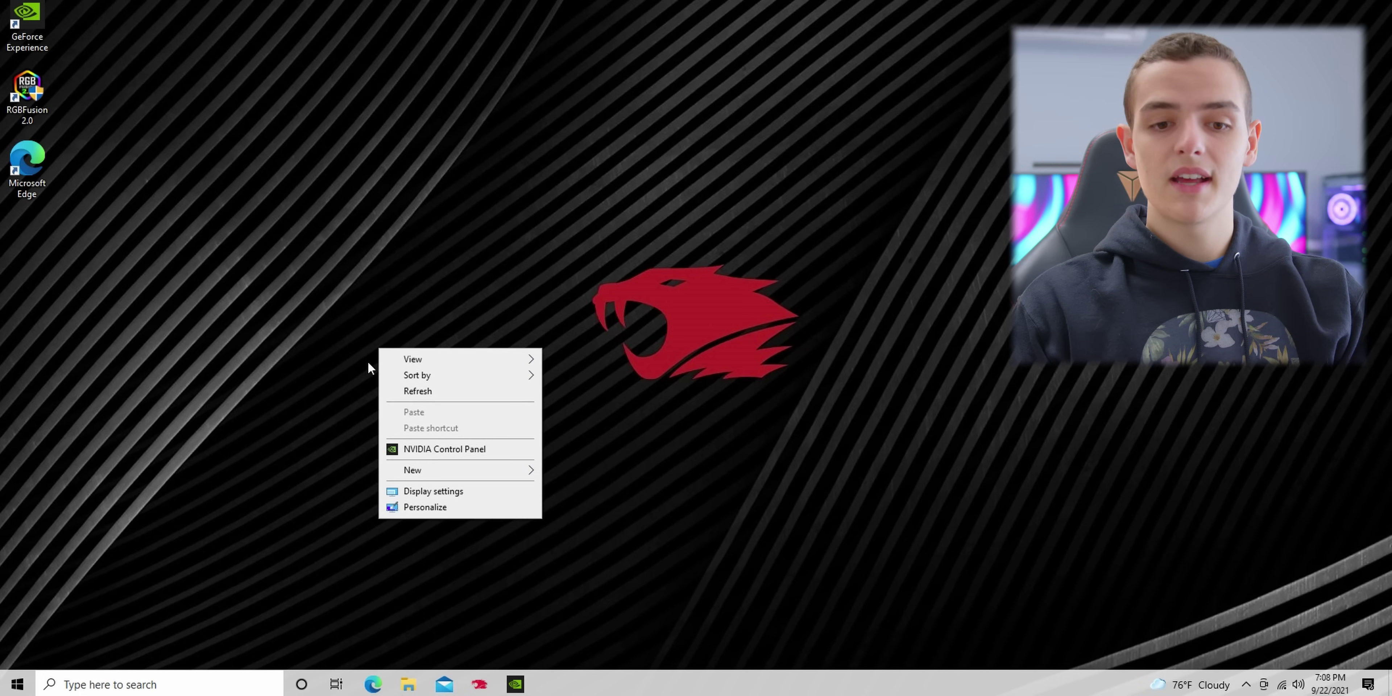
pyautogui.click(500, 449)
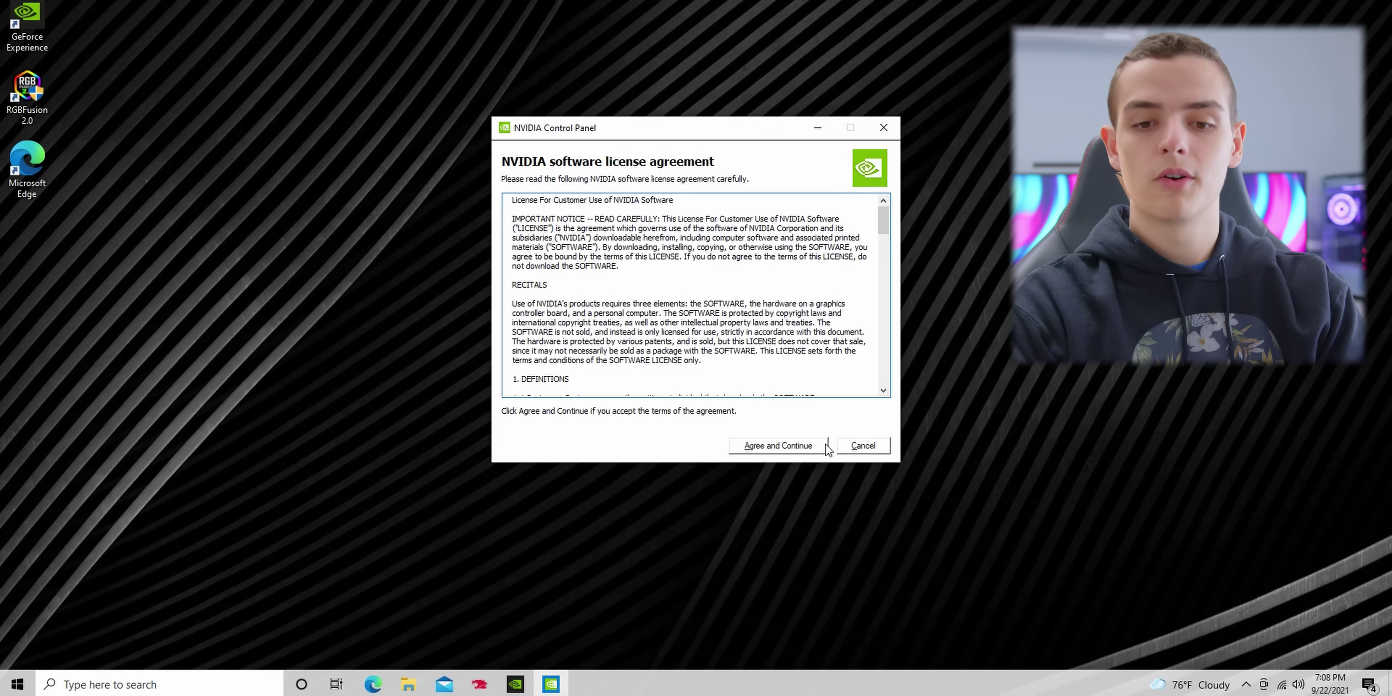
pyautogui.click(816, 447)
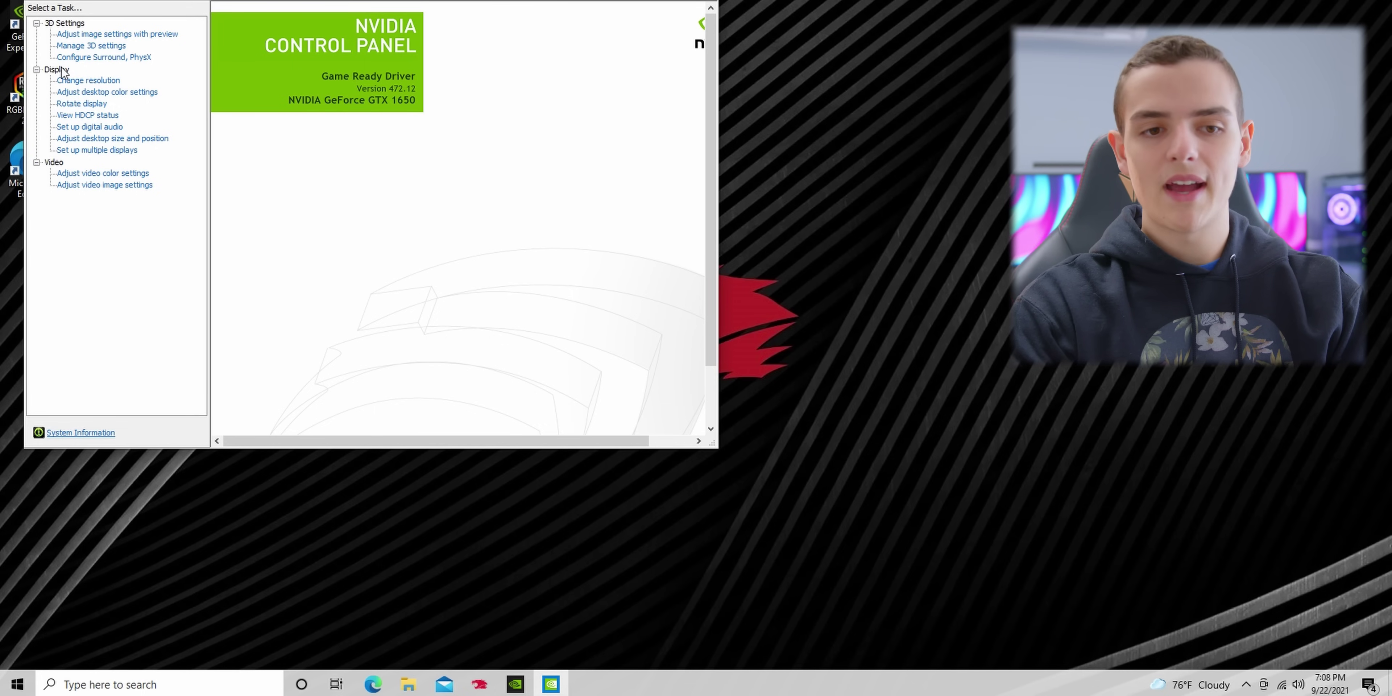
# Step: Set the 1920 × 1080 display to 120Hz and keep the new configuration
pyautogui.click(111, 80)
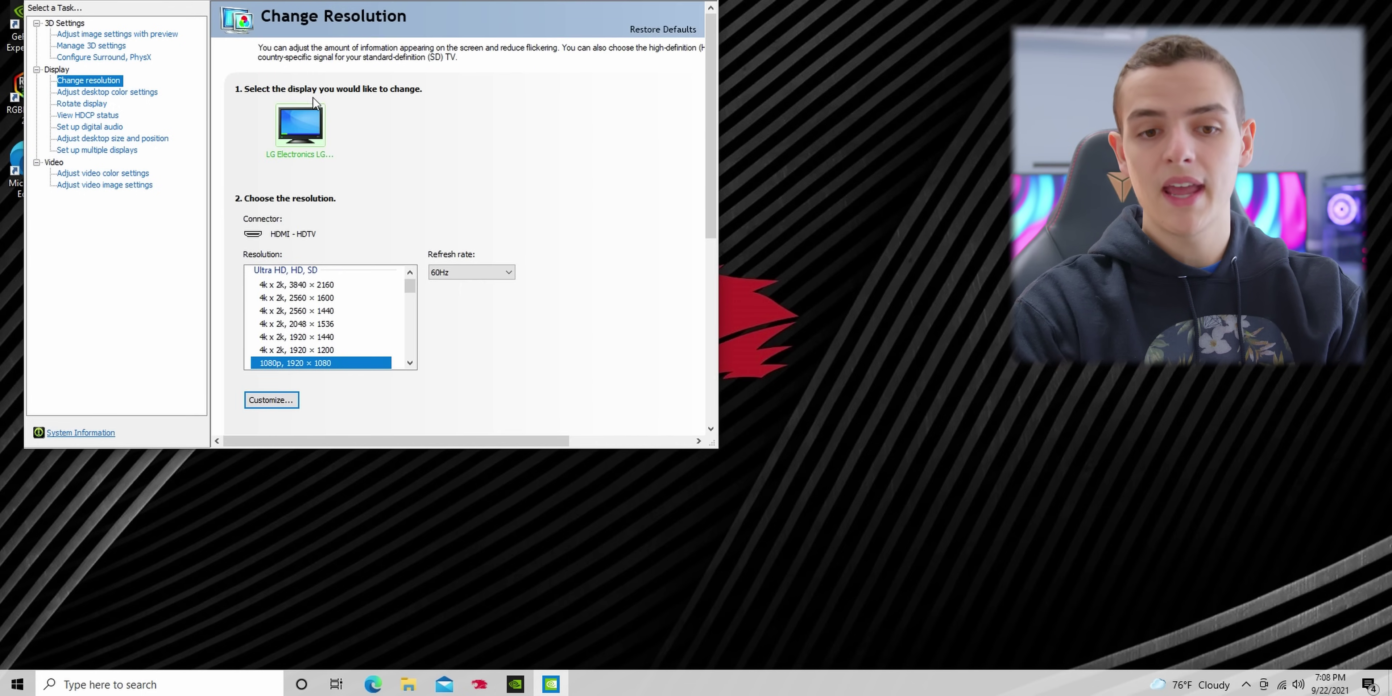
pyautogui.scroll(-2, 357, 350)
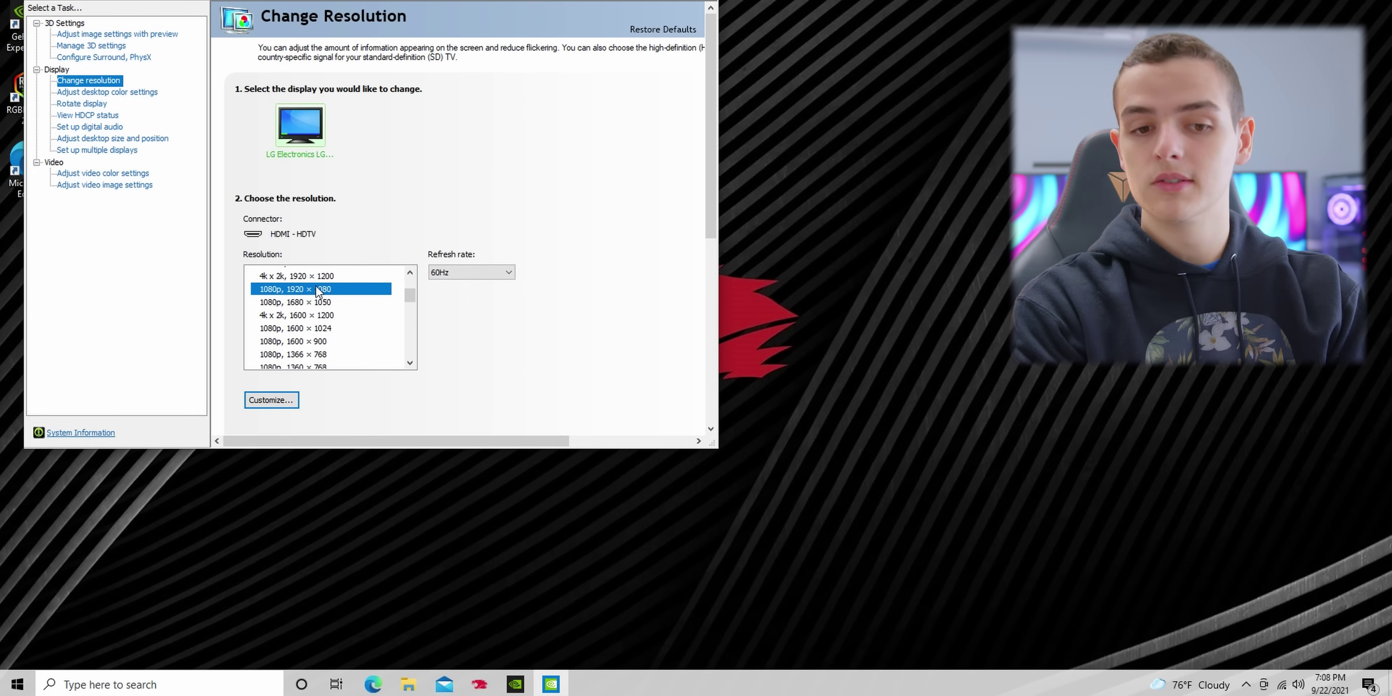
pyautogui.click(508, 273)
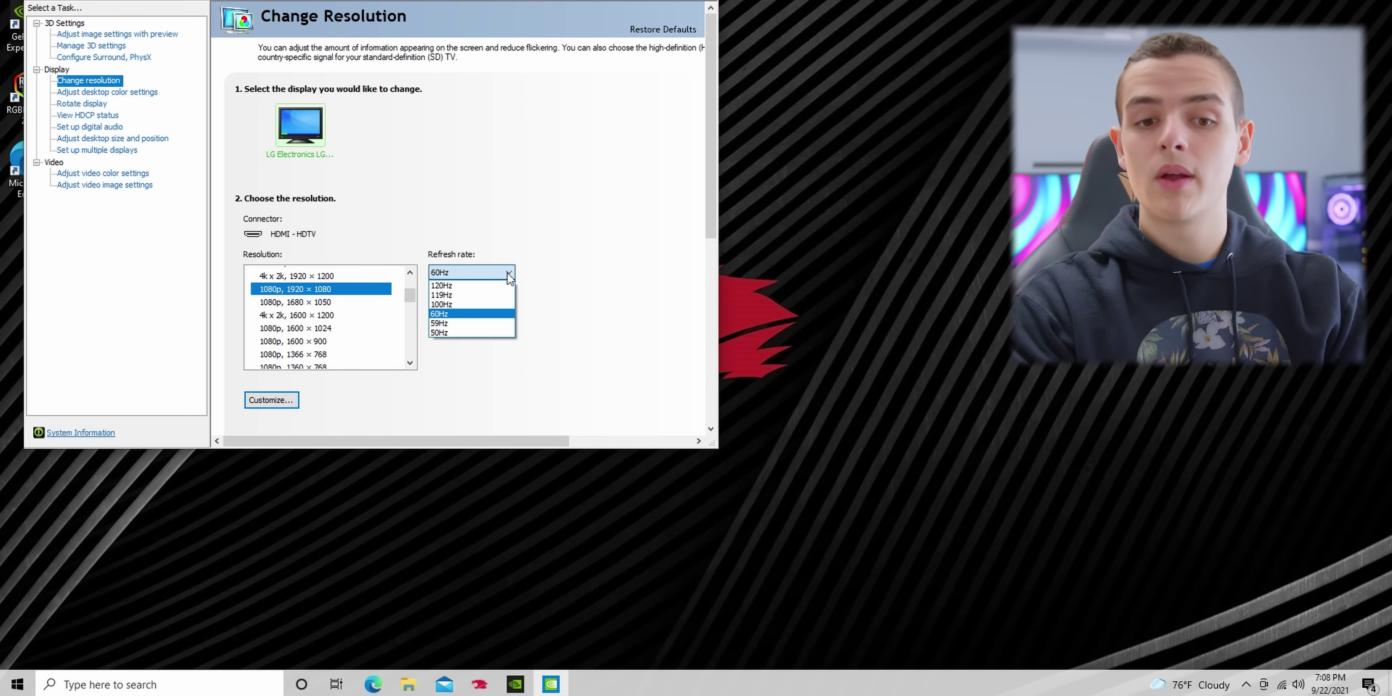
pyautogui.click(493, 285)
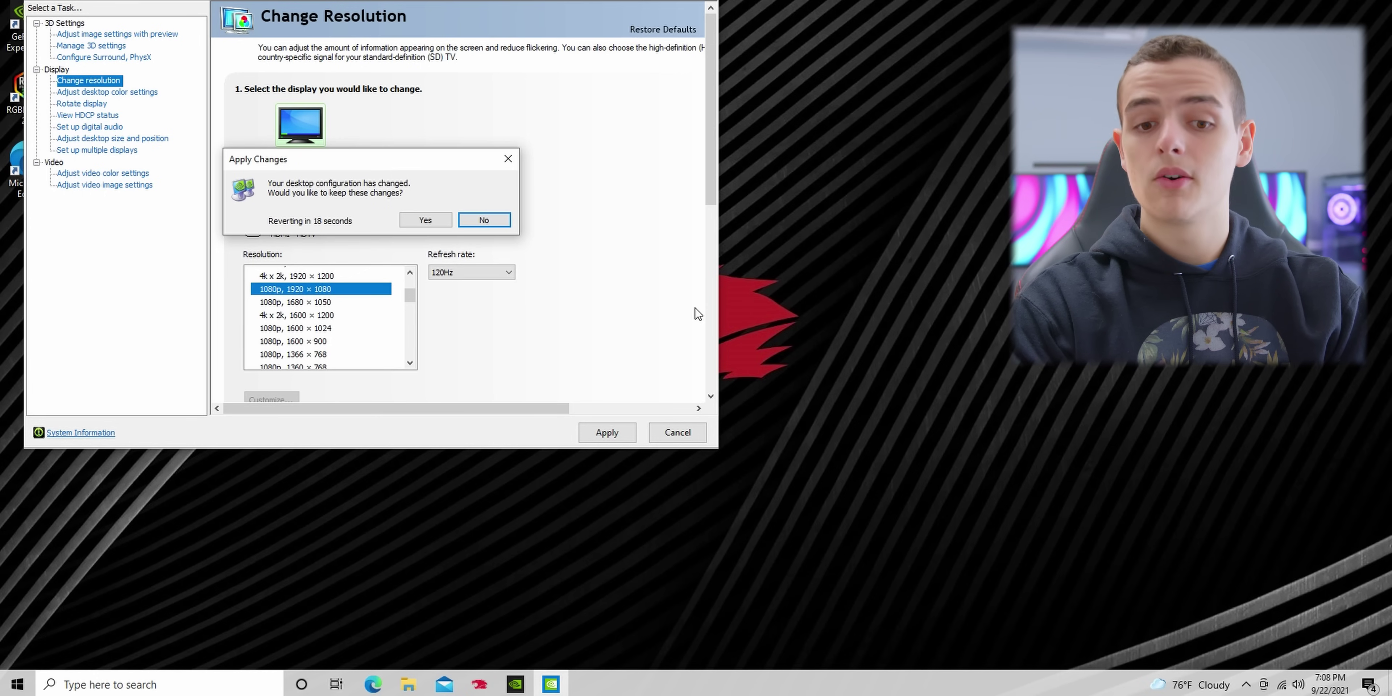
pyautogui.click(445, 220)
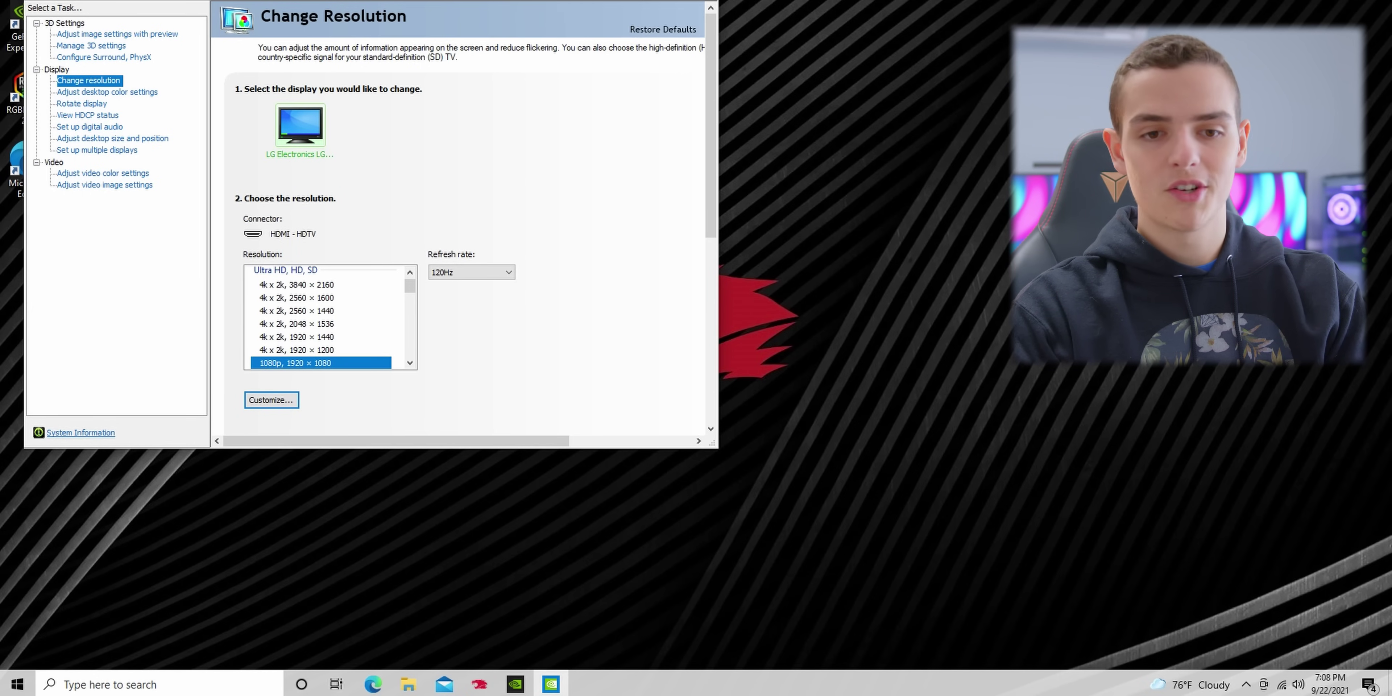
pyautogui.moveTo(573, 2); pyautogui.dragTo(721, 77)
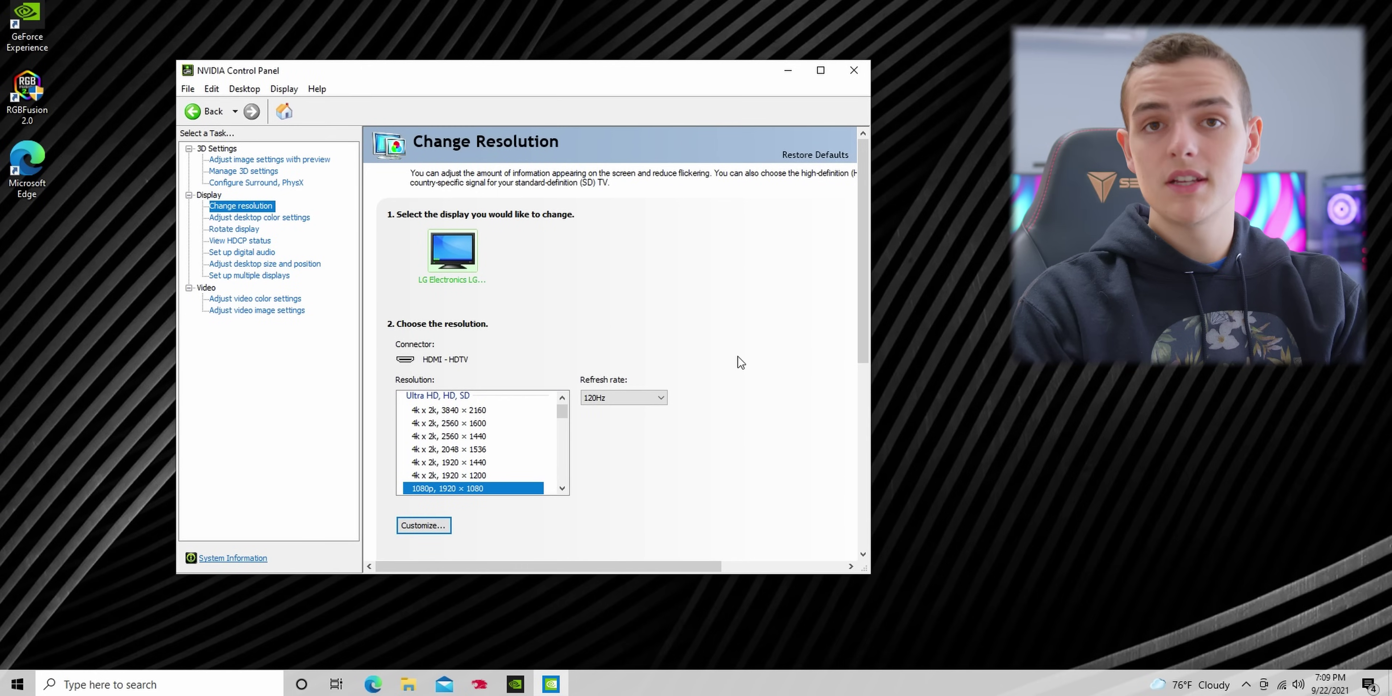
# Step: Close NVIDIA Control Panel and go to Advanced display settings via the desktop
pyautogui.click(856, 61)
pyautogui.rightClick(600, 274)
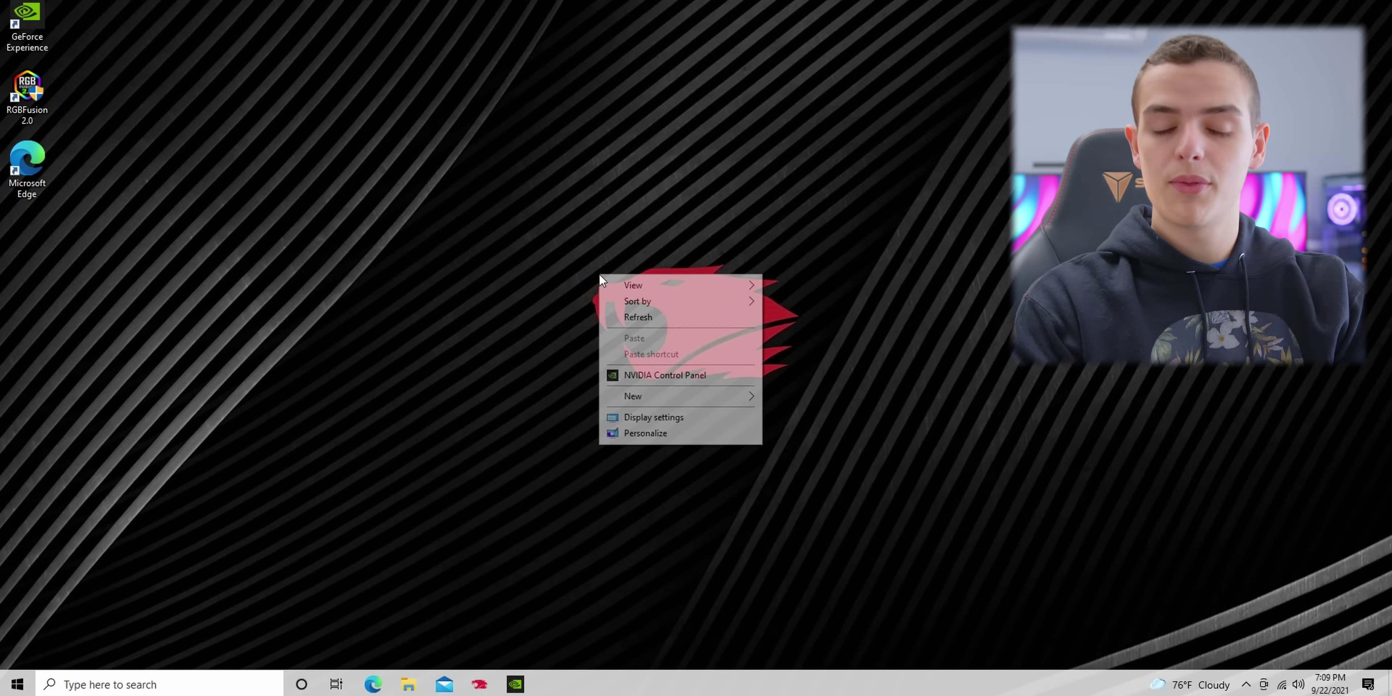
pyautogui.click(668, 418)
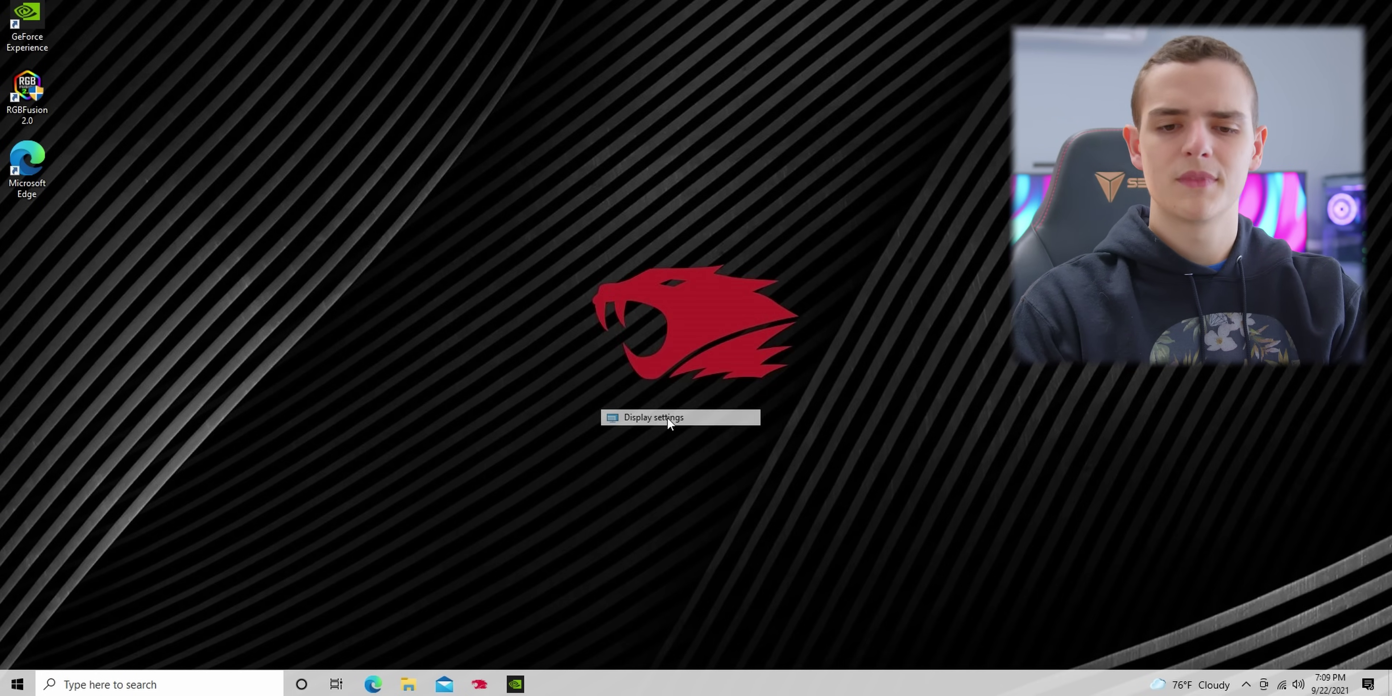
pyautogui.scroll(-3, 537, 411)
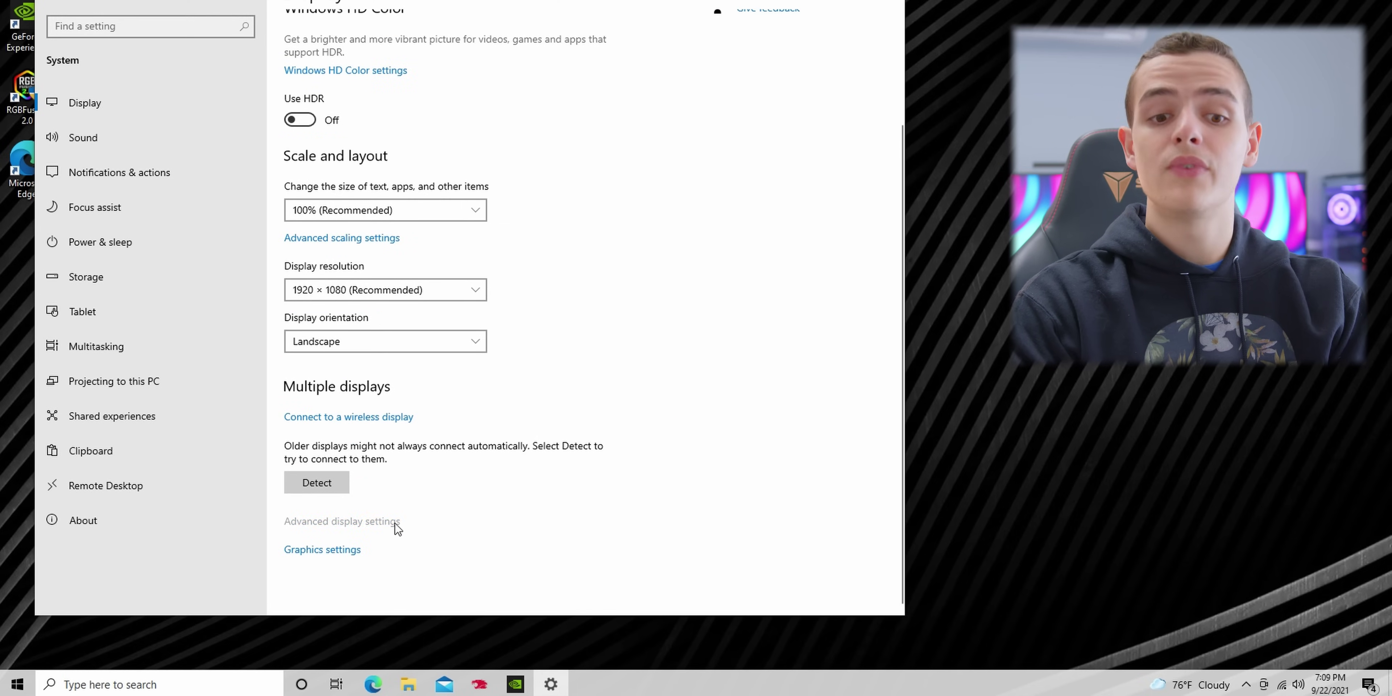
pyautogui.click(395, 522)
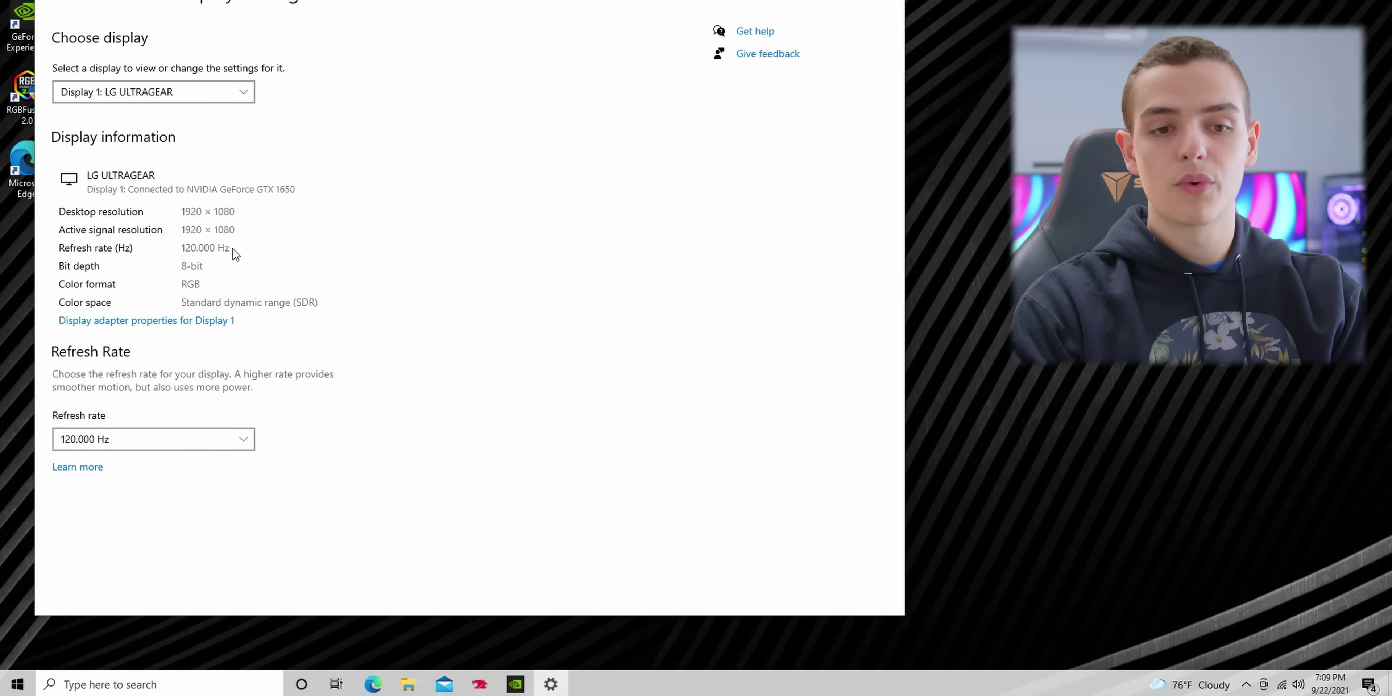
# Step: Set the refresh rate to 143.981 Hz, keep it, and close Settings
pyautogui.click(246, 439)
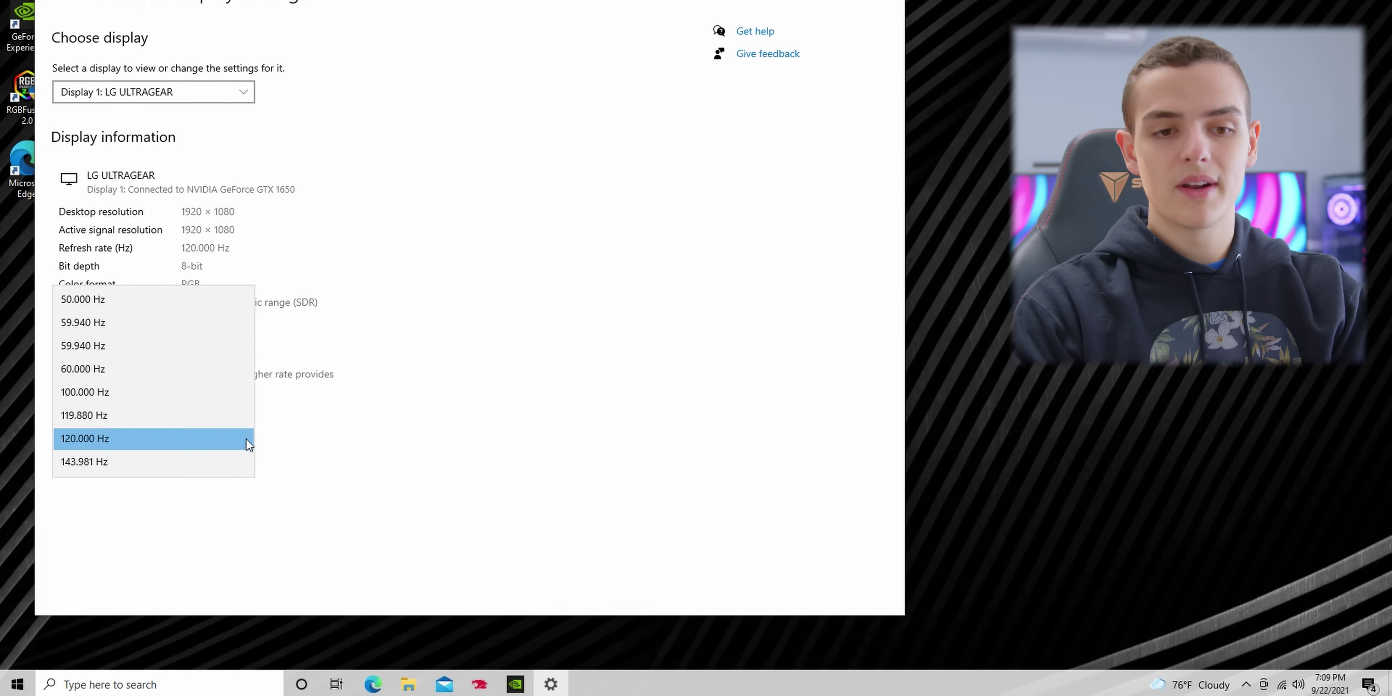
pyautogui.click(183, 466)
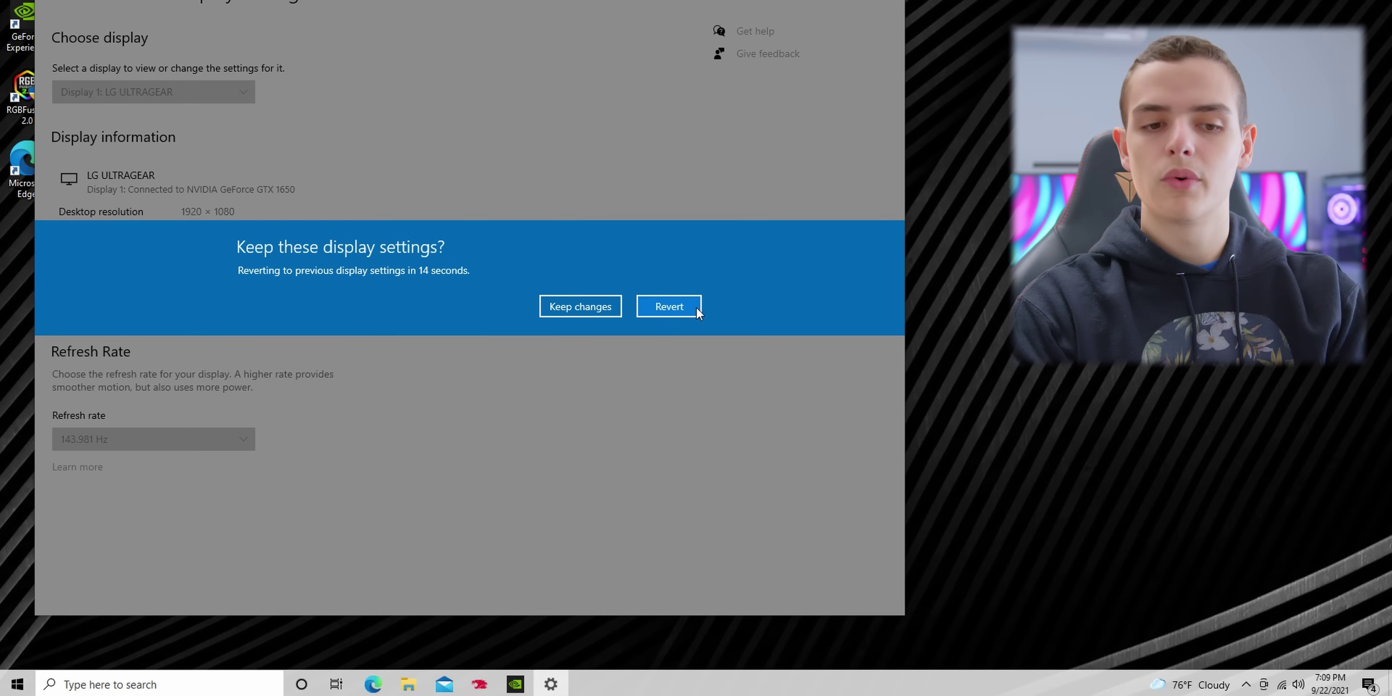
pyautogui.click(607, 306)
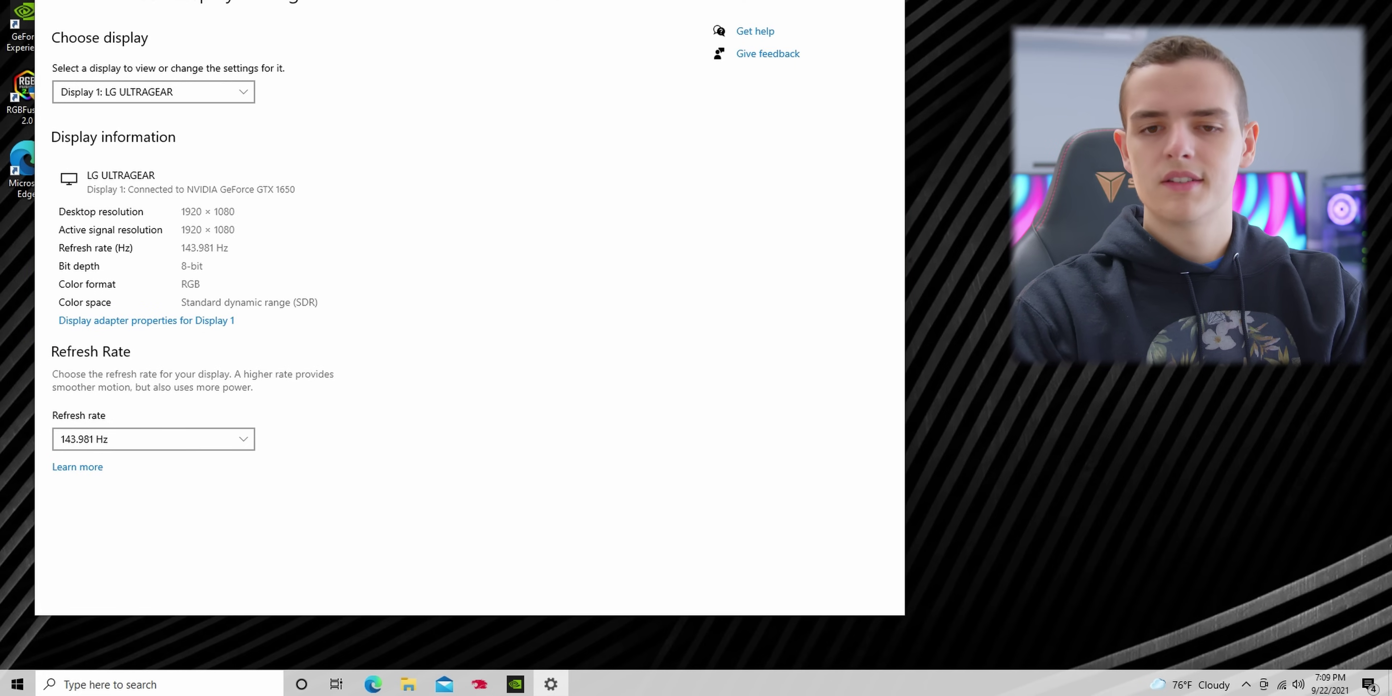
pyautogui.hotkey('alt', 'F4')
pyautogui.rightClick(569, 264)
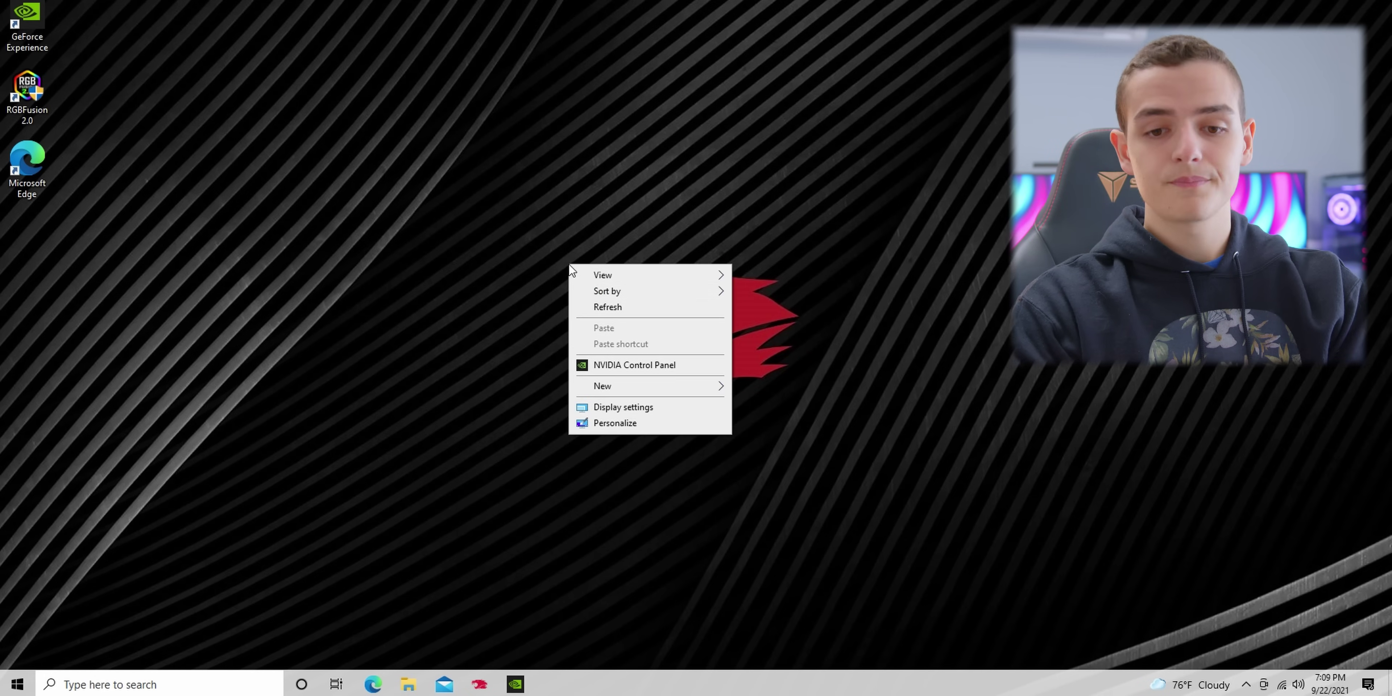
pyautogui.click(690, 361)
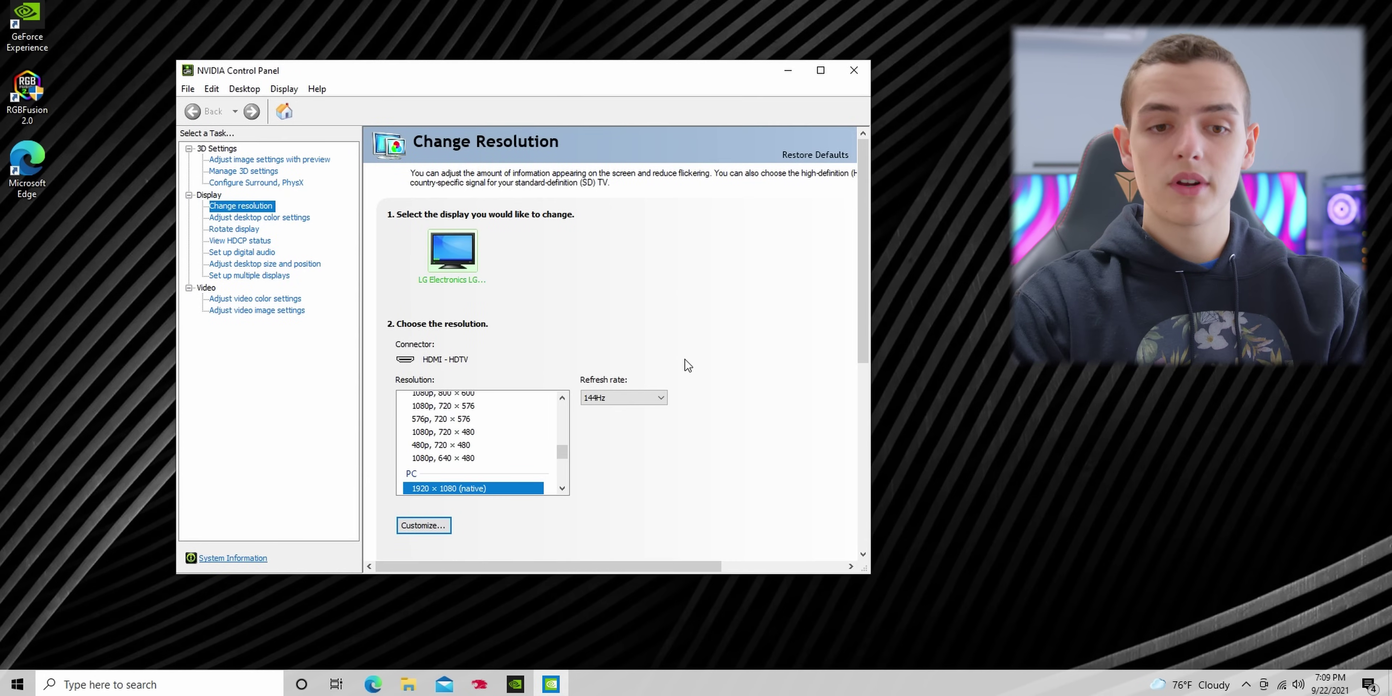
pyautogui.click(304, 219)
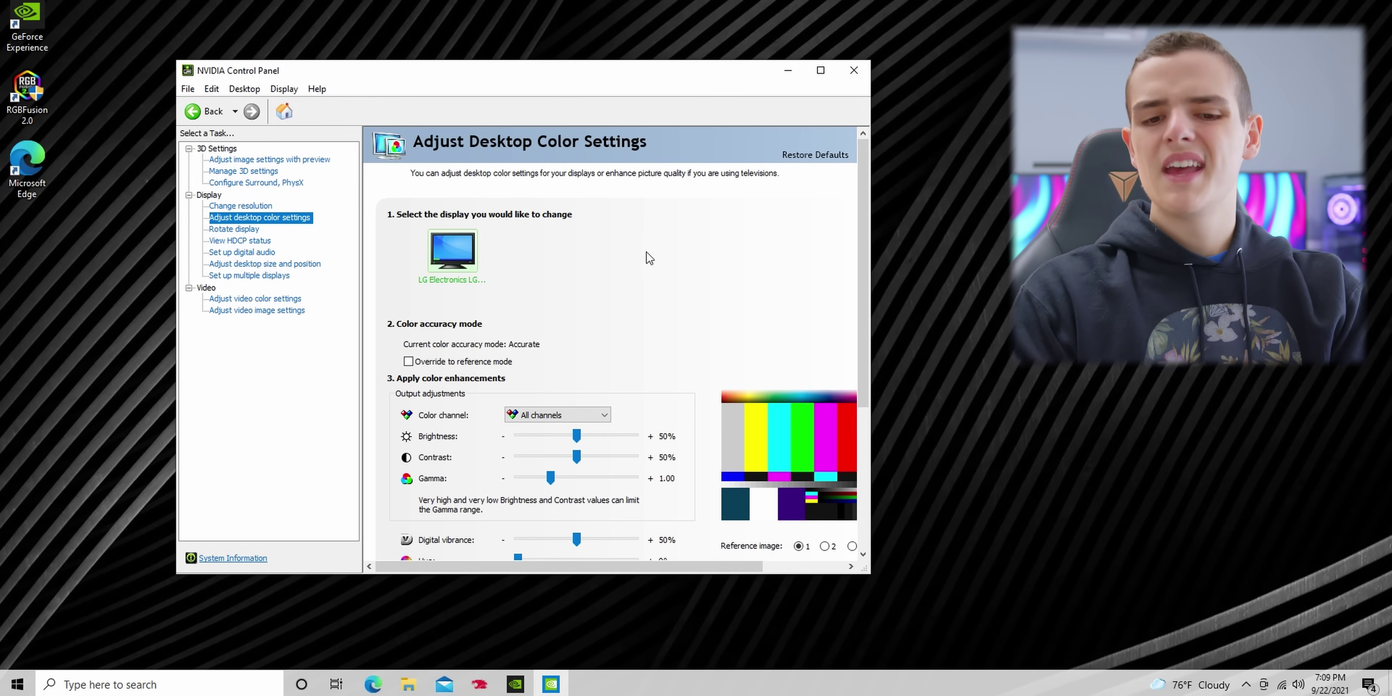
pyautogui.click(821, 71)
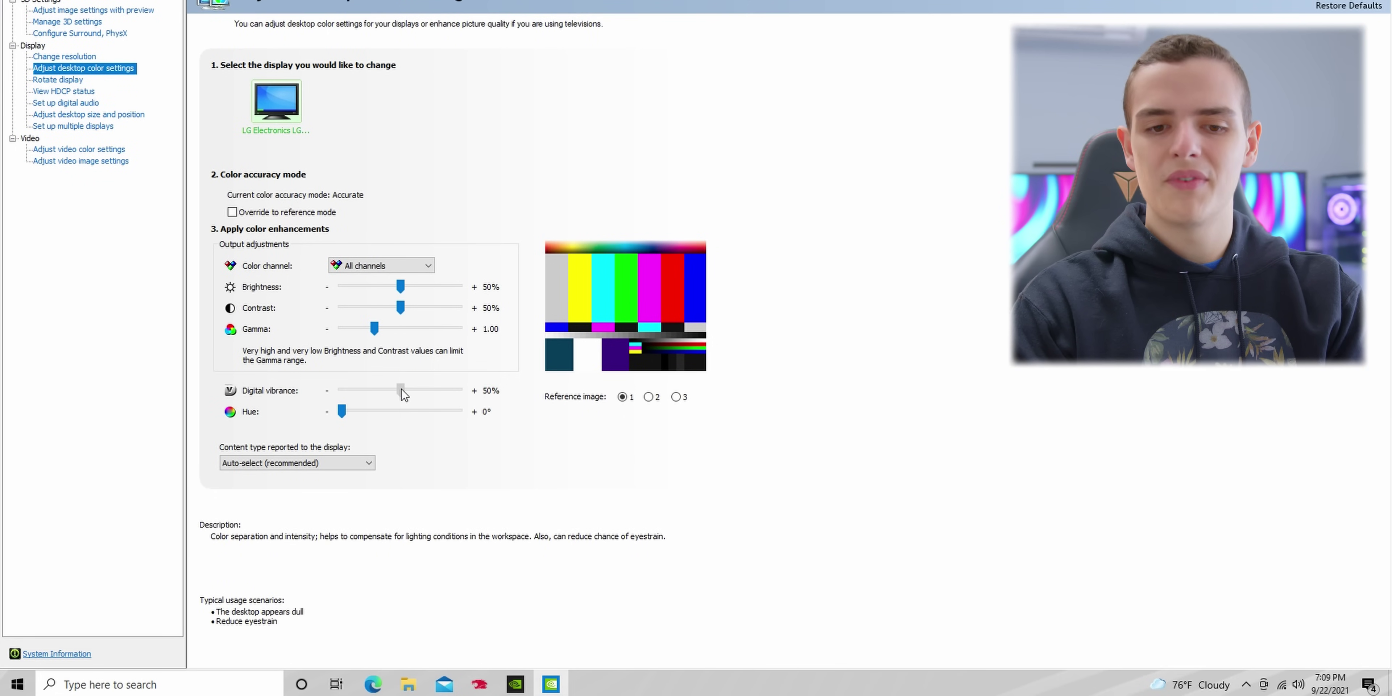
pyautogui.click(420, 390)
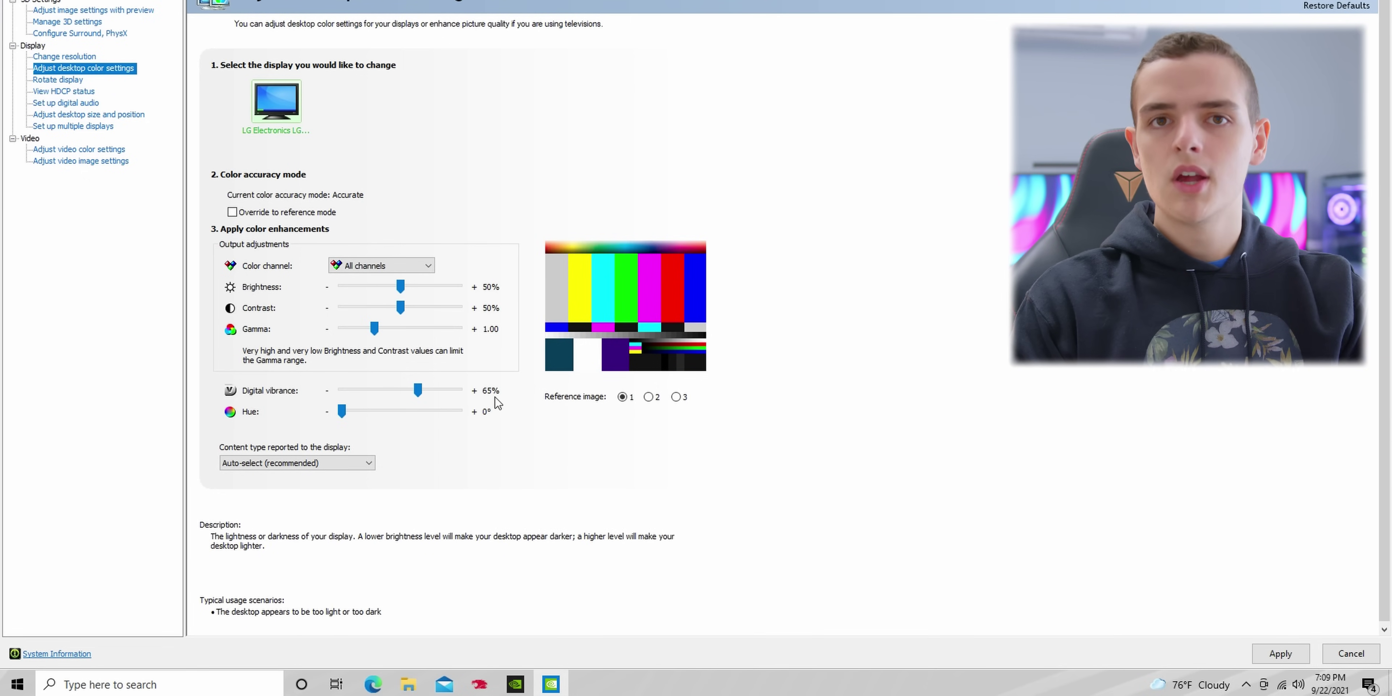
pyautogui.click(1287, 659)
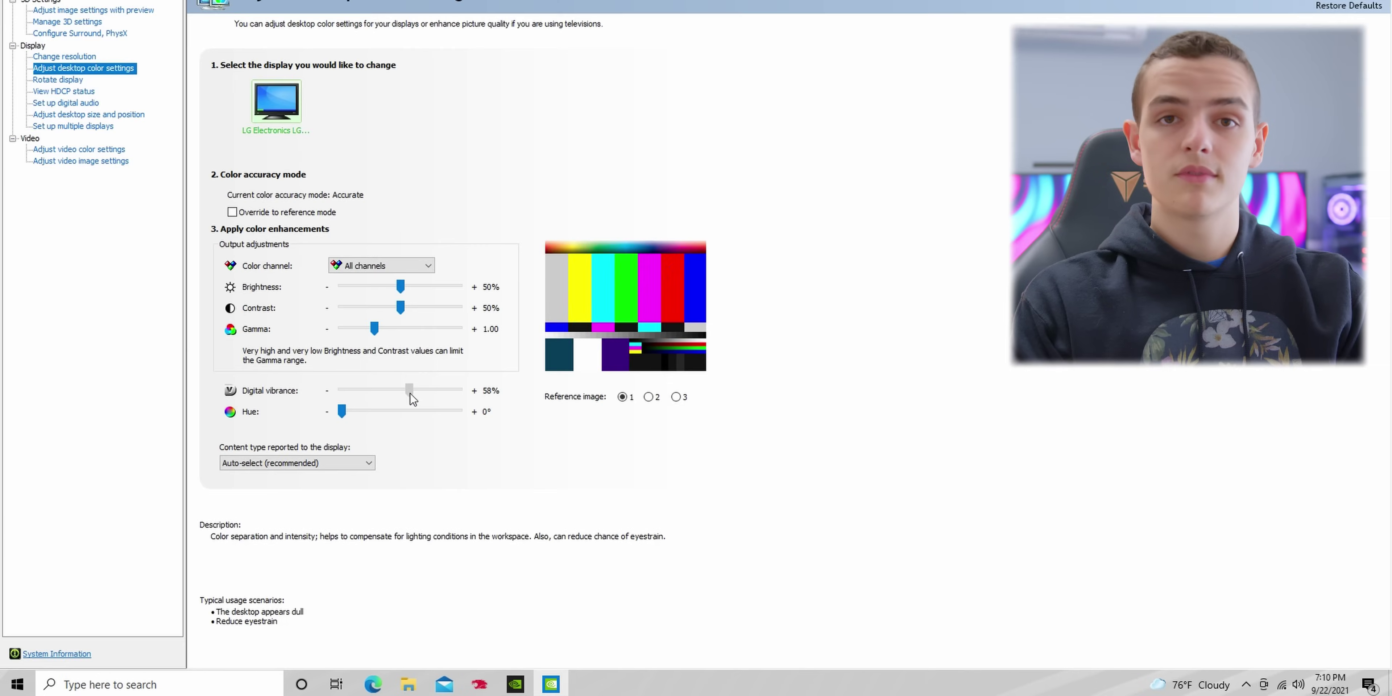
# Step: Bring digital vibrance back to 50% and apply the colour settings
pyautogui.moveTo(412, 398); pyautogui.dragTo(406, 400)
pyautogui.moveTo(401, 307); pyautogui.dragTo(403, 314)
pyautogui.scroll(-1, 508, 430)
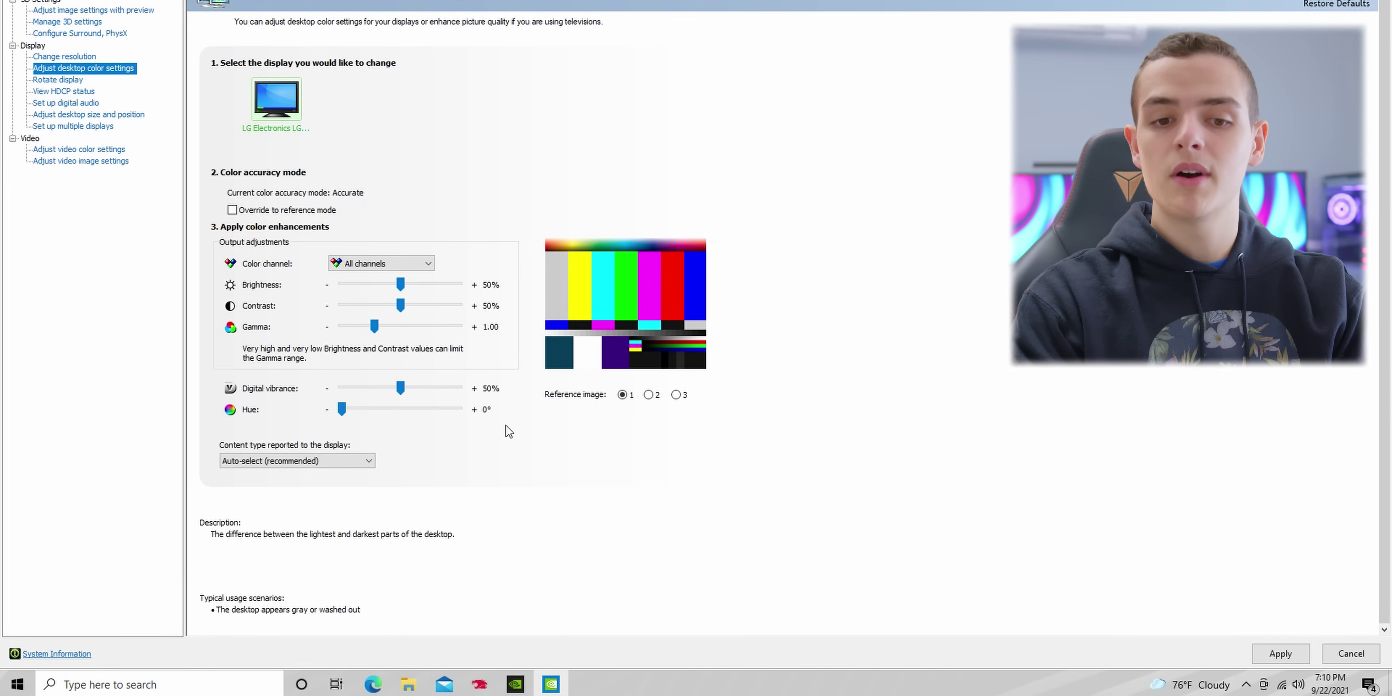
pyautogui.click(1303, 652)
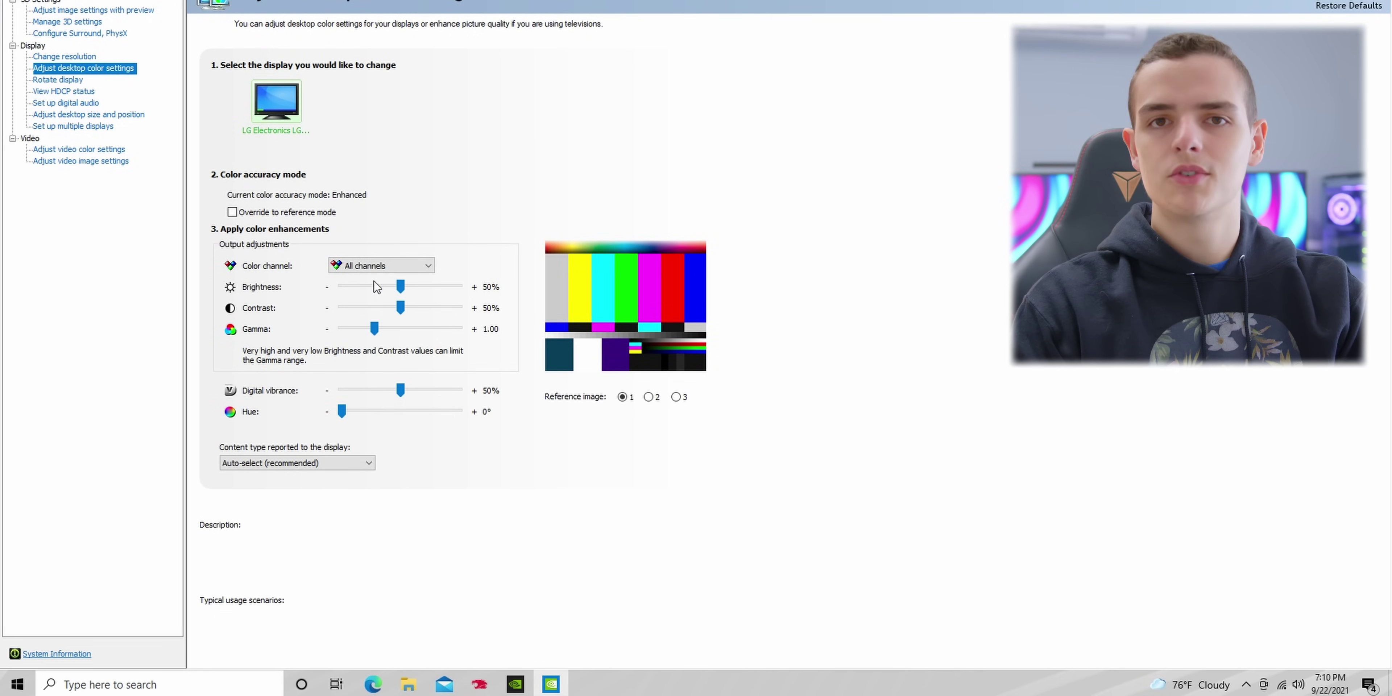
# Step: In Manage 3D settings, set Power management mode to Prefer maximum performance
pyautogui.click(98, 29)
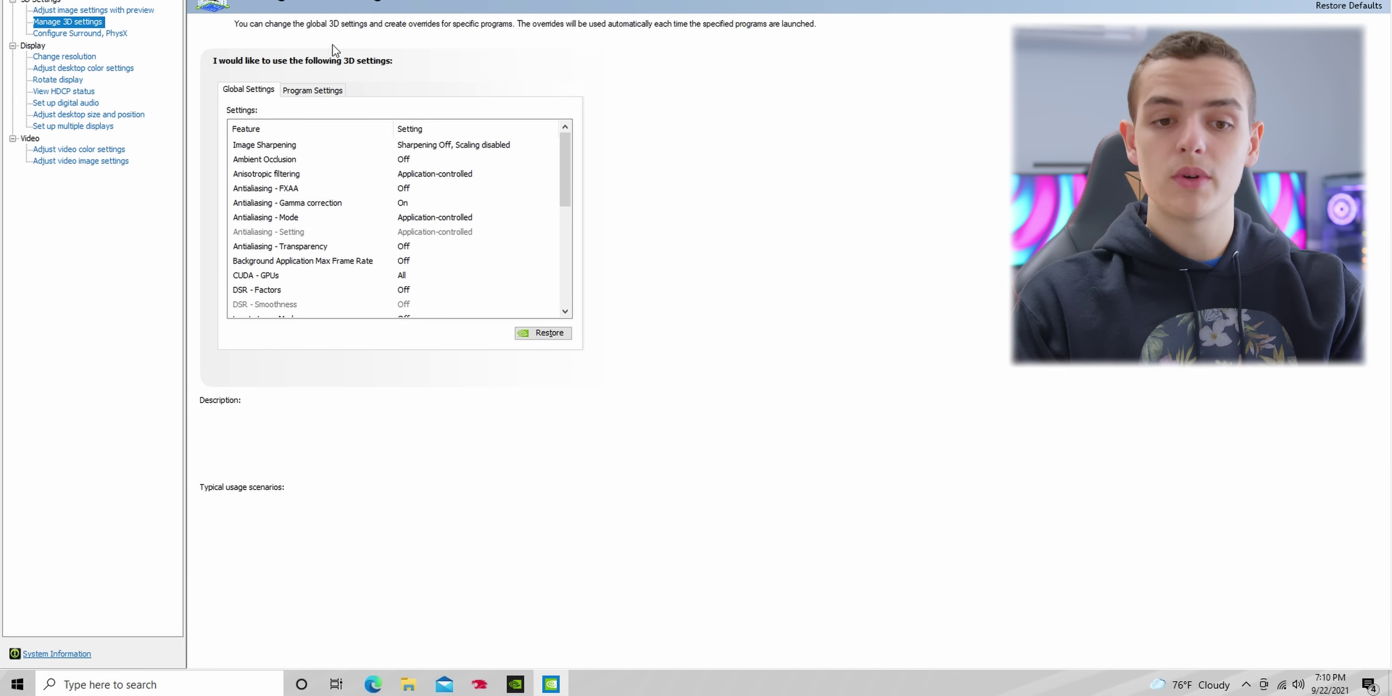
pyautogui.scroll(-2, 448, 189)
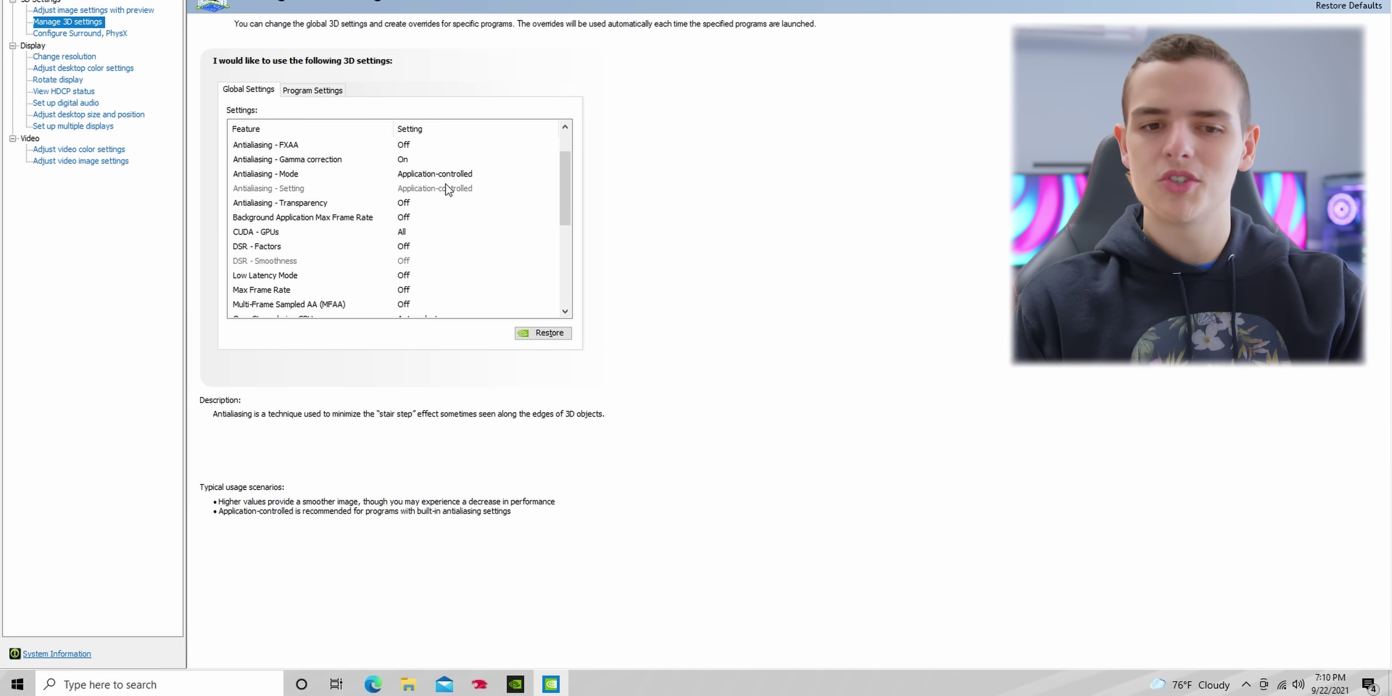
pyautogui.scroll(-1, 448, 188)
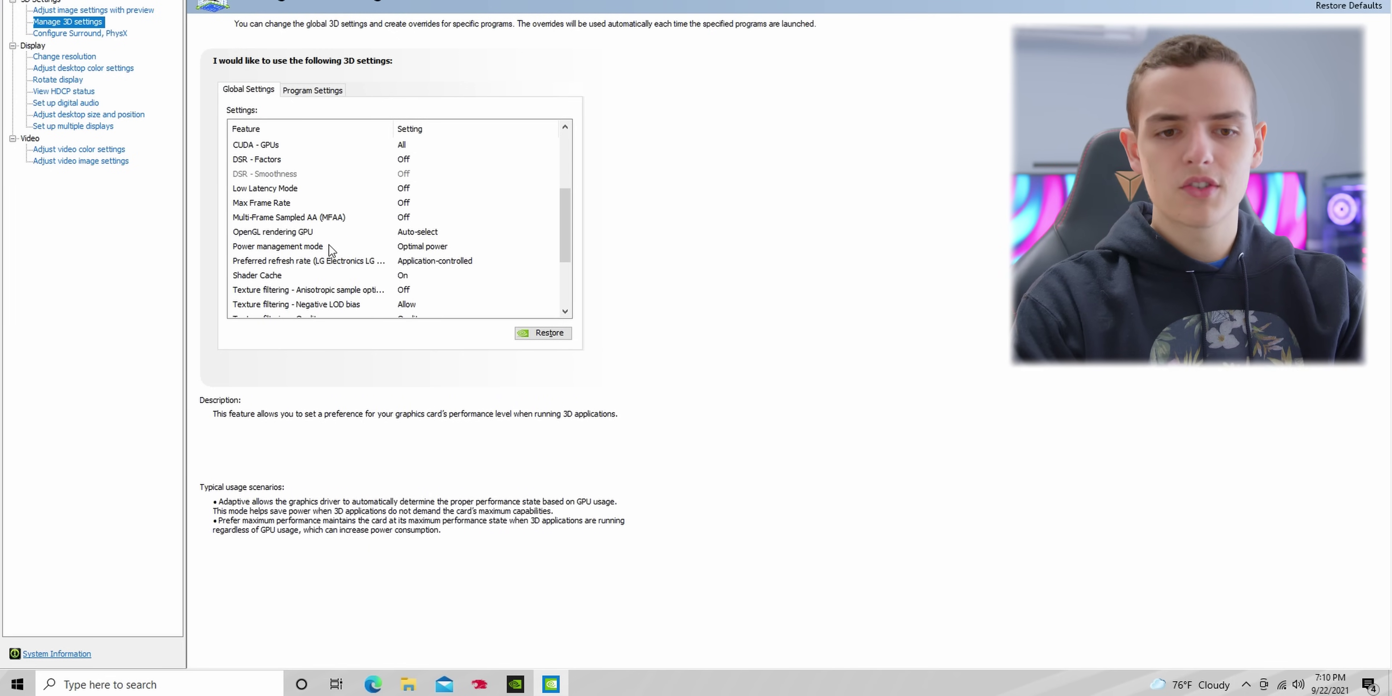
pyautogui.click(448, 247)
pyautogui.click(445, 247)
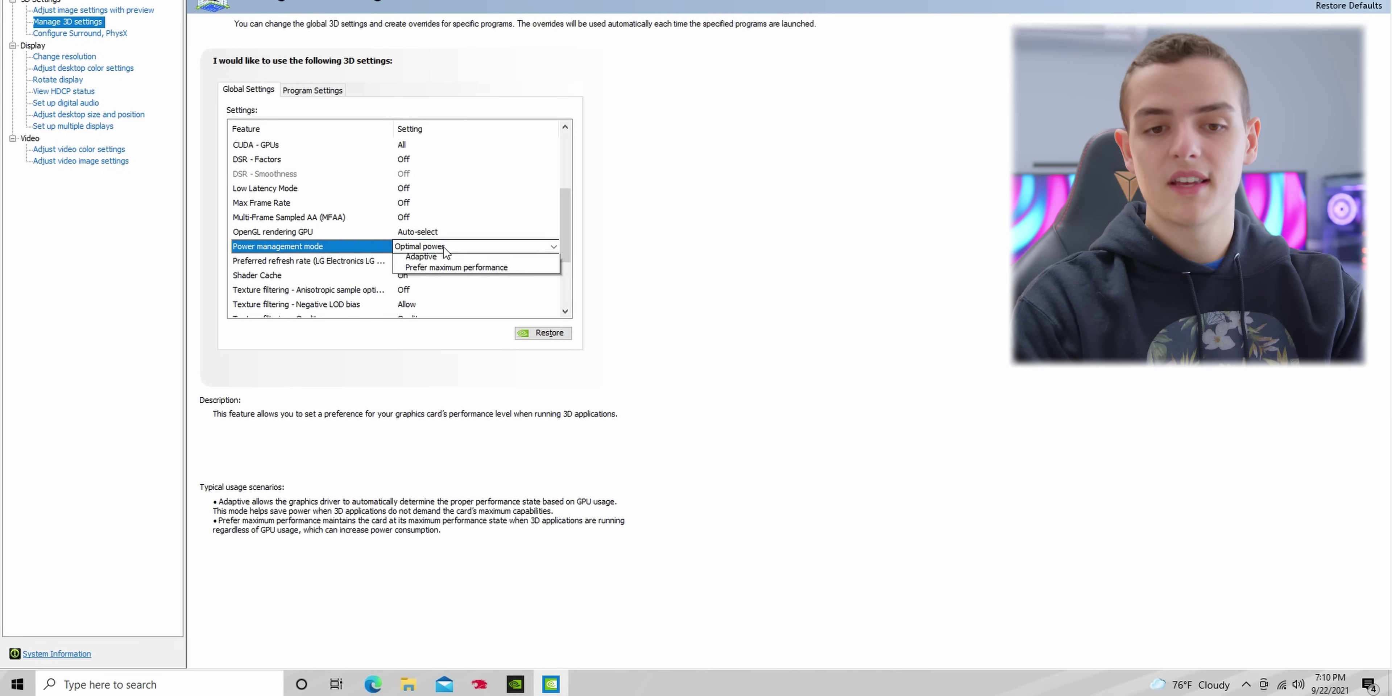
pyautogui.click(476, 282)
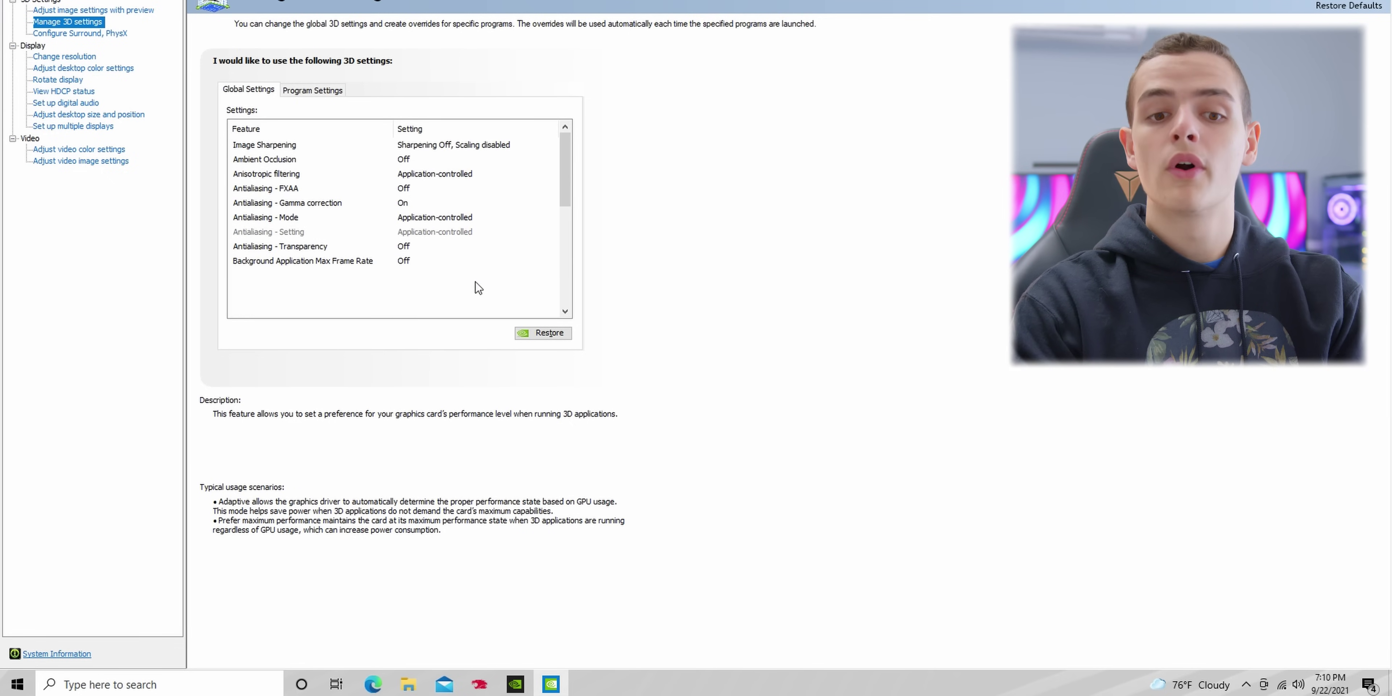
# Step: Set Texture filtering - Quality to High performance
pyautogui.scroll(-3, 479, 287)
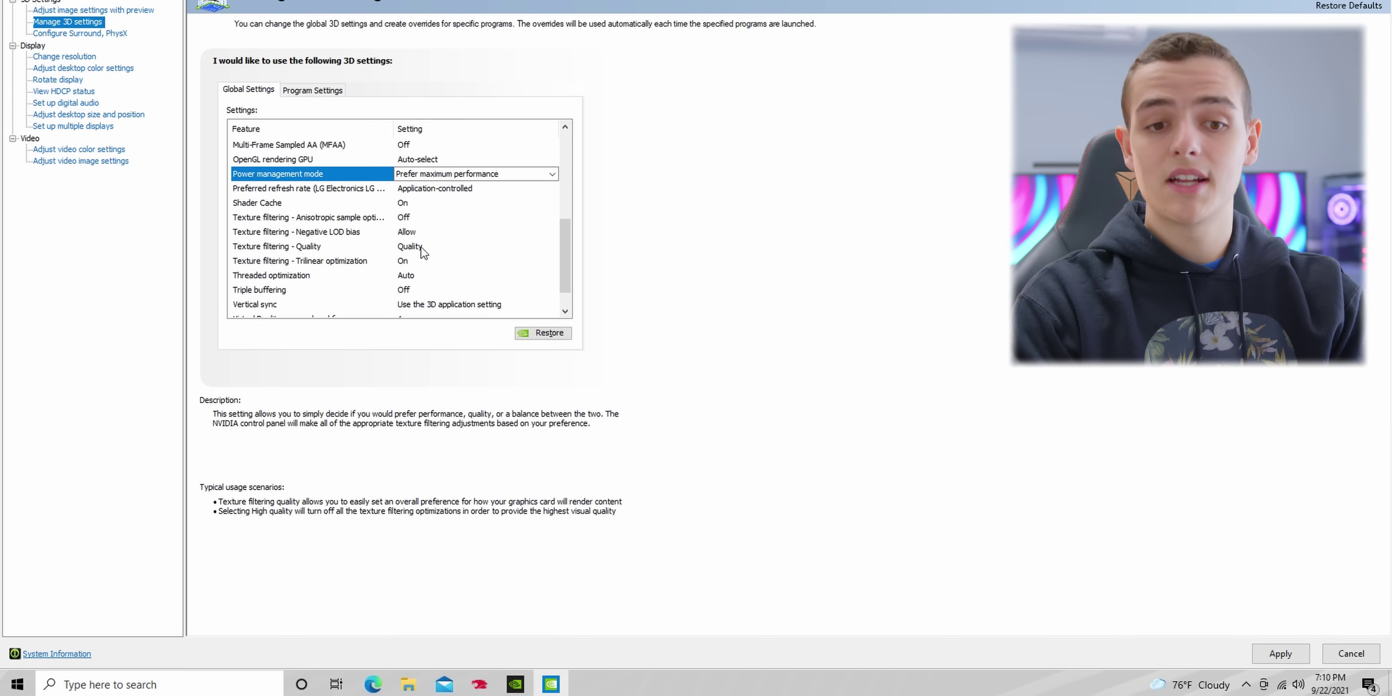
pyautogui.click(427, 248)
pyautogui.click(425, 247)
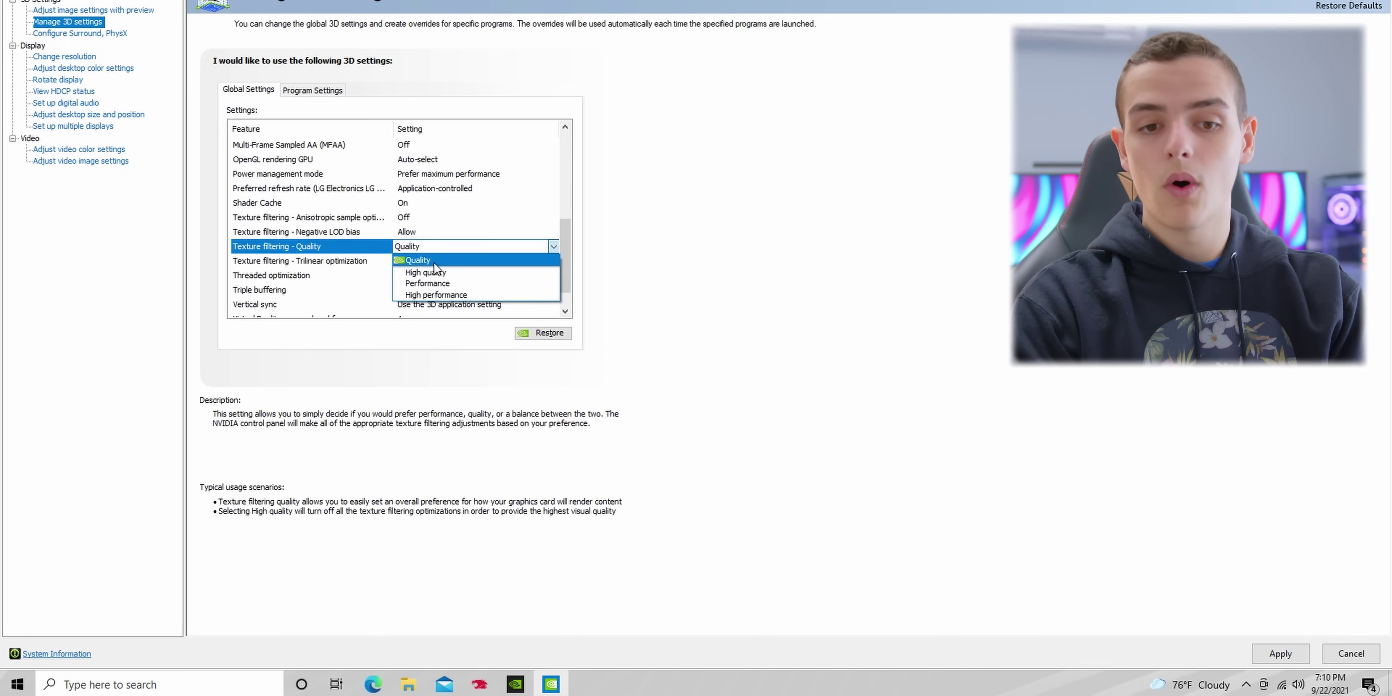
pyautogui.click(446, 295)
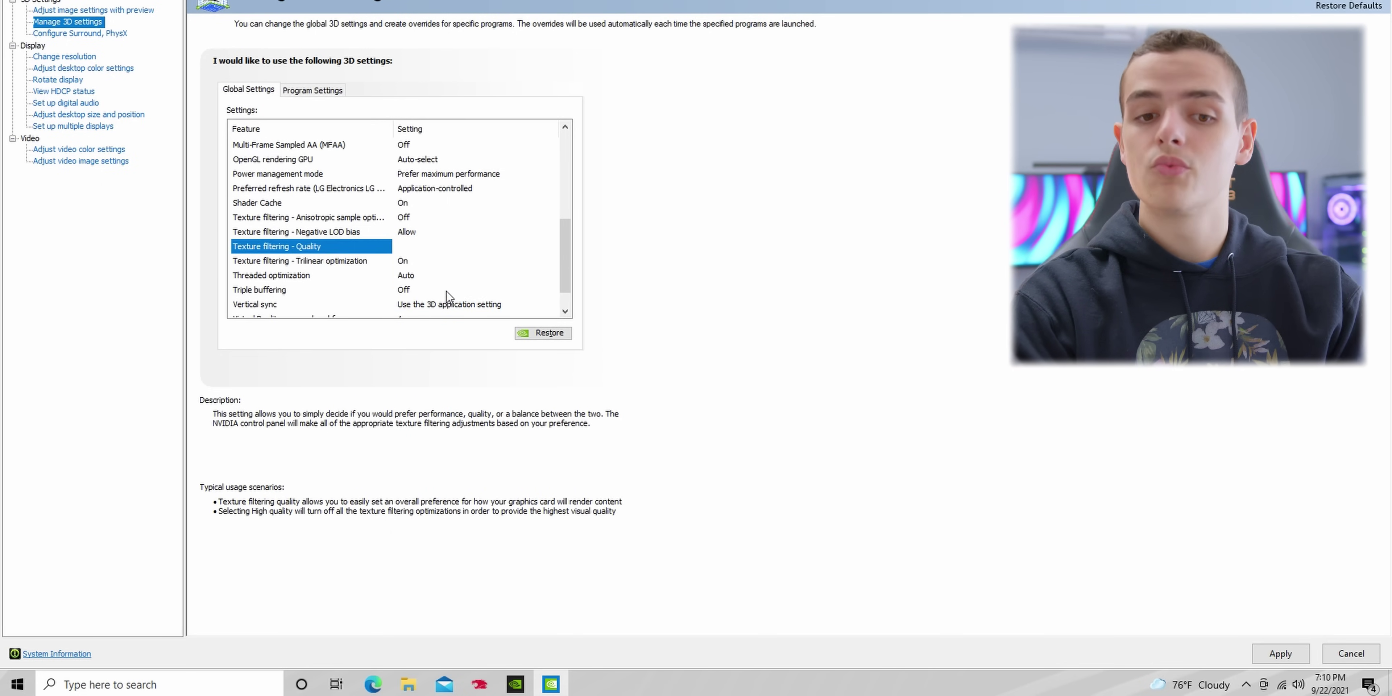
pyautogui.scroll(5, 447, 295)
pyautogui.scroll(-3, 447, 295)
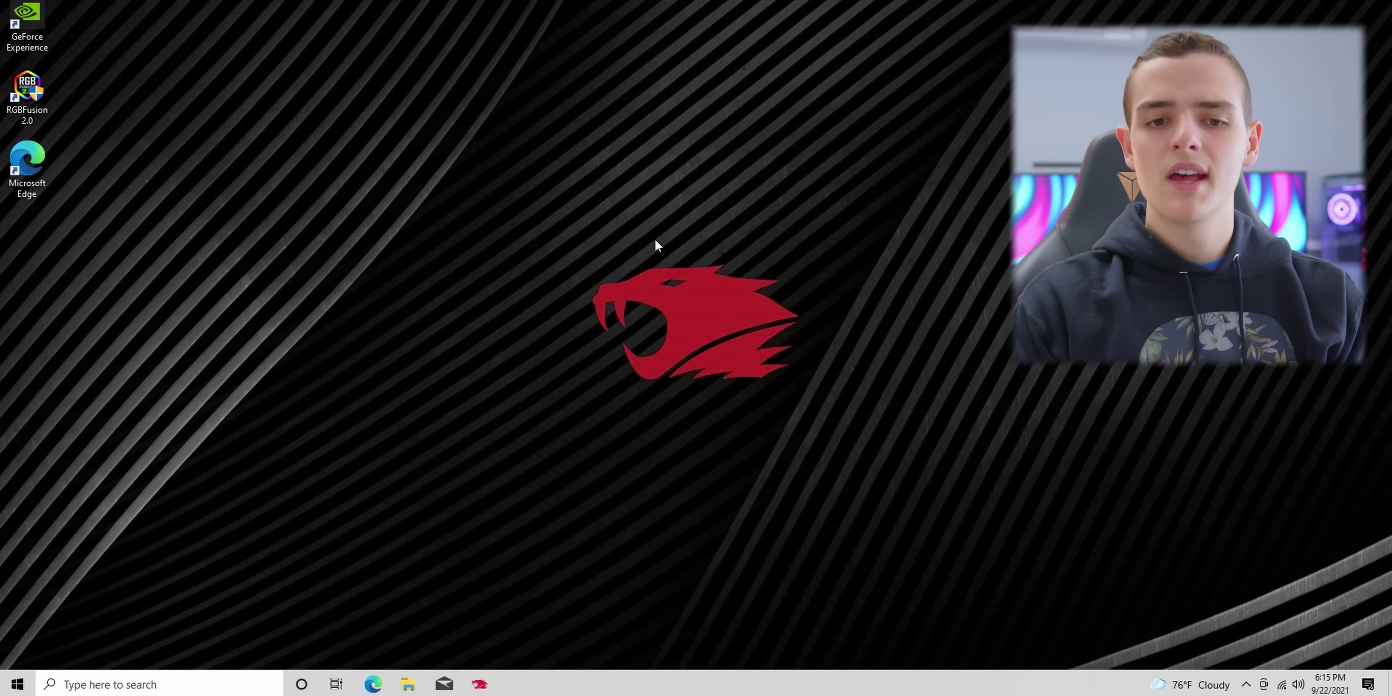
# Step: Search 'brave' in Edge, go to brave.com and download the Brave installer
pyautogui.click(386, 685)
pyautogui.write('brave')
pyautogui.press('Return')
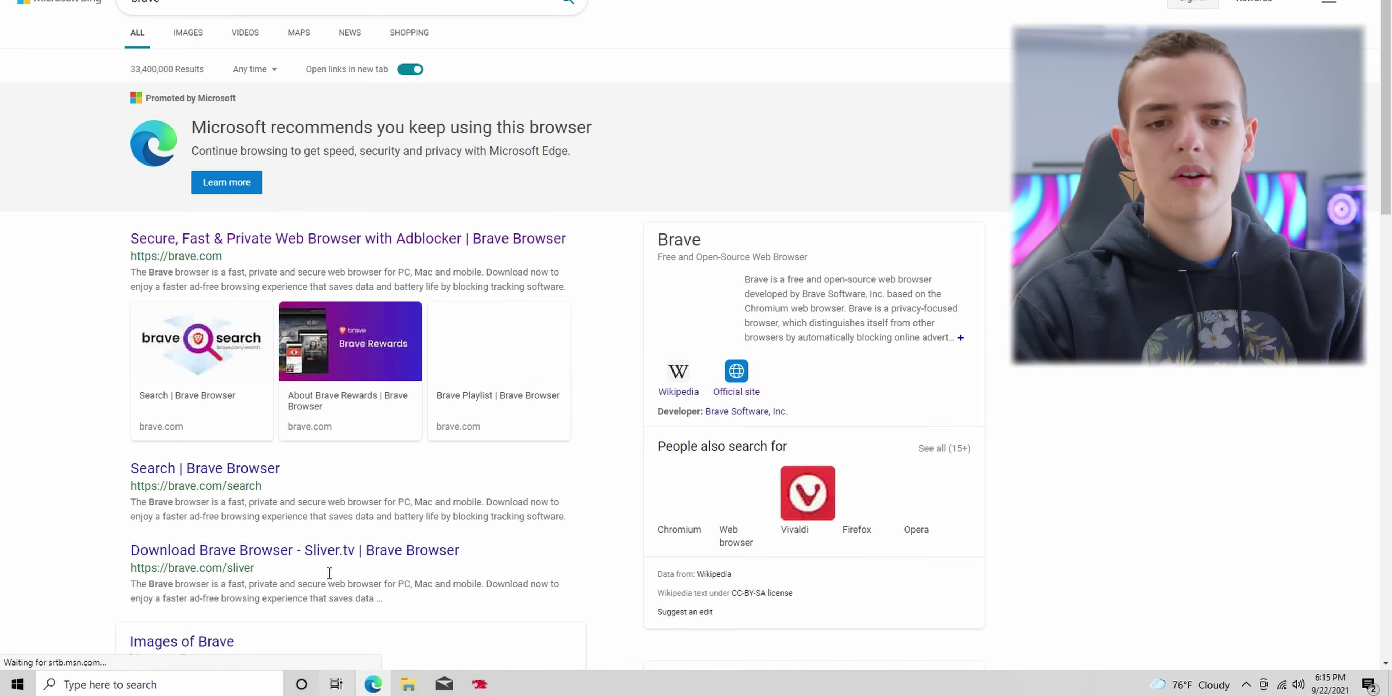
pyautogui.click(512, 239)
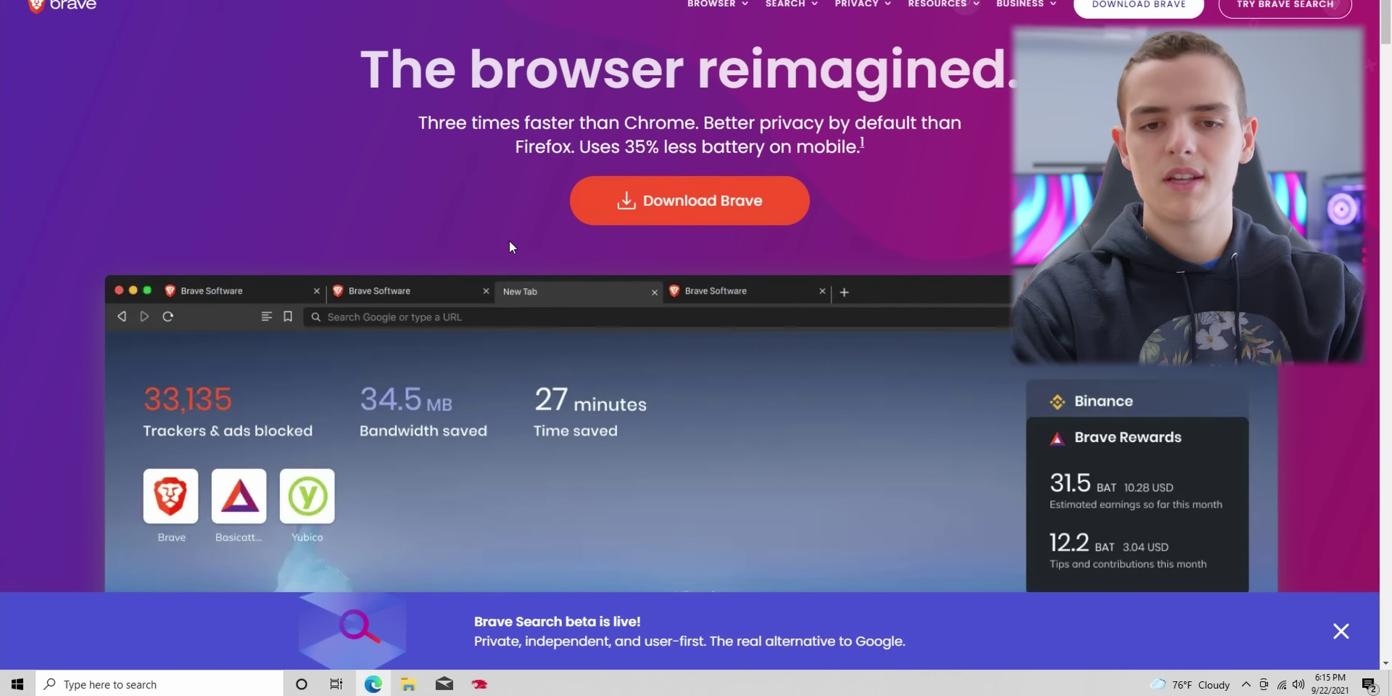
pyautogui.click(779, 215)
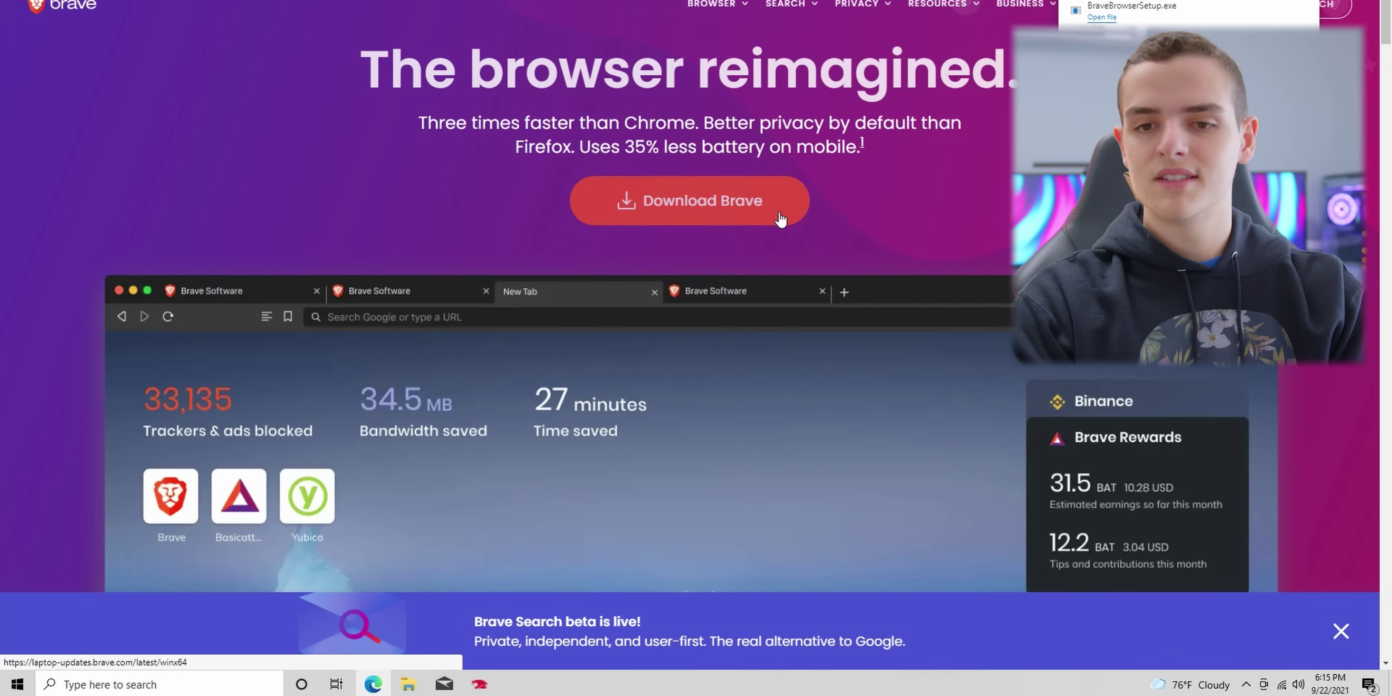
# Step: Run the Brave installer with admin approval, start the welcome tour, and close Brave
pyautogui.click(1102, 17)
pyautogui.click(672, 403)
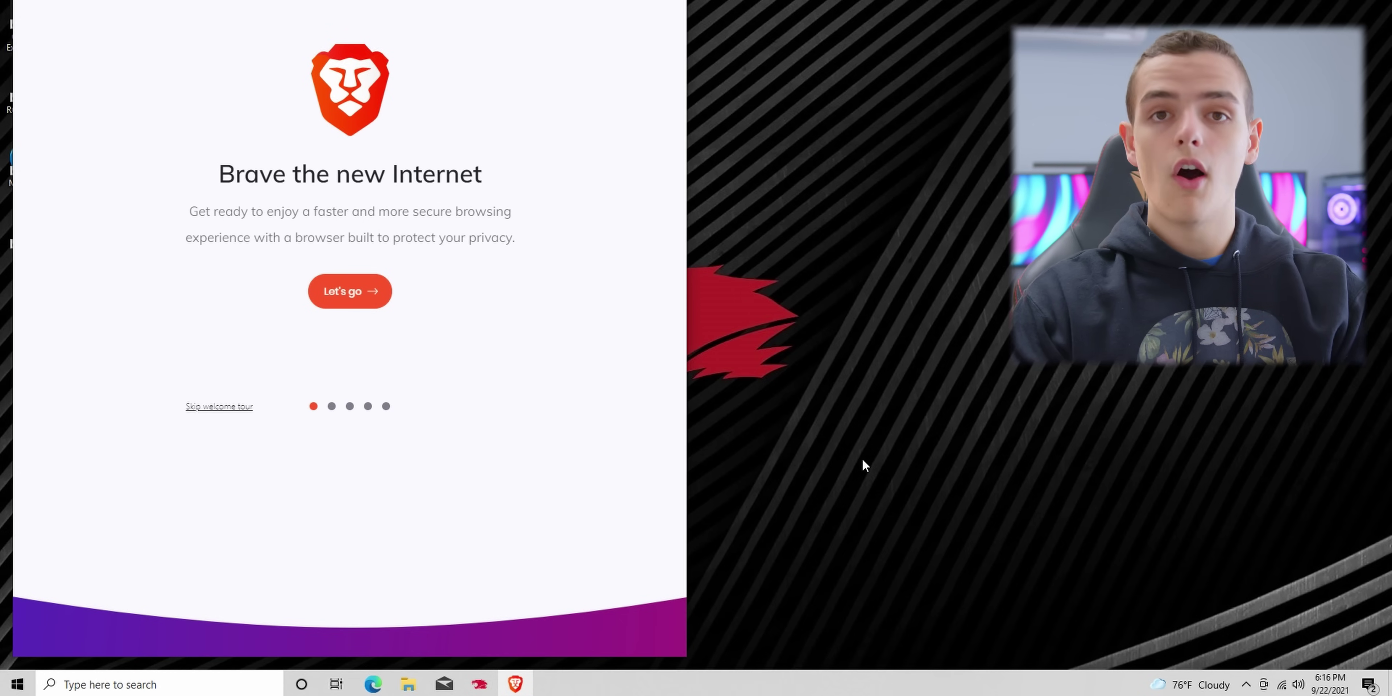
pyautogui.click(365, 301)
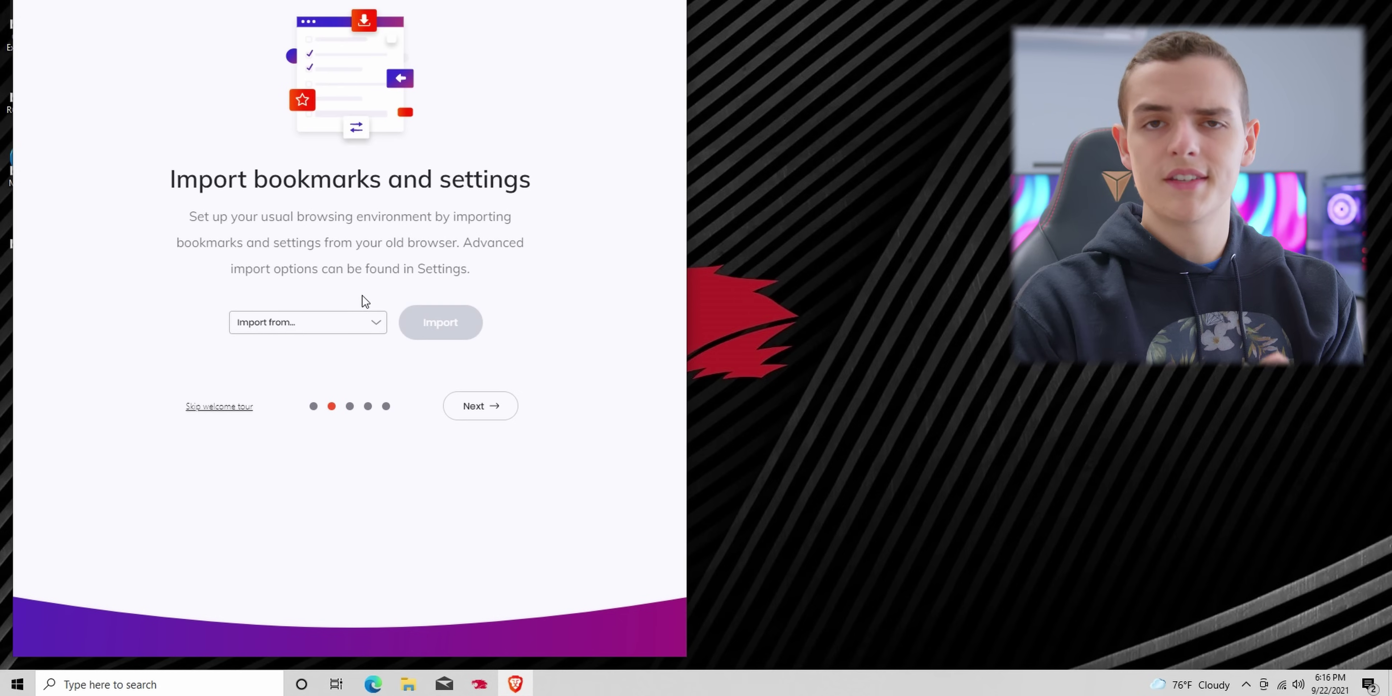
pyautogui.hotkey('alt', 'F4')
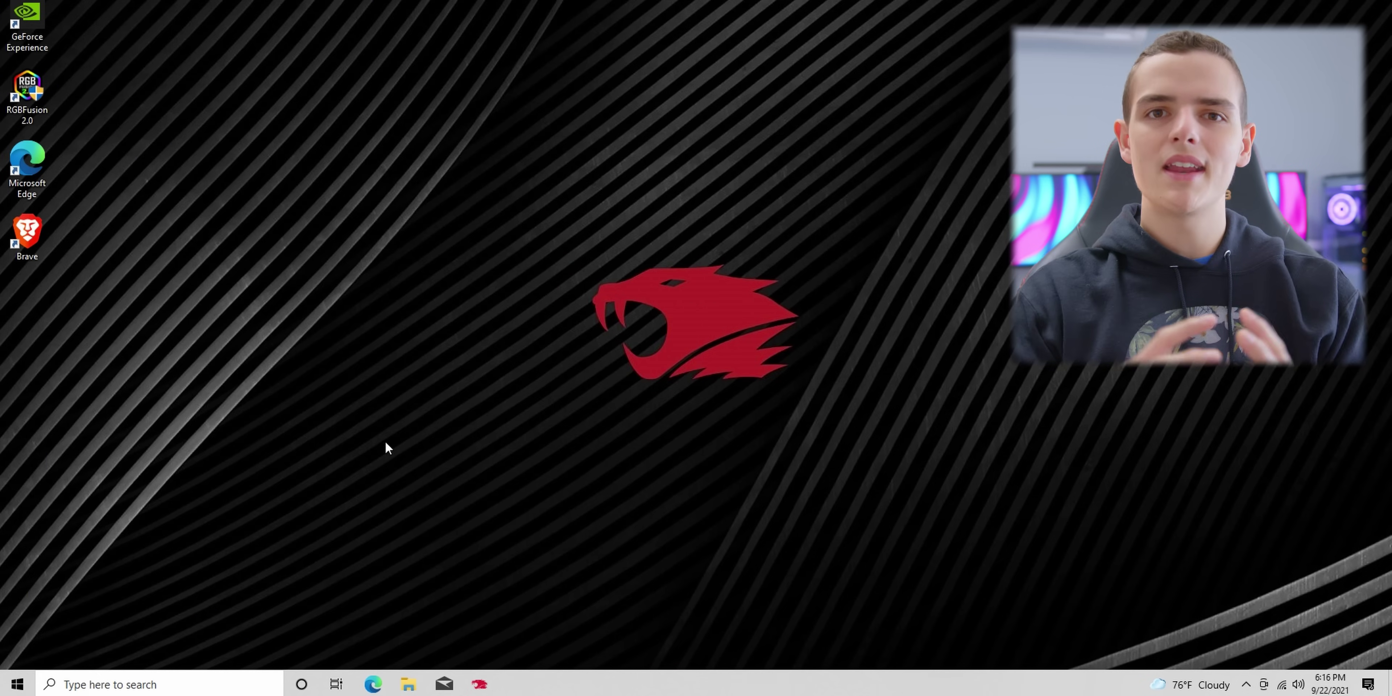
# Step: Make Brave the default web browser in Default apps settings, confirming the switch
pyautogui.press('super')
pyautogui.write('default')
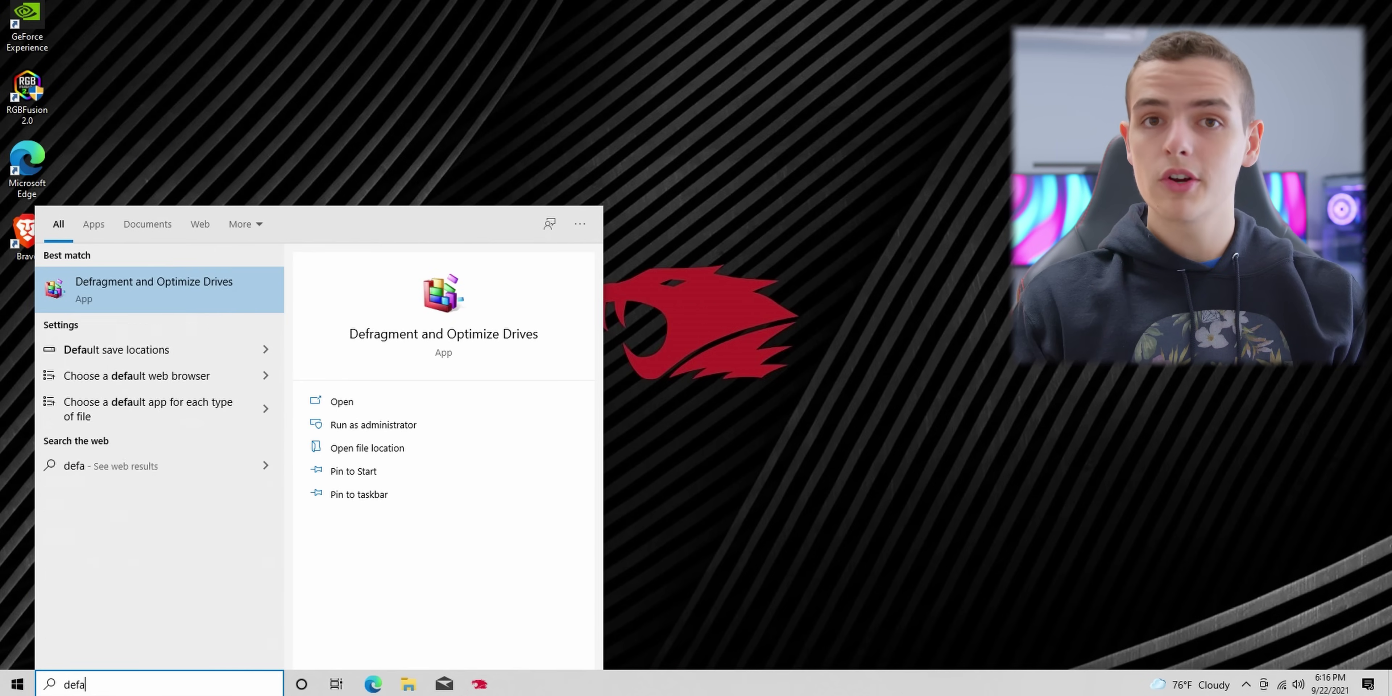
pyautogui.press('Return')
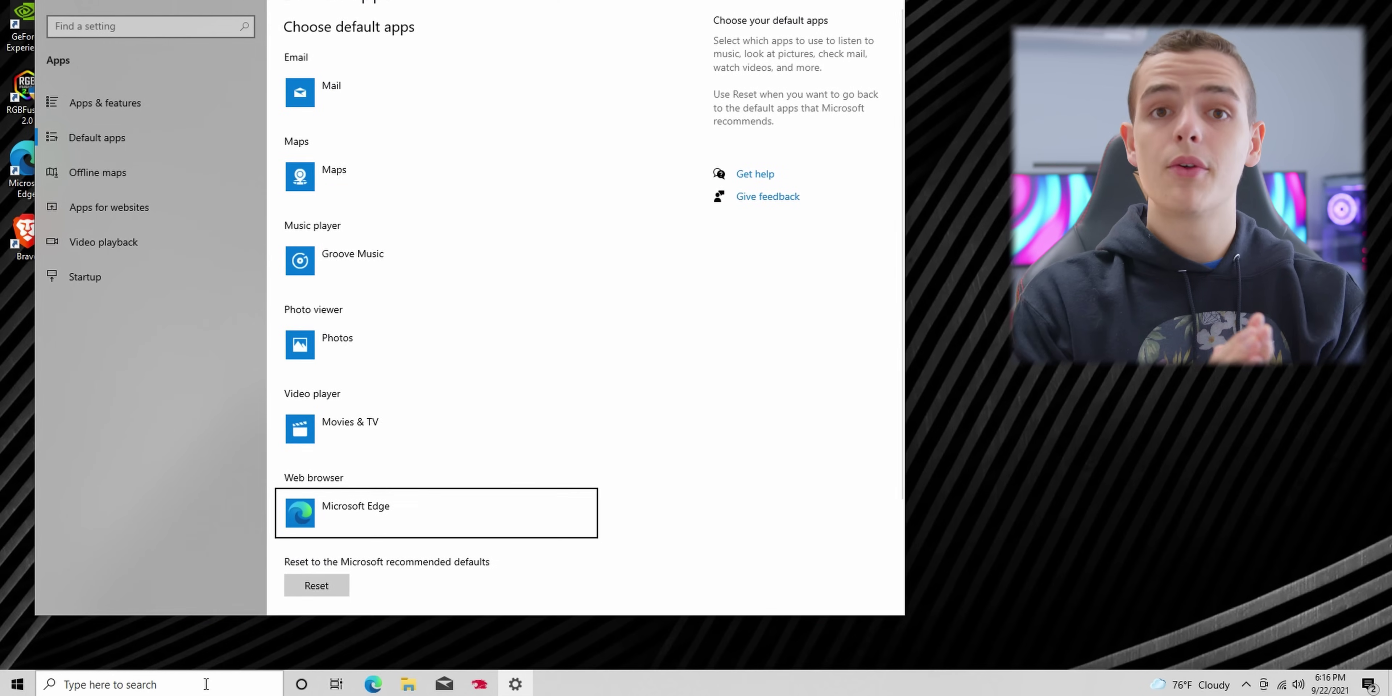
pyautogui.scroll(-2, 584, 401)
pyautogui.click(476, 401)
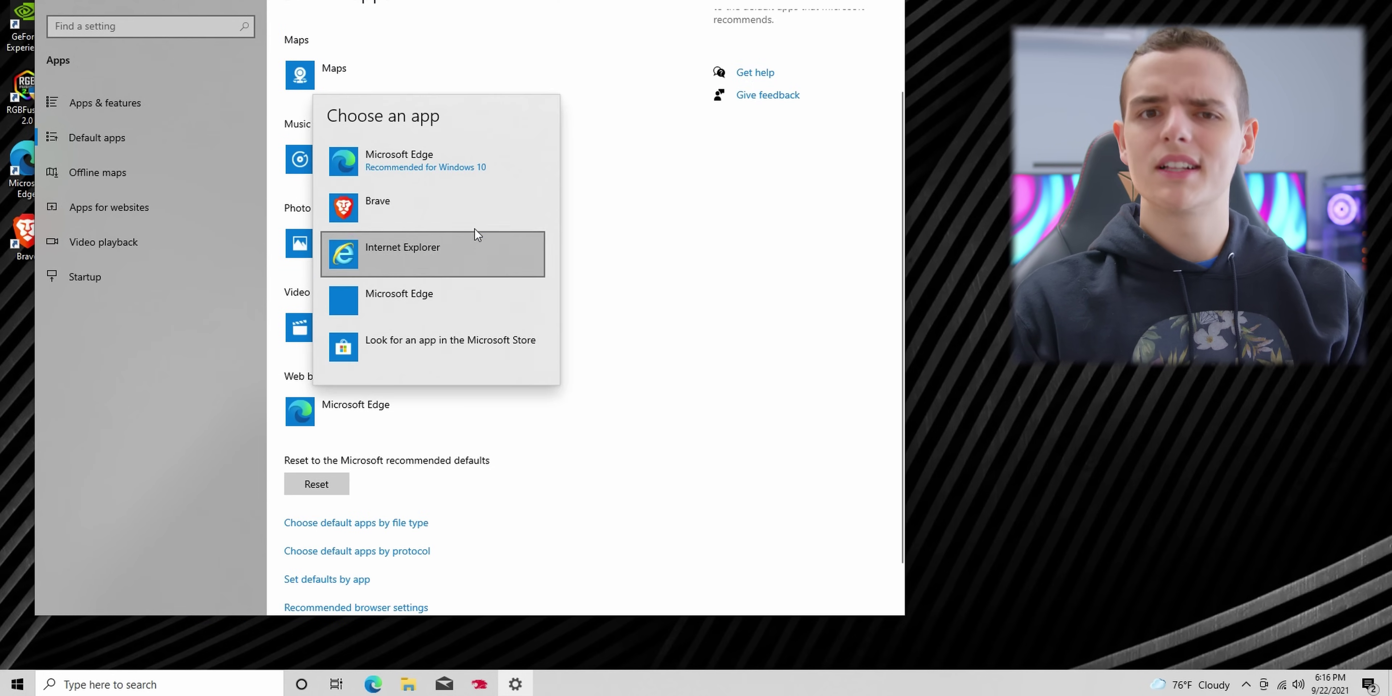
pyautogui.click(474, 229)
pyautogui.click(372, 364)
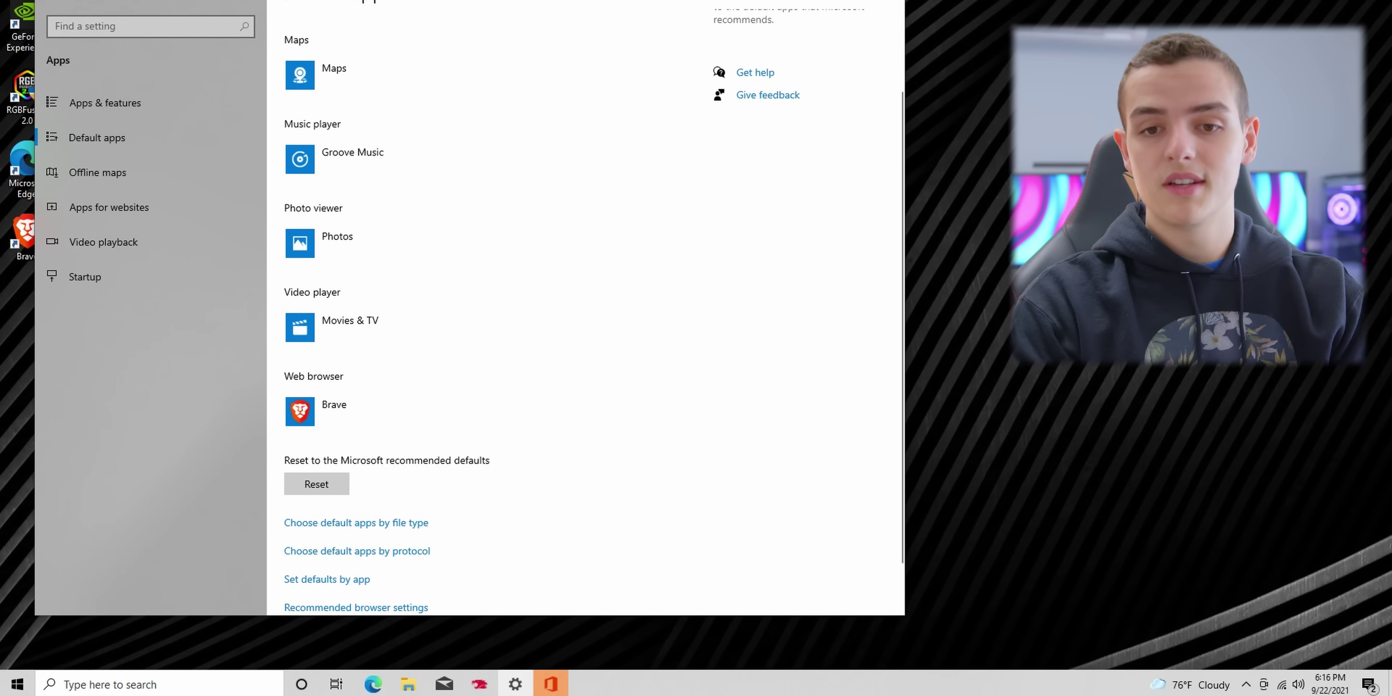
# Step: Close Settings and pin the Brave desktop shortcut to the taskbar
pyautogui.click(859, 20)
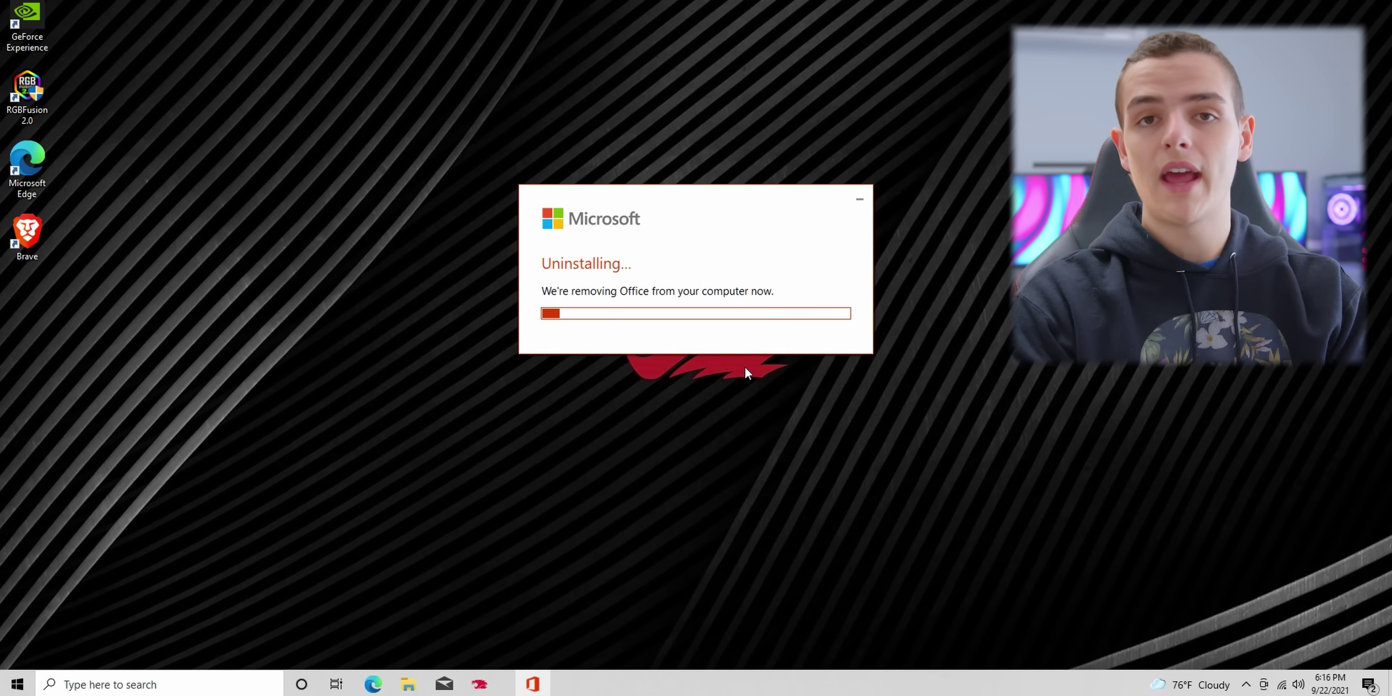
pyautogui.moveTo(35, 236); pyautogui.dragTo(373, 685)
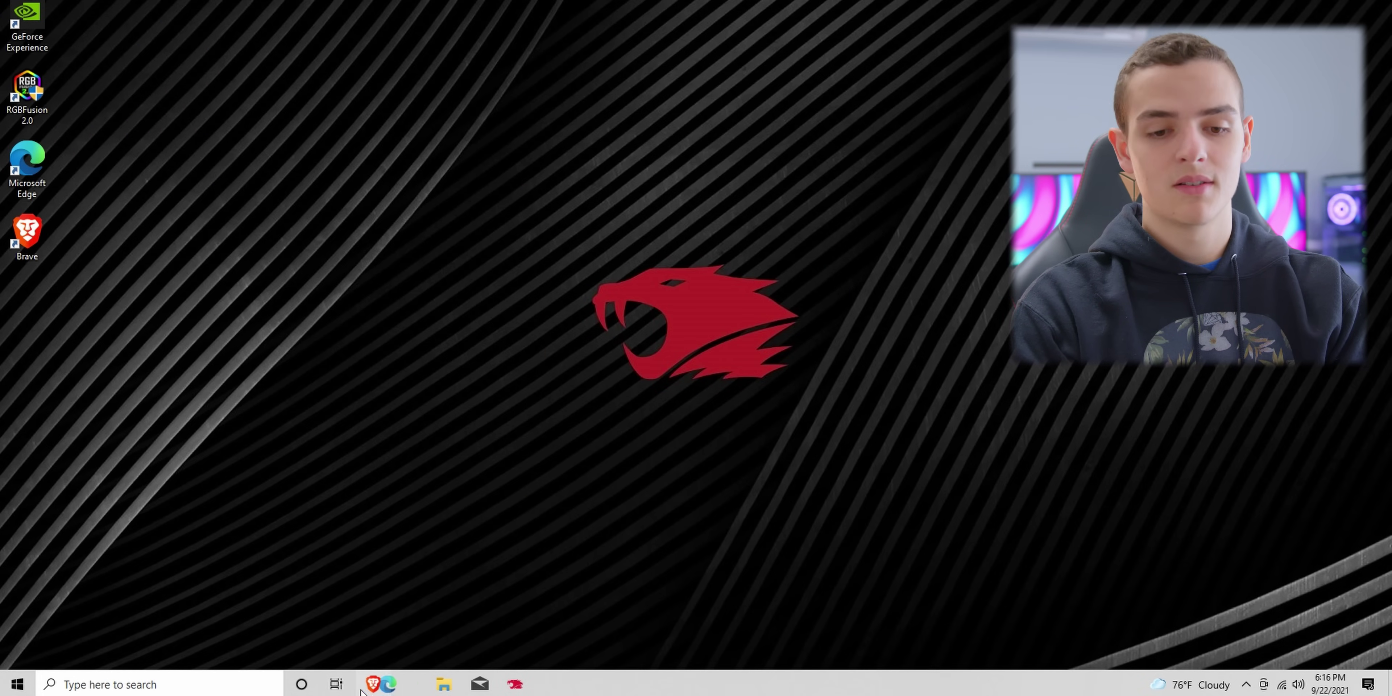
pyautogui.rightClick(409, 685)
# Step: Unpin Microsoft Edge from the taskbar and delete the Edge and Brave desktop icons
pyautogui.click(415, 655)
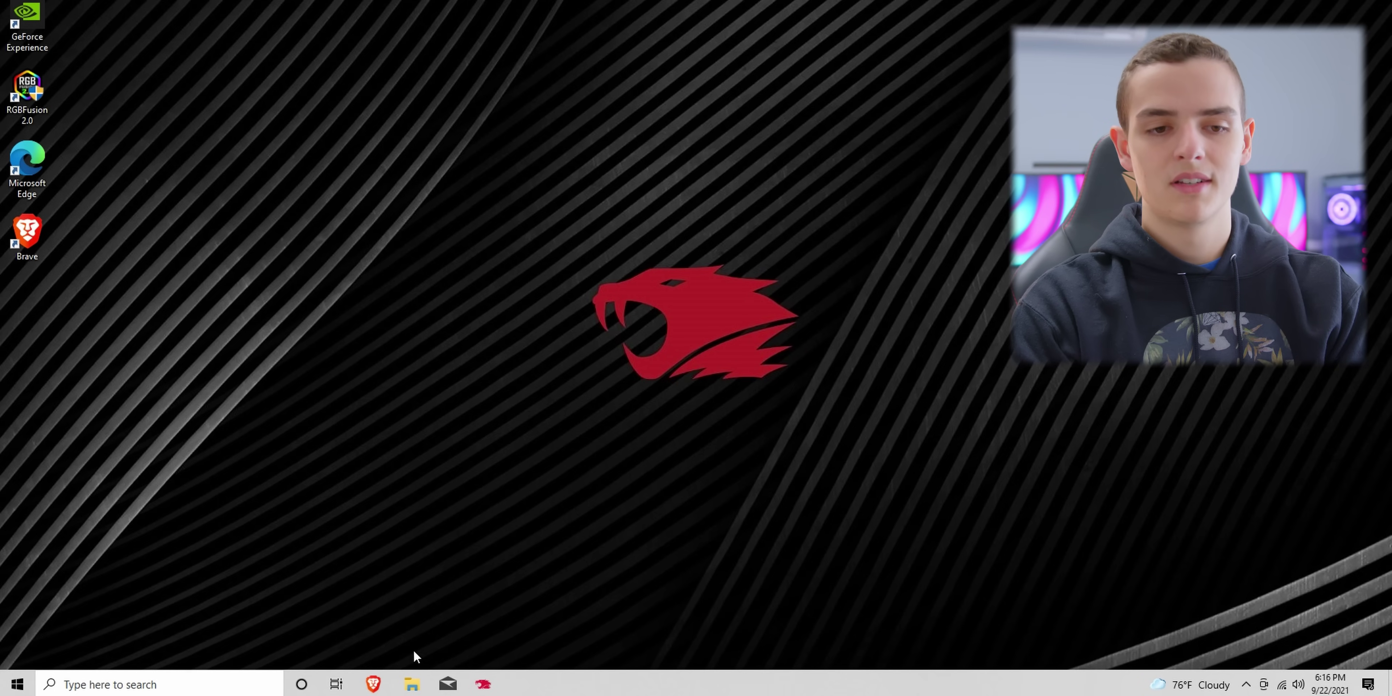
pyautogui.moveTo(84, 250); pyautogui.dragTo(7, 142)
pyautogui.rightClick(21, 158)
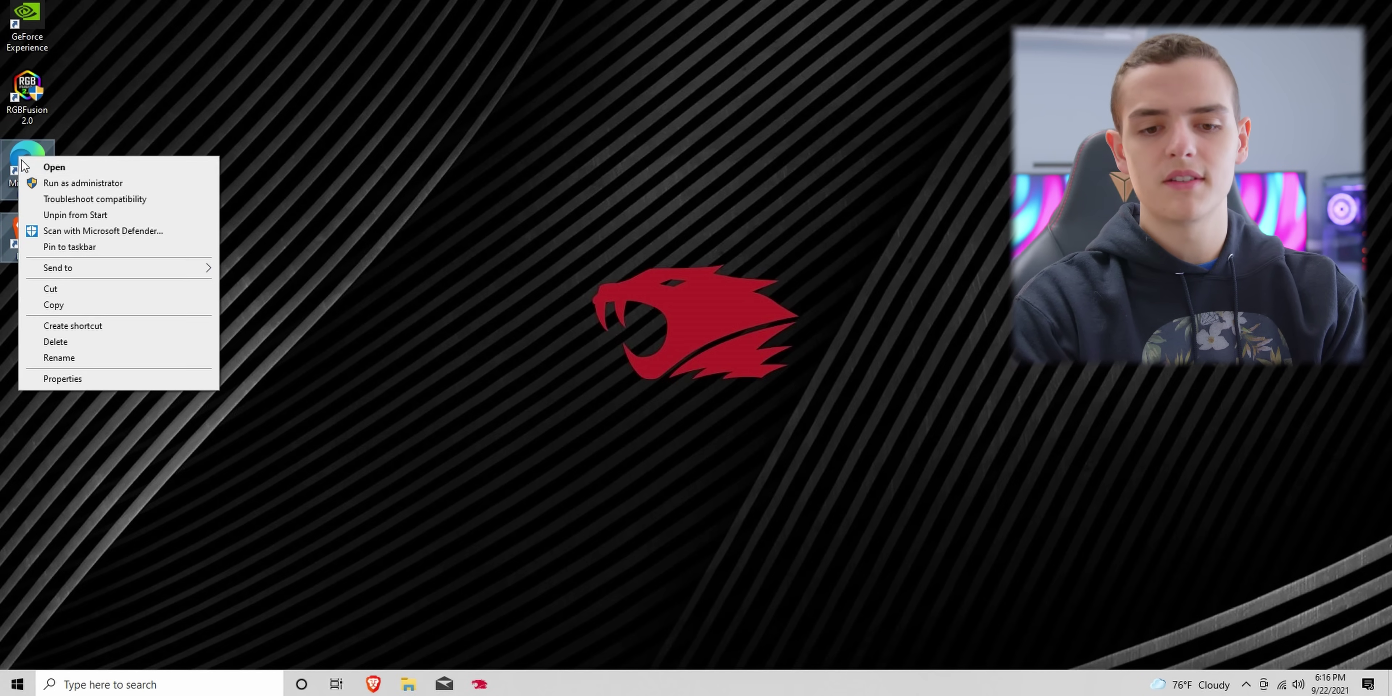
pyautogui.click(87, 340)
pyautogui.rightClick(27, 27)
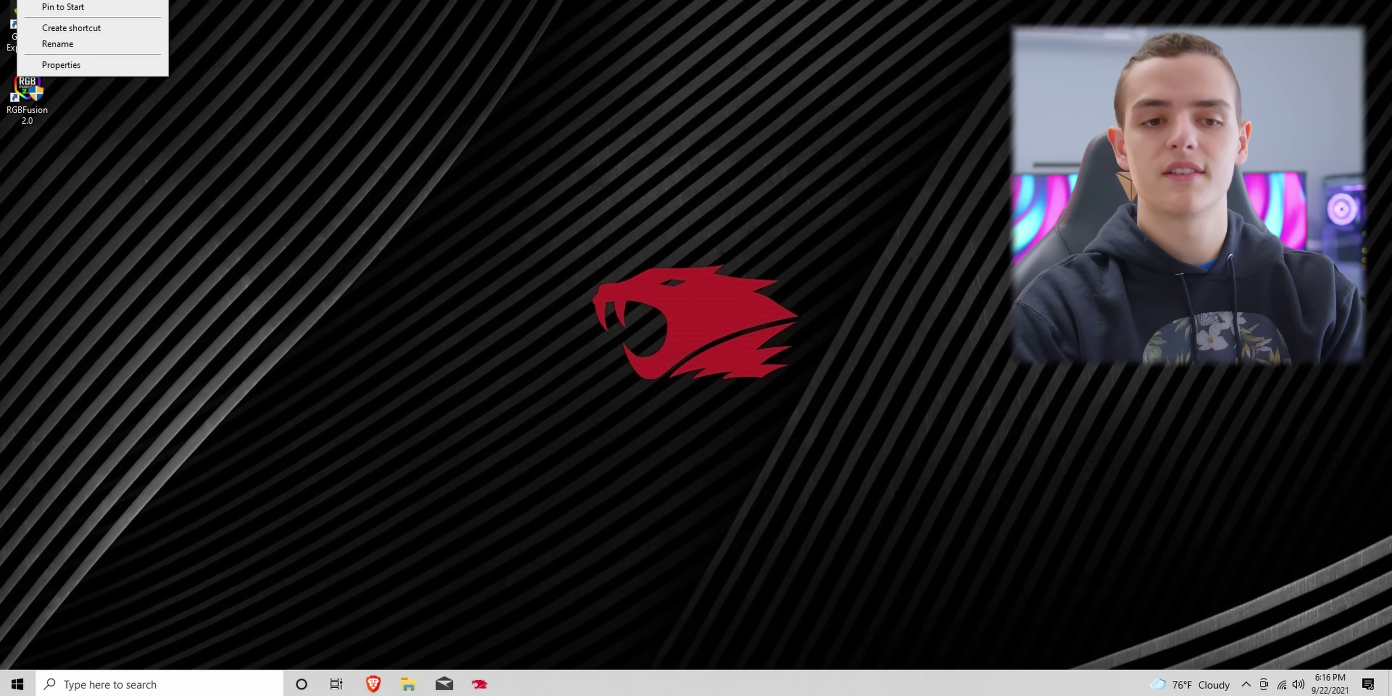
pyautogui.click(743, 312)
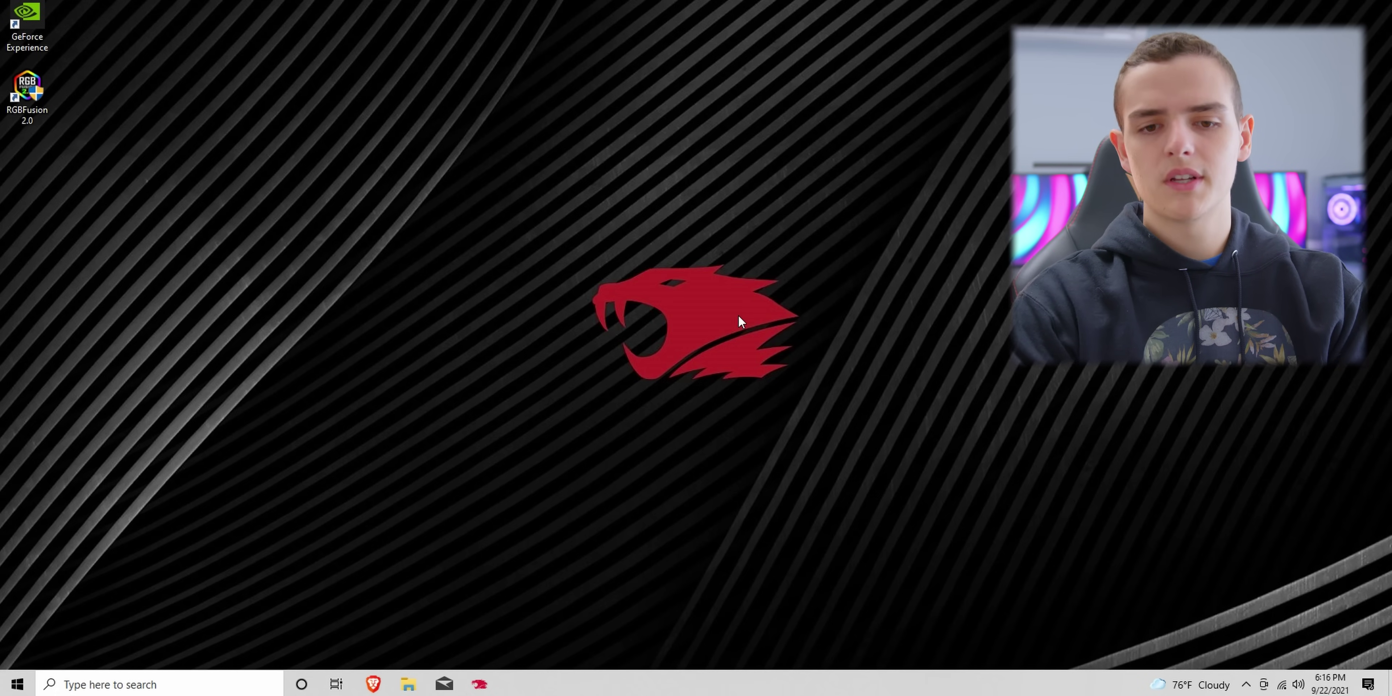
pyautogui.click(373, 684)
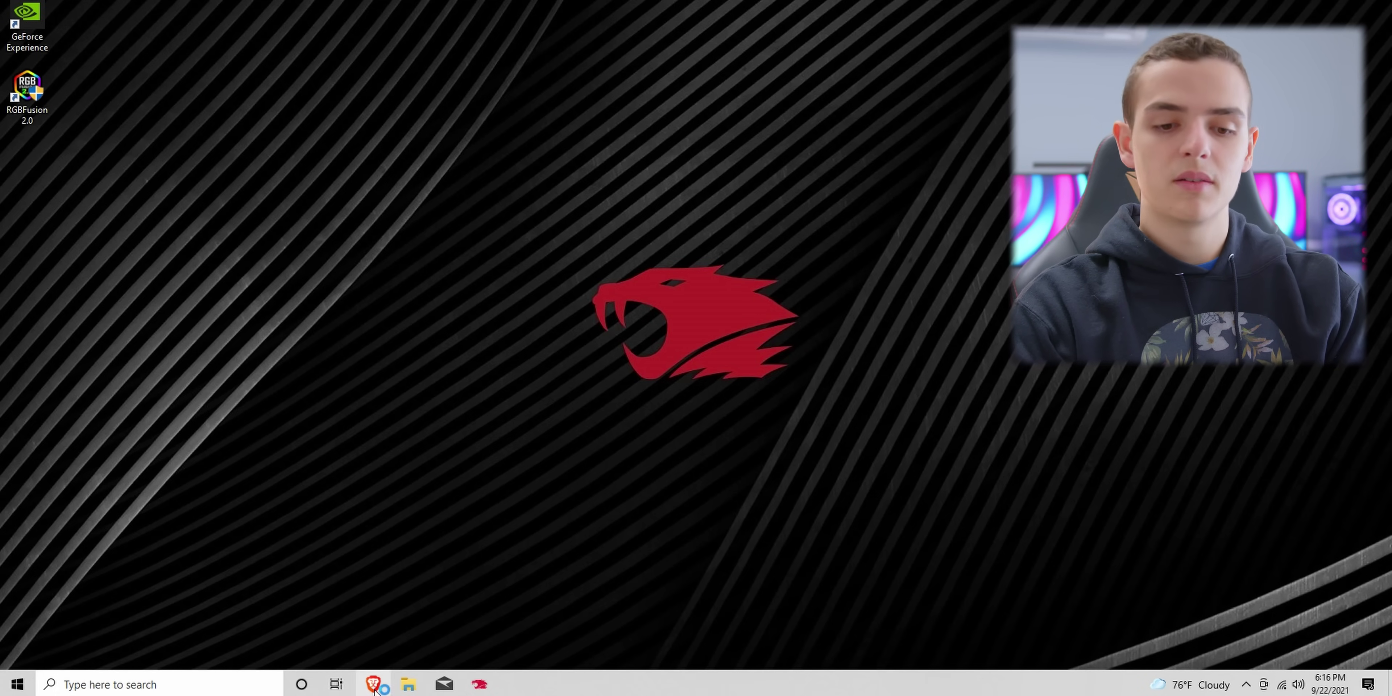
# Step: Search the web for 'ninite' and open the Ninite website in a maximized browser
pyautogui.write('ninite')
pyautogui.press('Return')
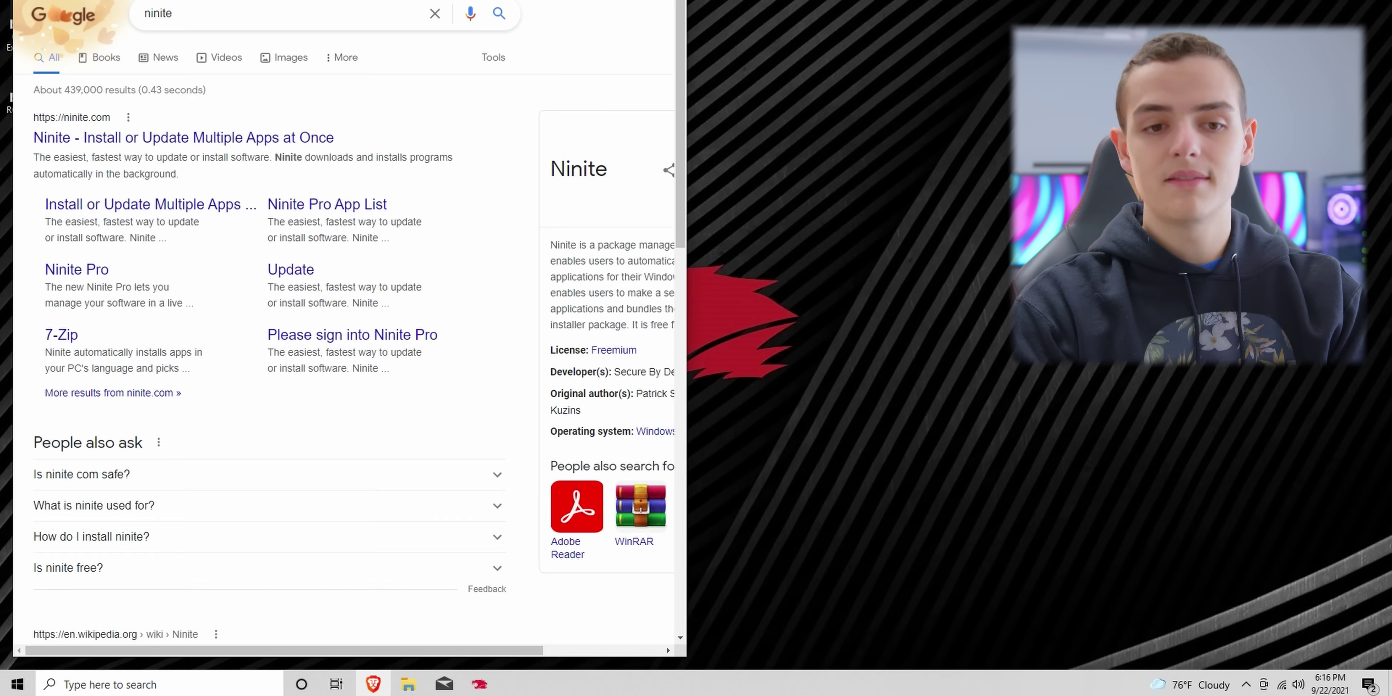
pyautogui.click(300, 139)
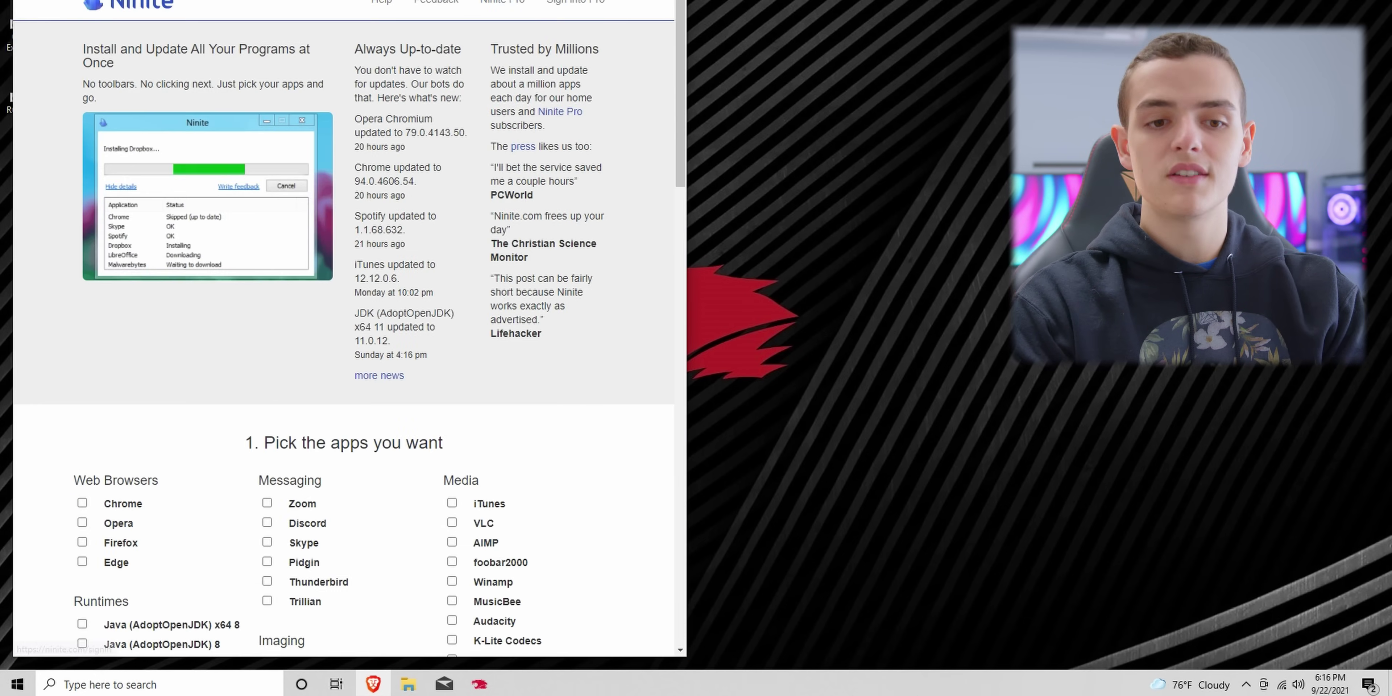
pyautogui.press('super+Up')
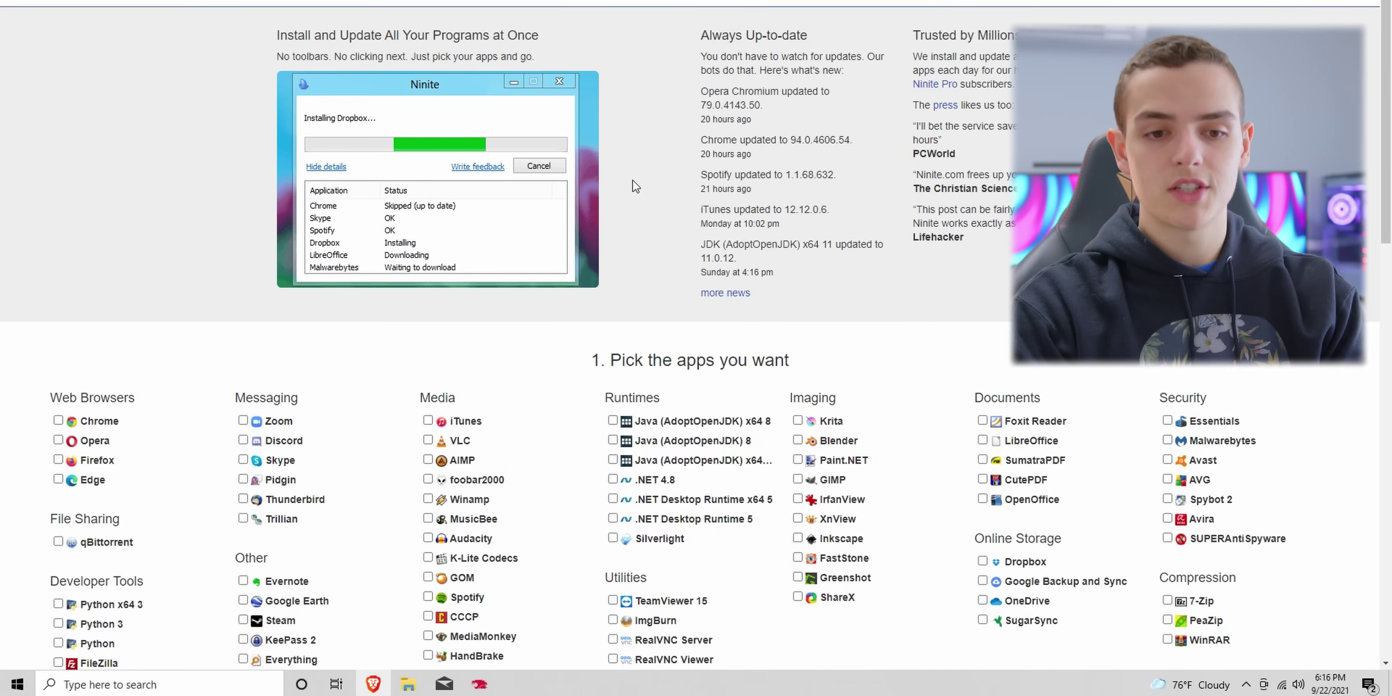
# Step: Add Greenshot, WinDirStat and Steam to the selection and generate the custom Ninite installer
pyautogui.scroll(-4, 635, 187)
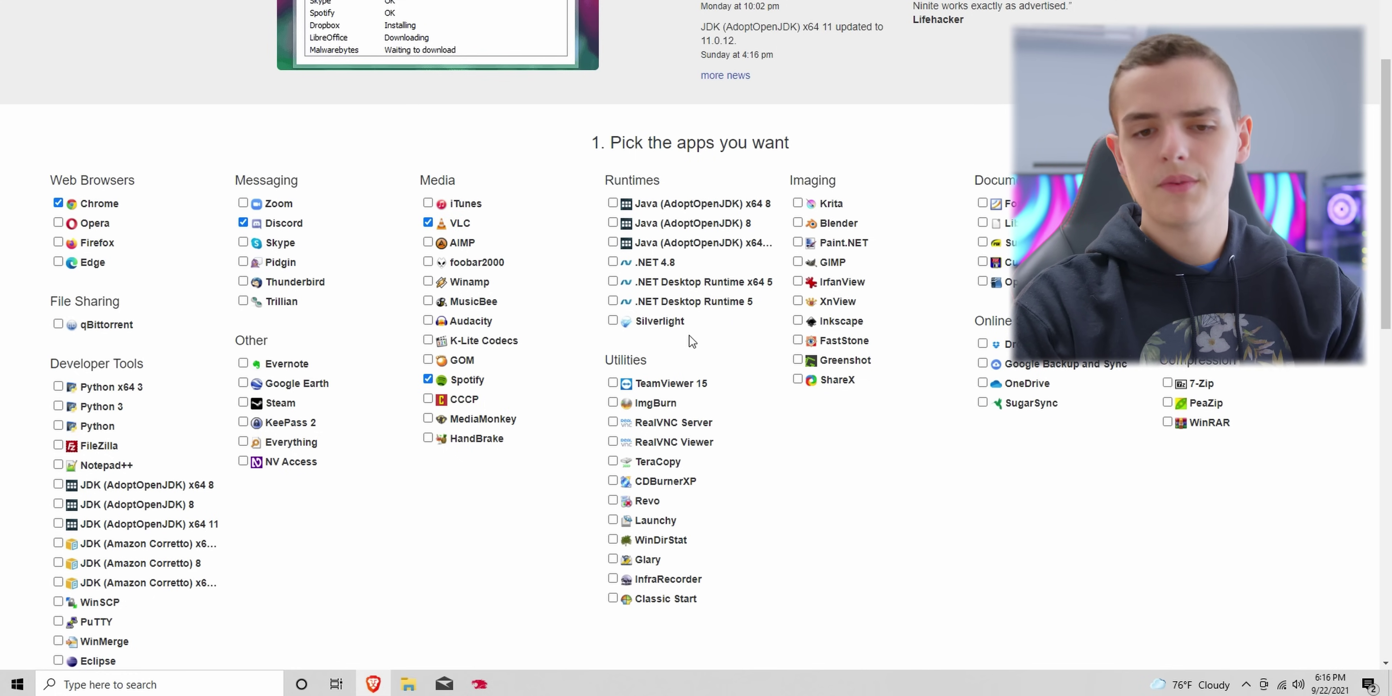
pyautogui.click(875, 361)
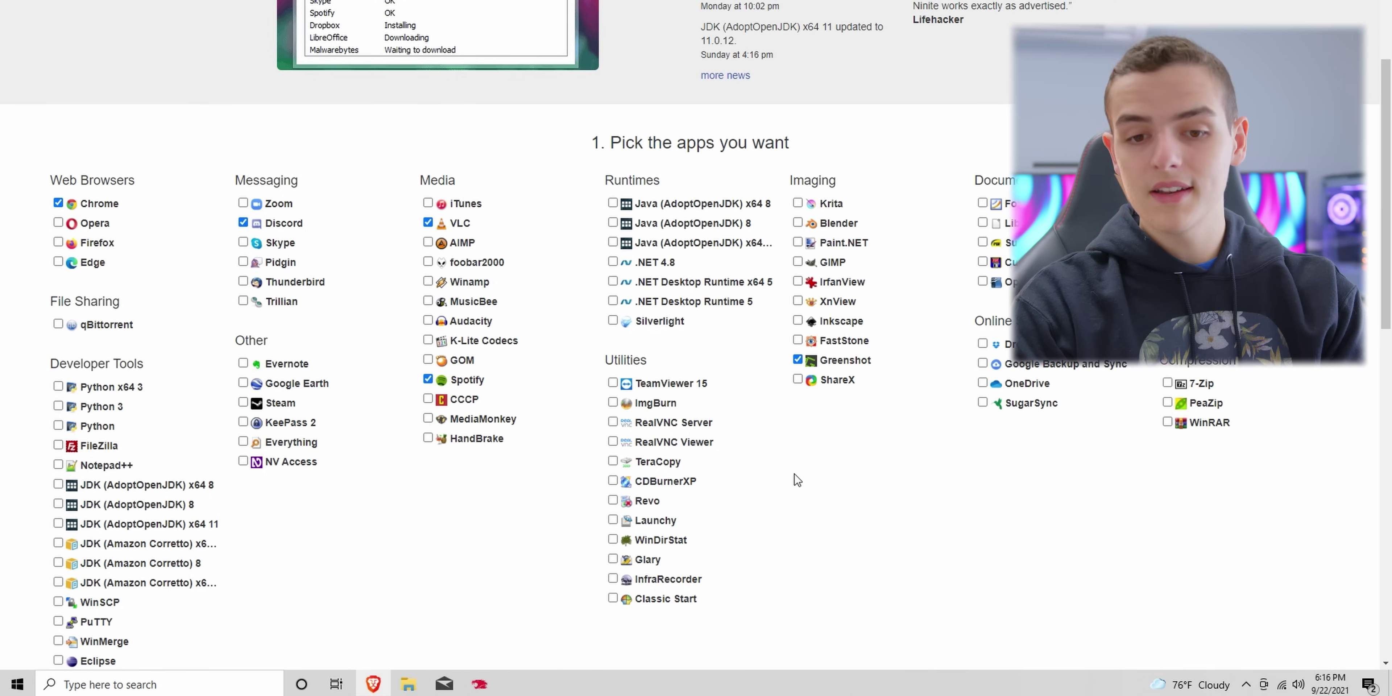
pyautogui.click(675, 542)
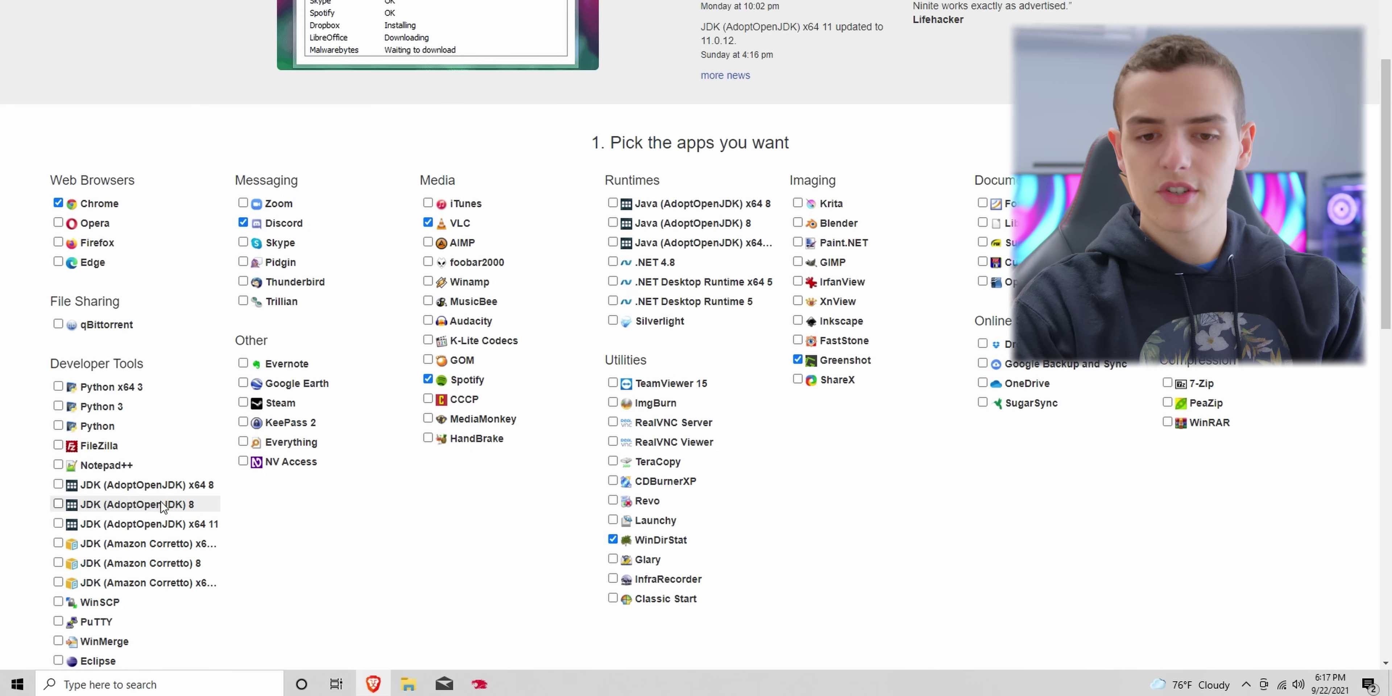
pyautogui.scroll(-3, 680, 544)
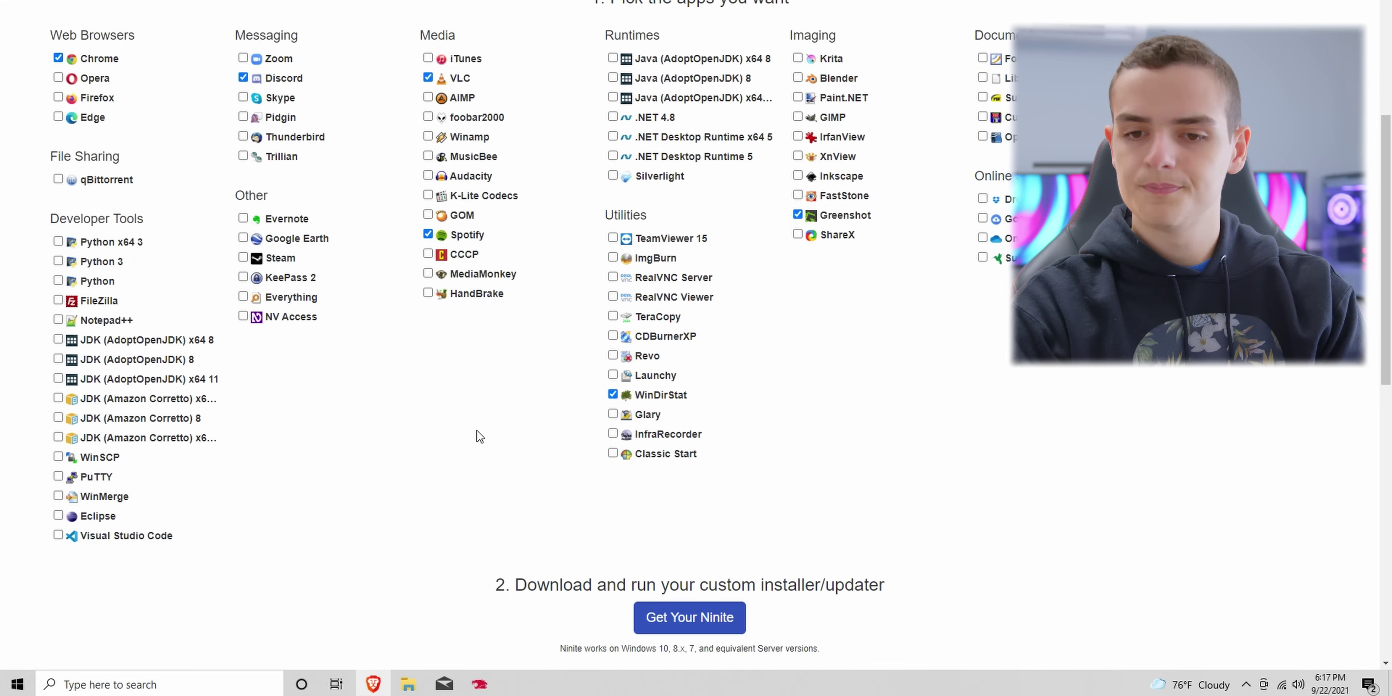
pyautogui.click(281, 258)
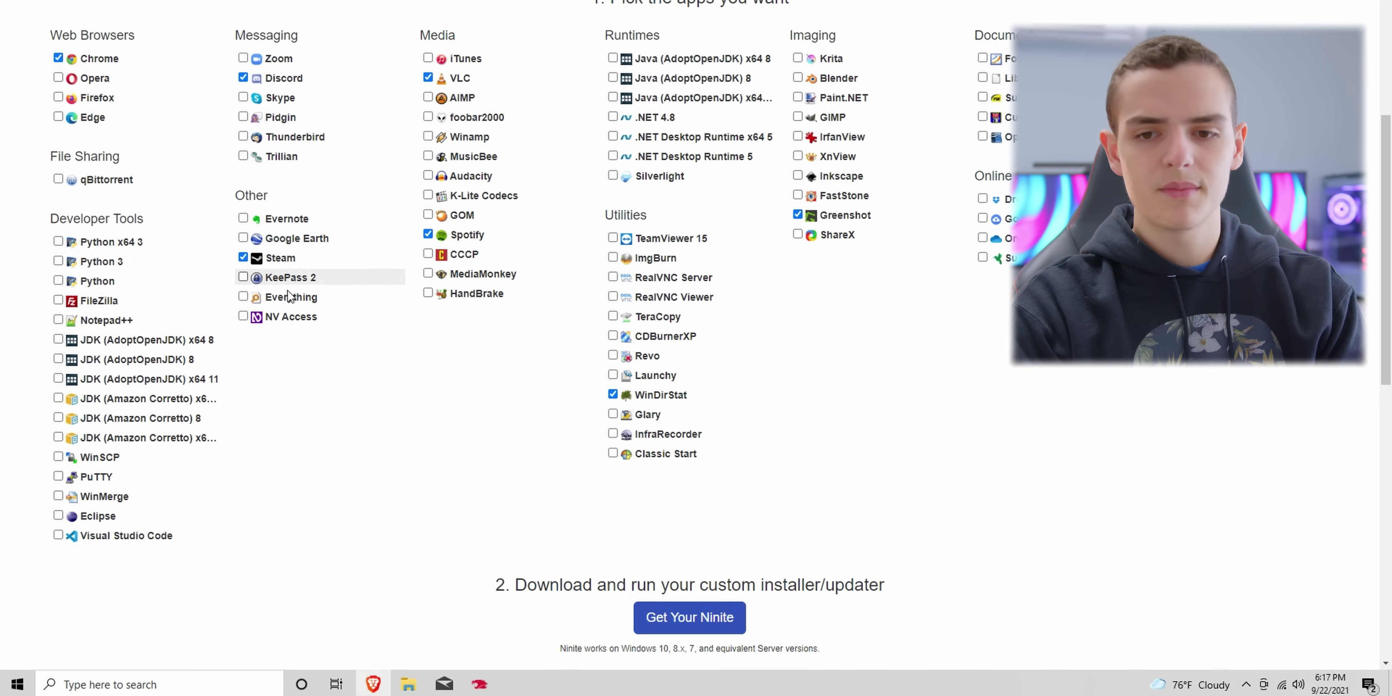
pyautogui.click(739, 622)
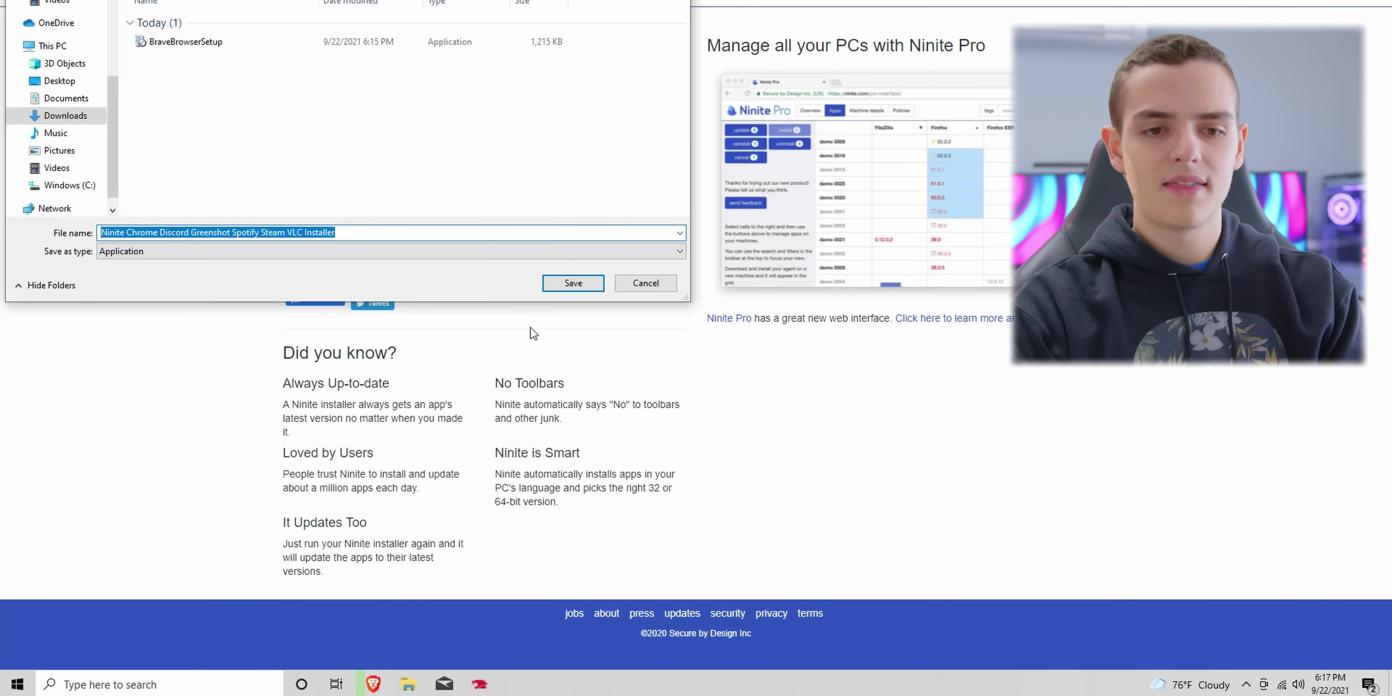
# Step: Save the Ninite installer, approve its UAC prompt, and close it once installation finishes
pyautogui.click(565, 284)
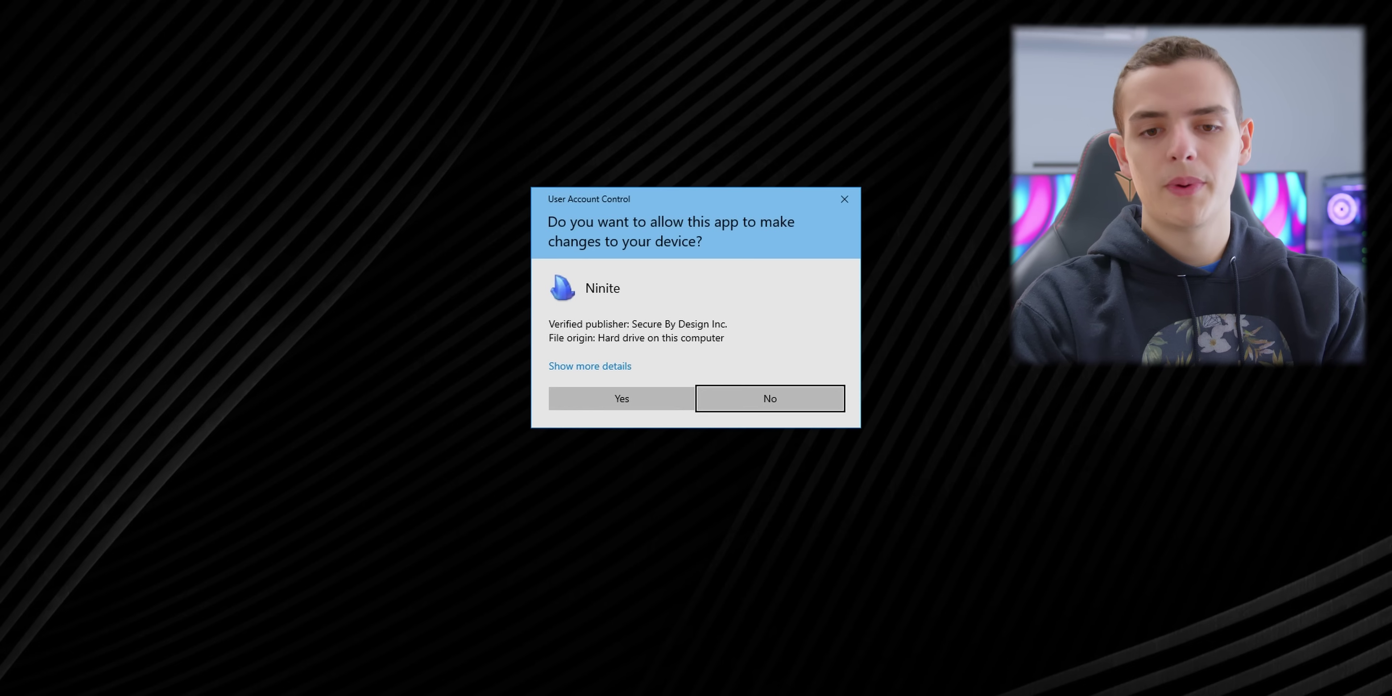
pyautogui.click(677, 398)
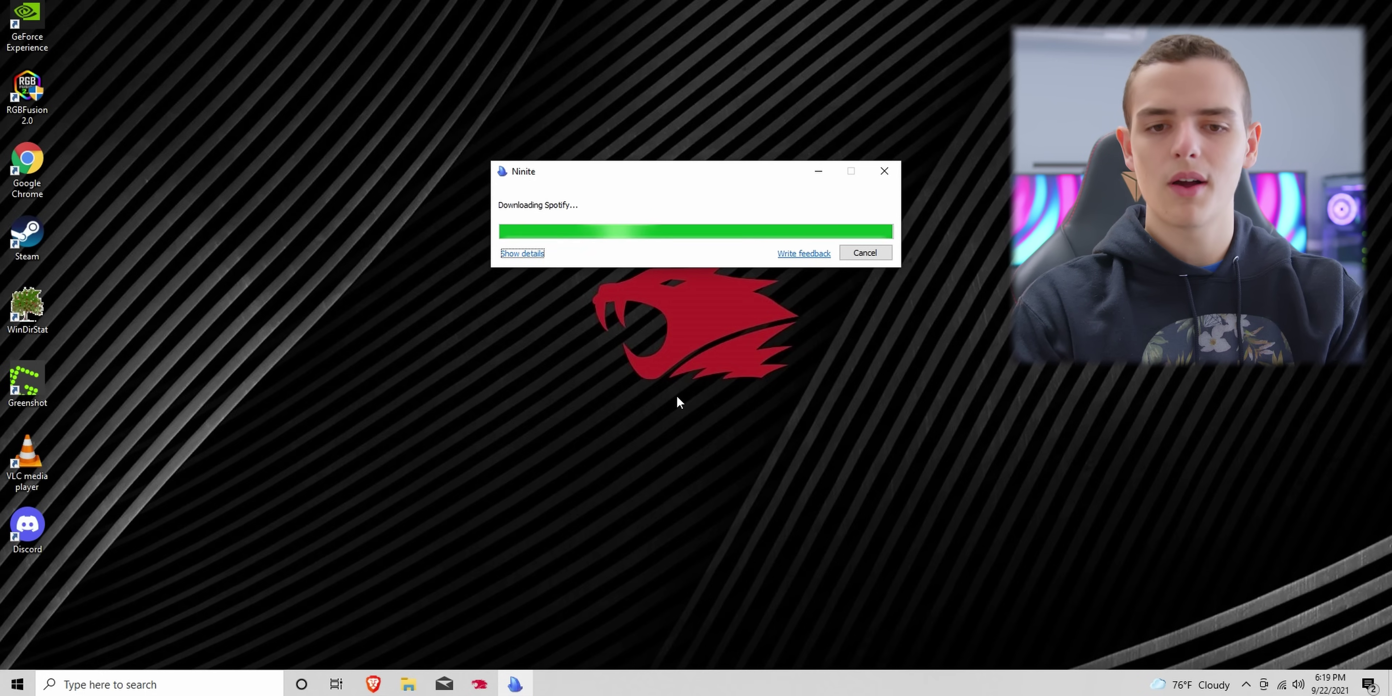
pyautogui.click(876, 253)
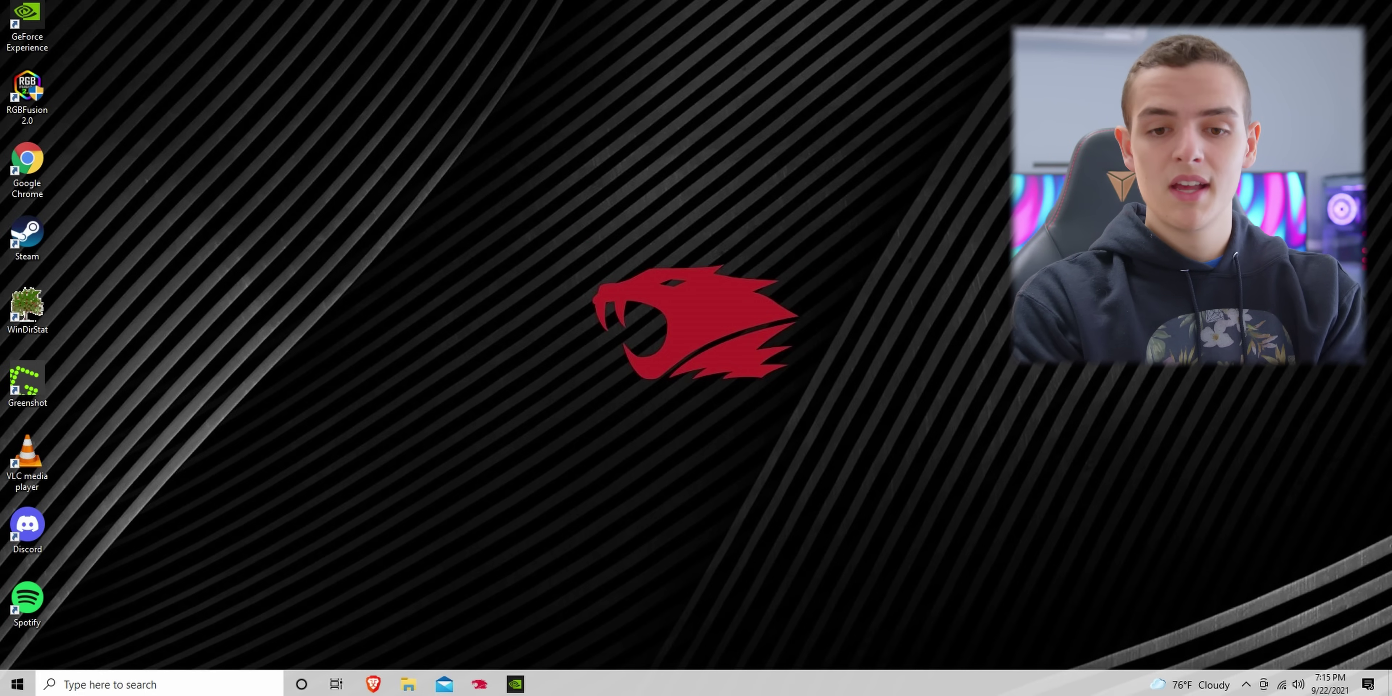
# Step: Open File Explorer's Folder Options and set Explorer to open to This PC
pyautogui.click(408, 684)
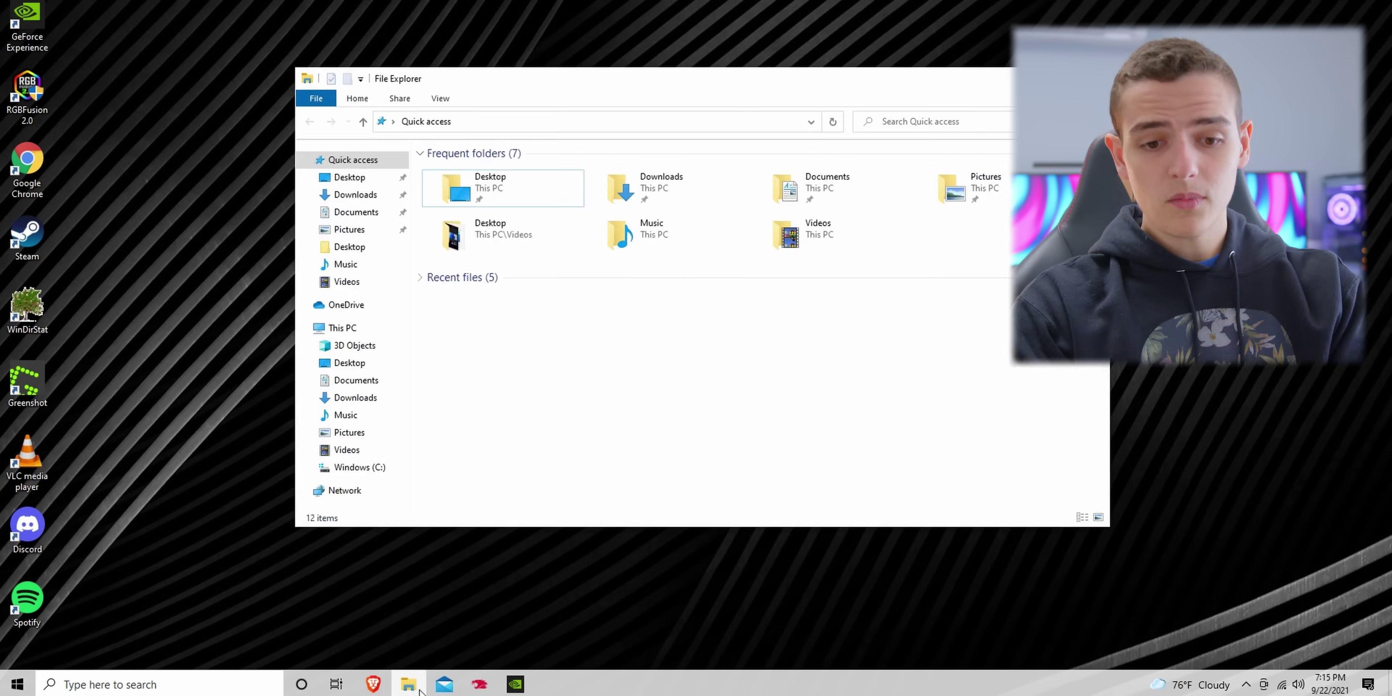
pyautogui.click(452, 102)
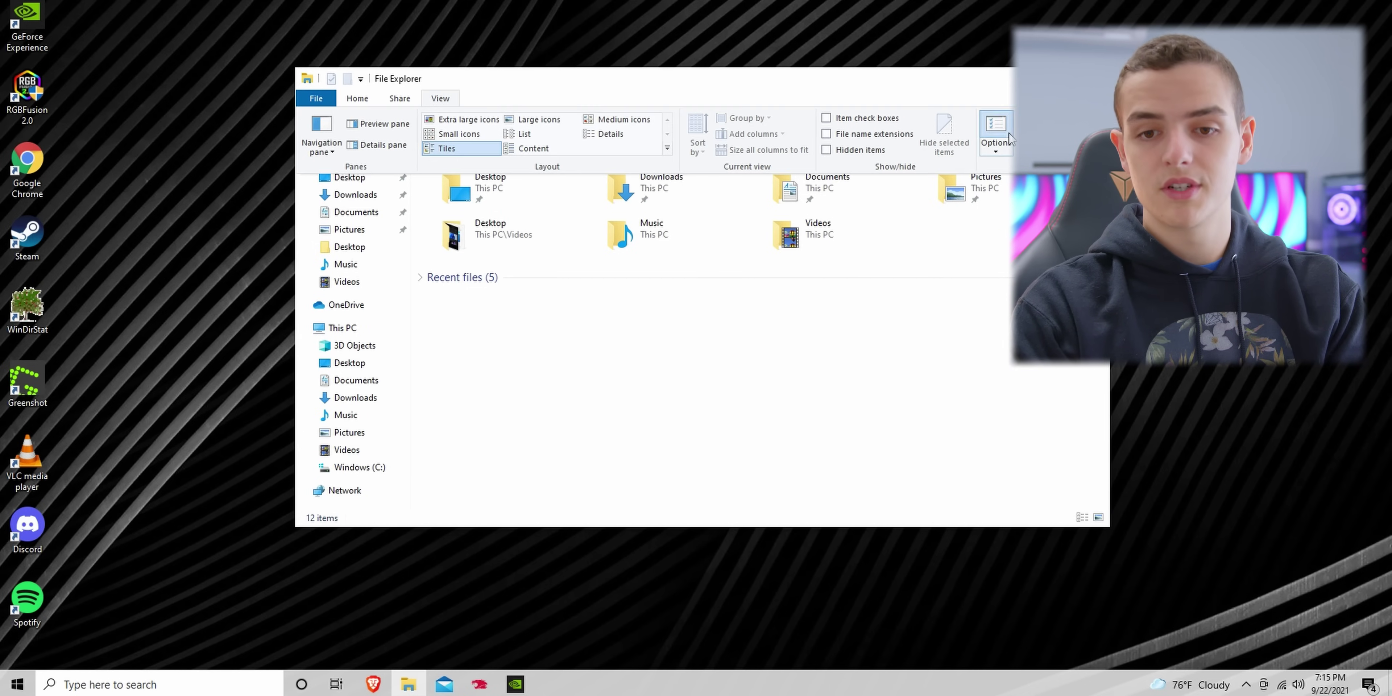
pyautogui.click(995, 132)
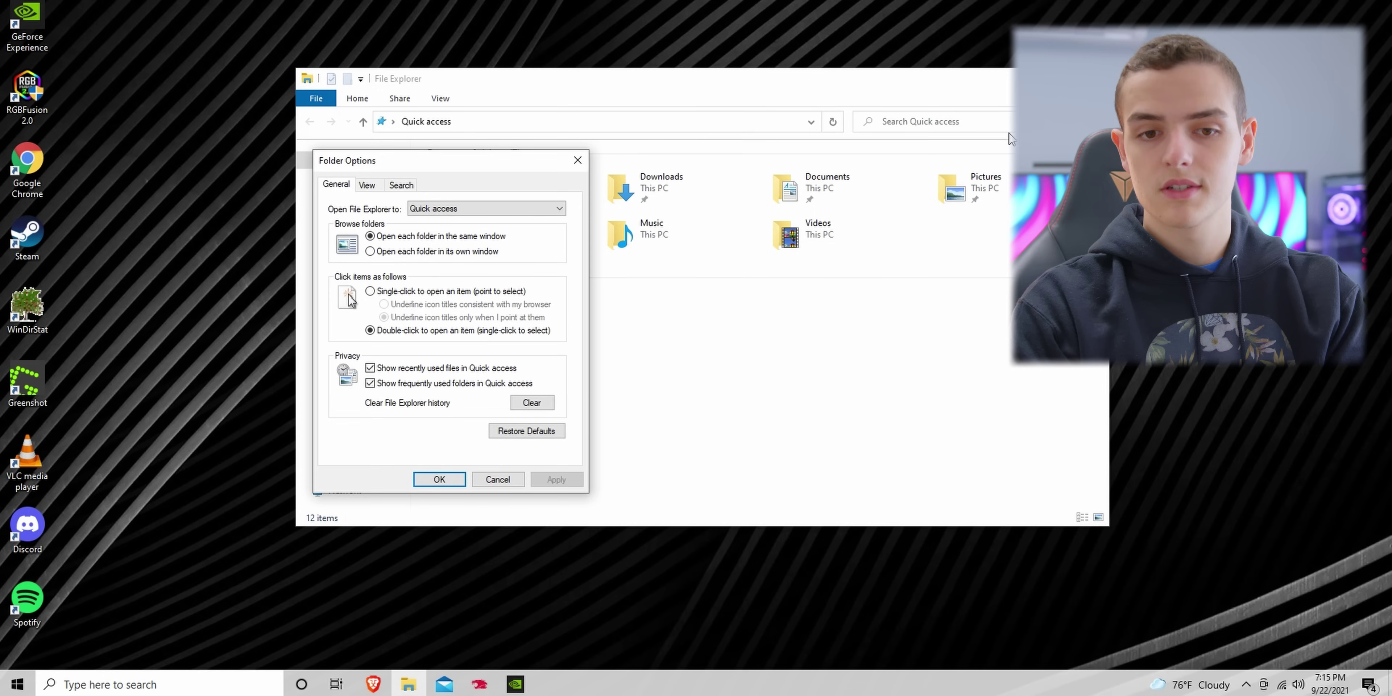
pyautogui.click(545, 208)
pyautogui.click(534, 232)
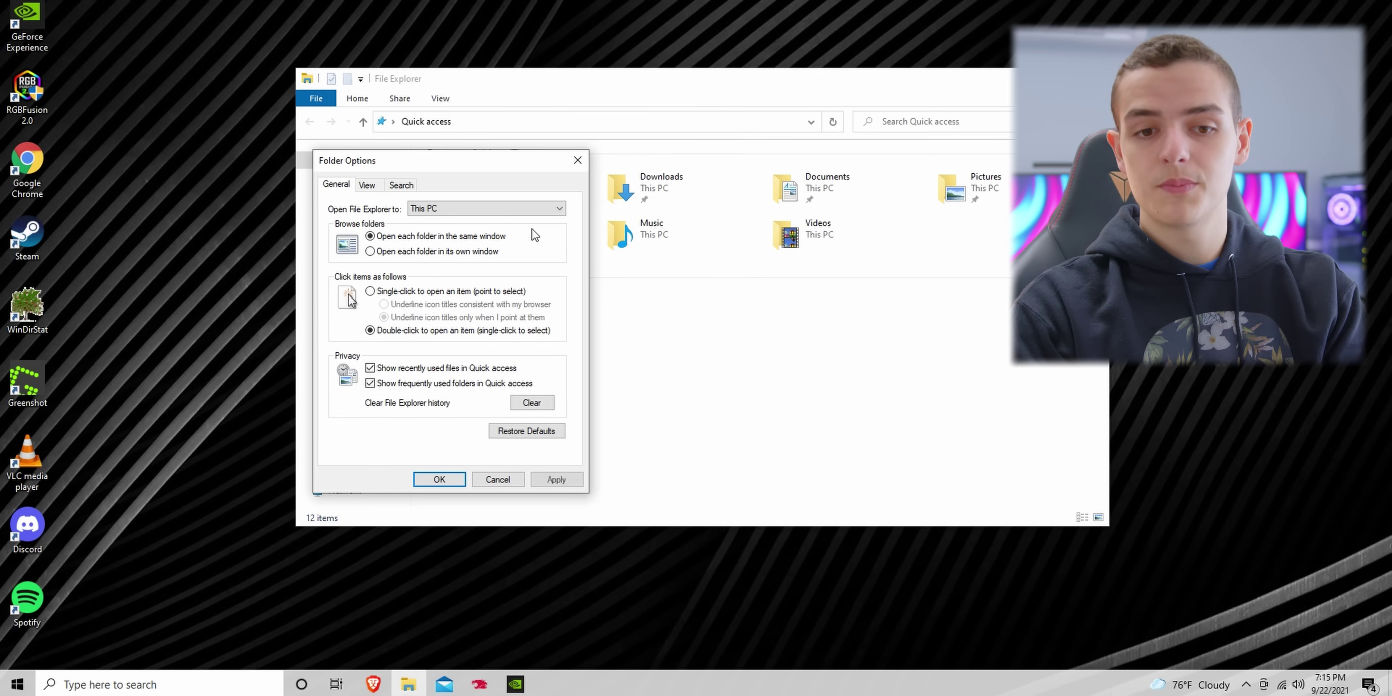
# Step: Show the full title-bar path, hidden files, empty drives and file extensions, then apply
pyautogui.click(368, 189)
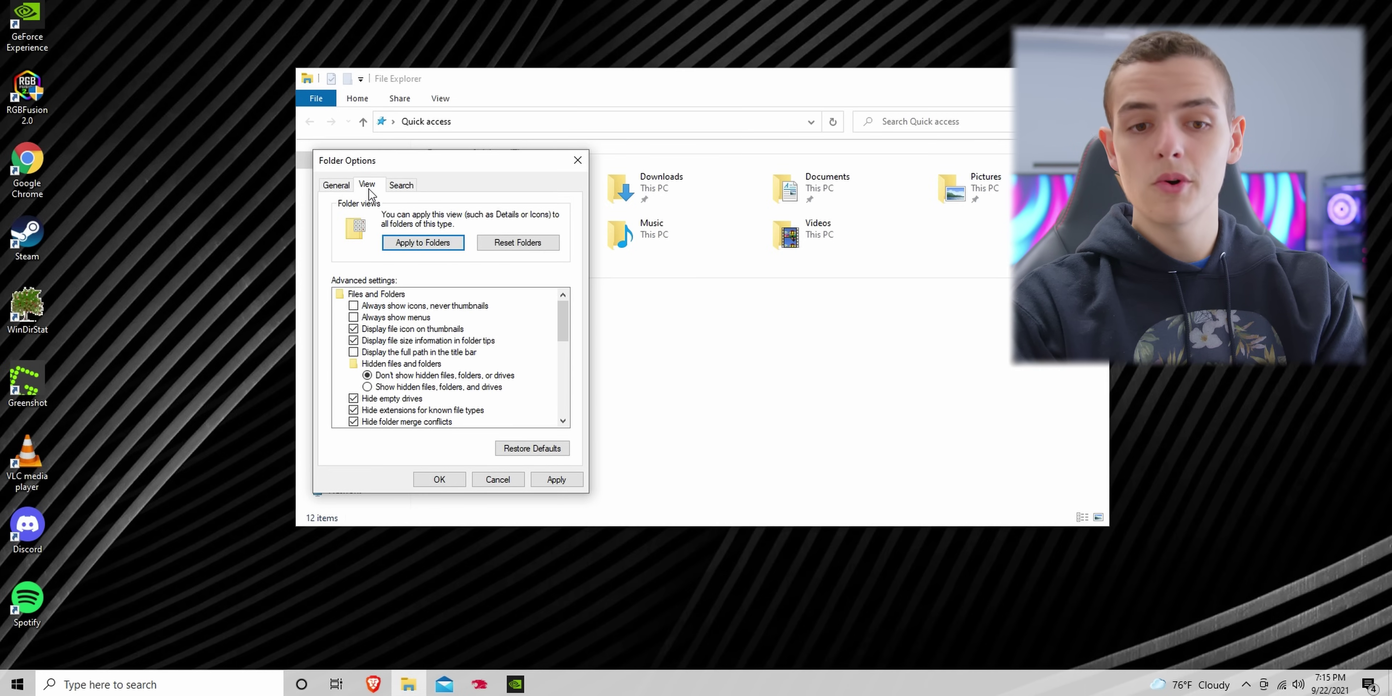
pyautogui.click(354, 353)
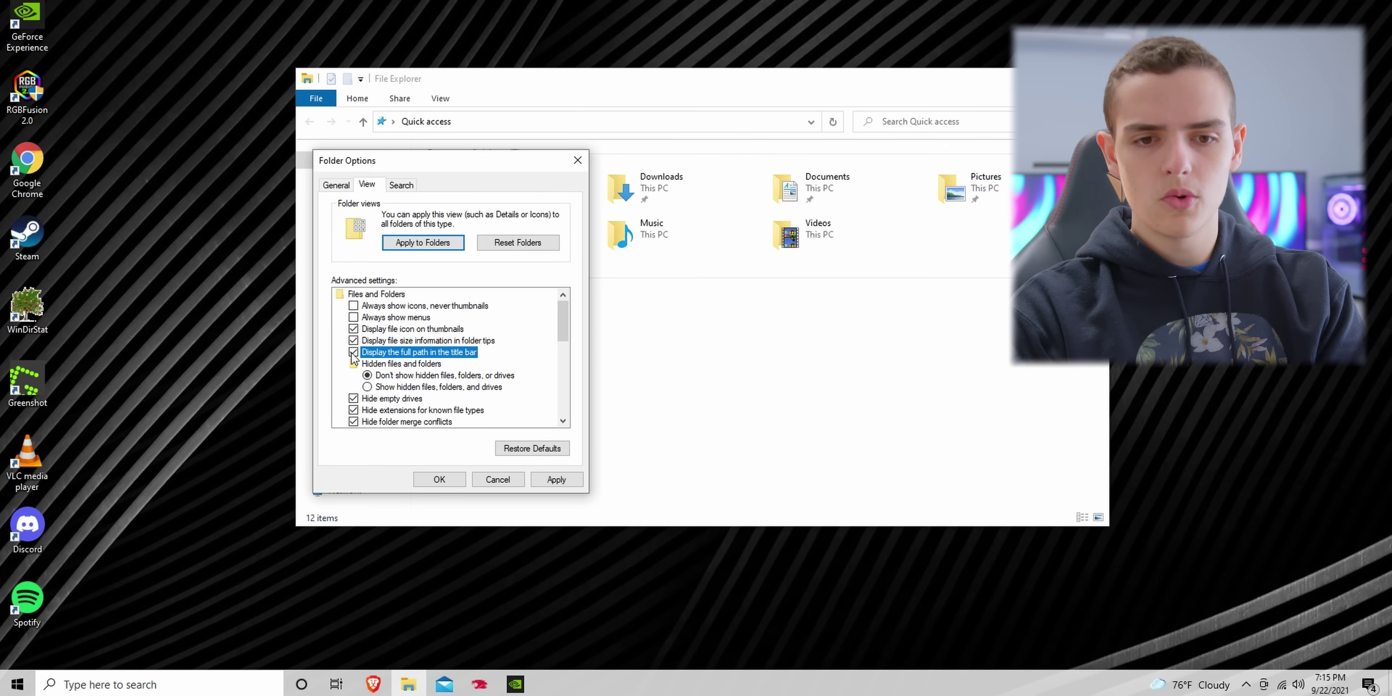
pyautogui.click(368, 387)
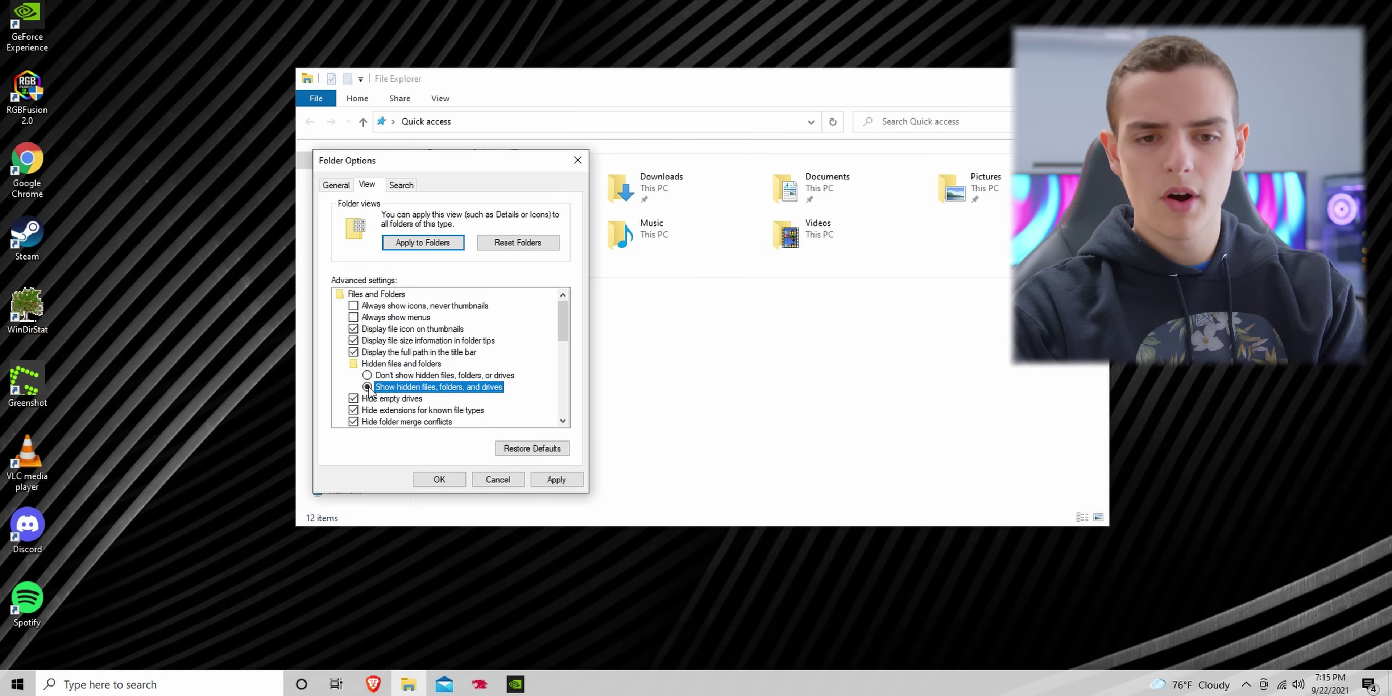
pyautogui.click(353, 400)
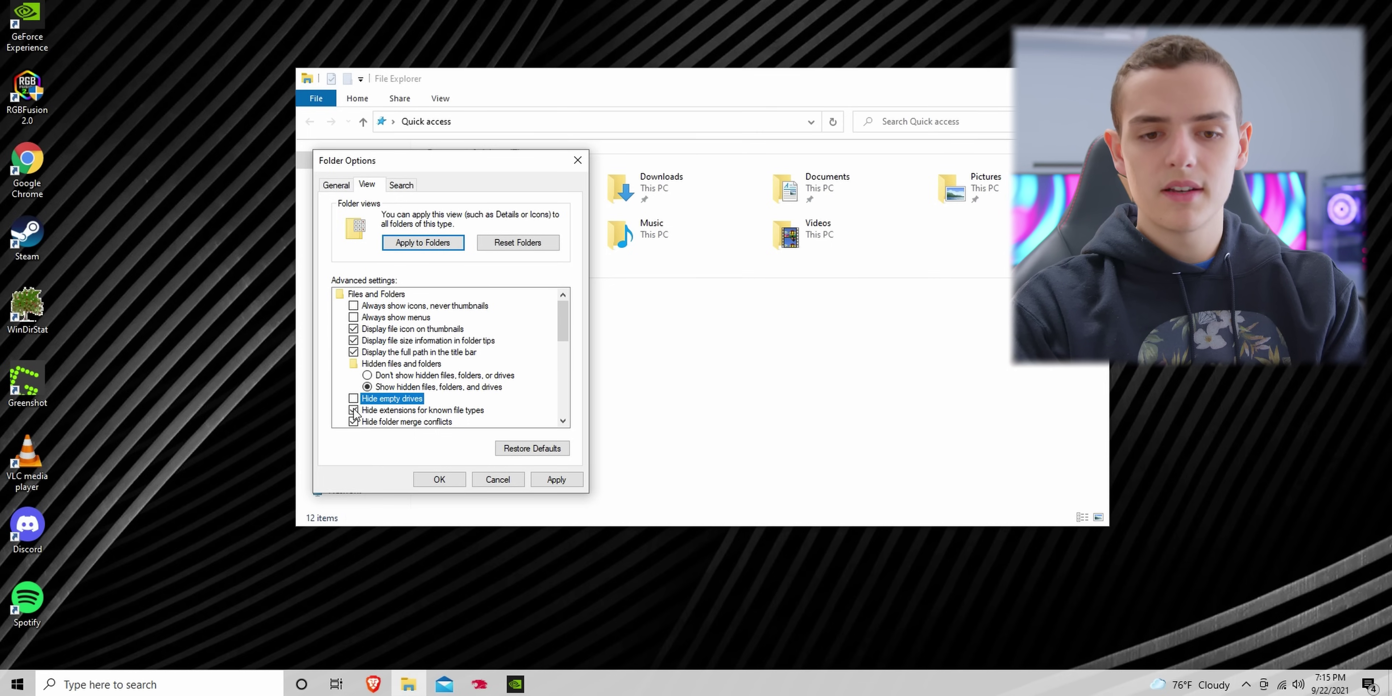
pyautogui.click(354, 411)
pyautogui.click(549, 475)
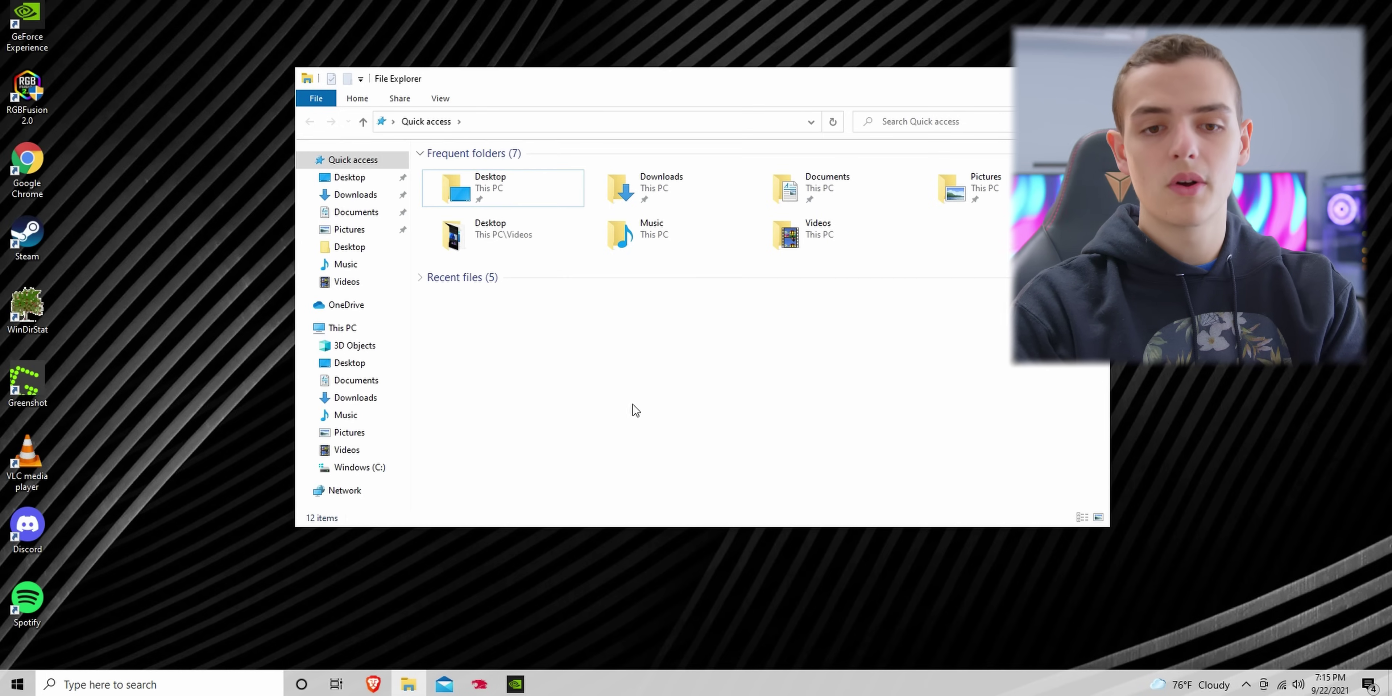
# Step: Show the desktop and launch the Settings app by searching 'settings'
pyautogui.press('super+d')
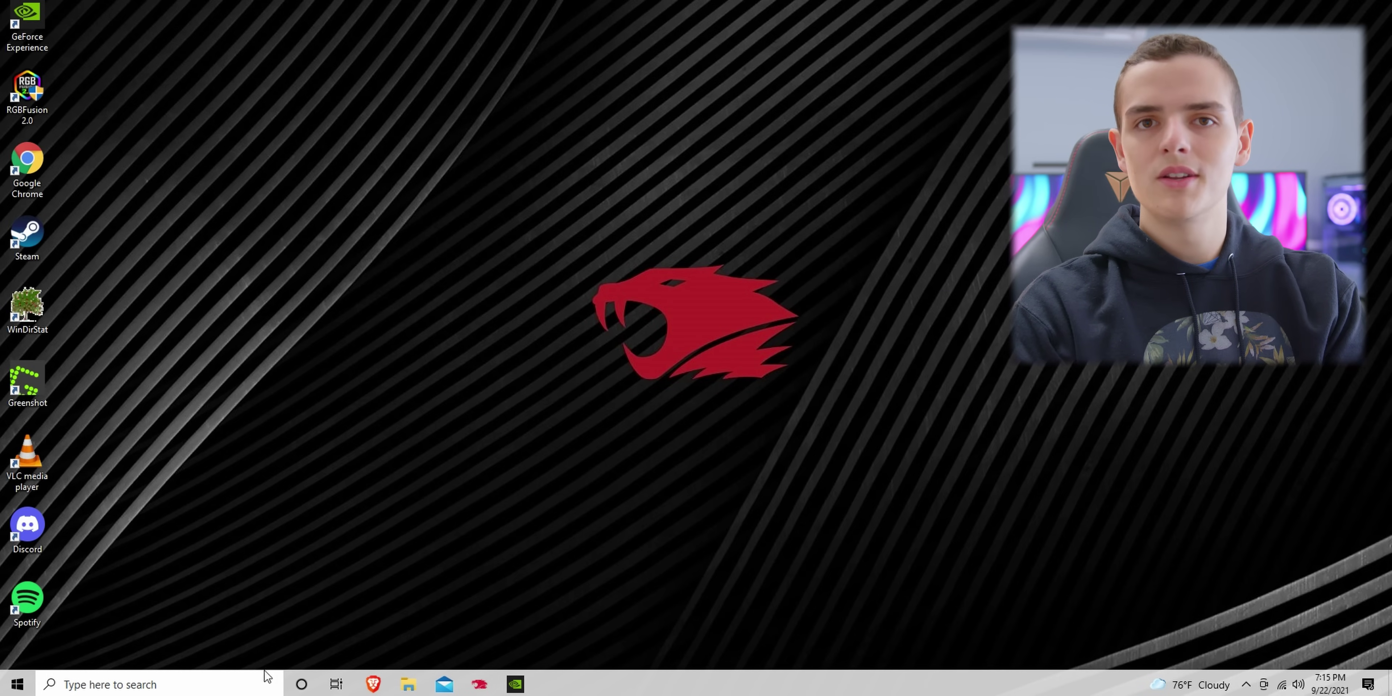
pyautogui.click(256, 685)
pyautogui.write('pers')
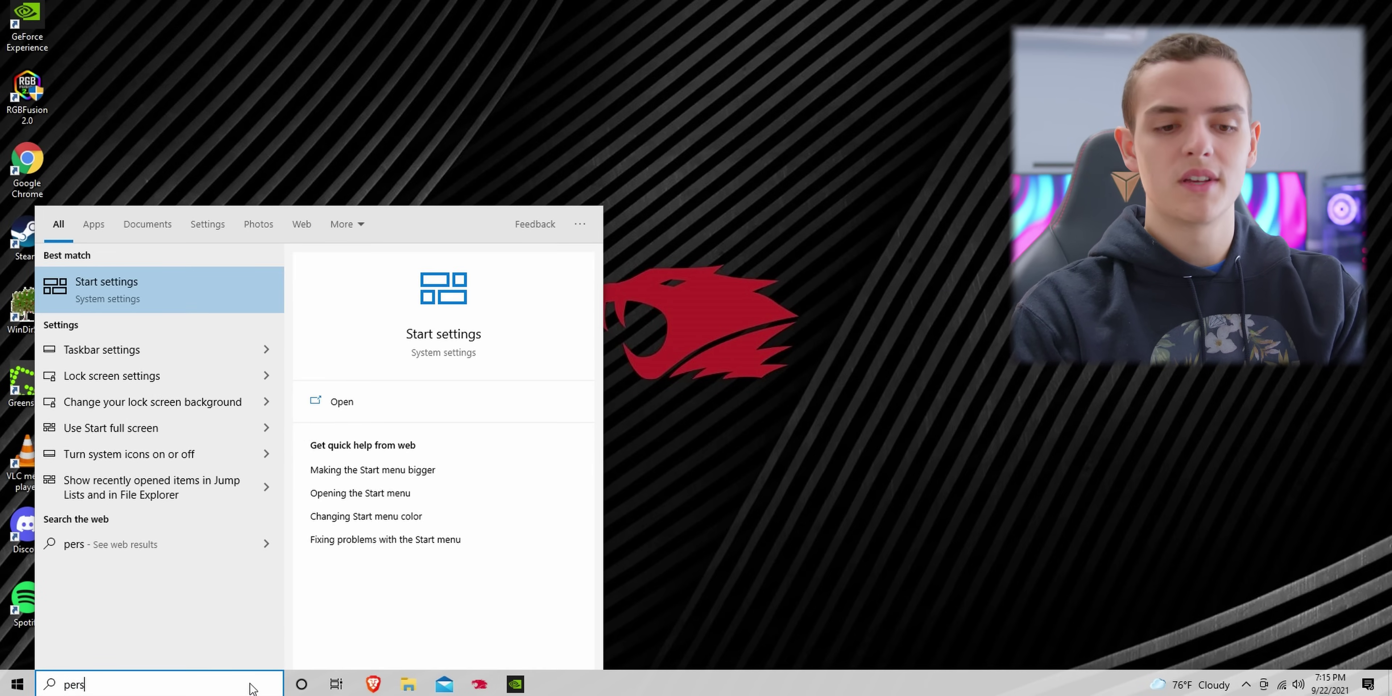
pyautogui.press('BackSpace')
pyautogui.press('BackSpace')
pyautogui.press('BackSpace')
pyautogui.press('BackSpace')
pyautogui.click(901, 416)
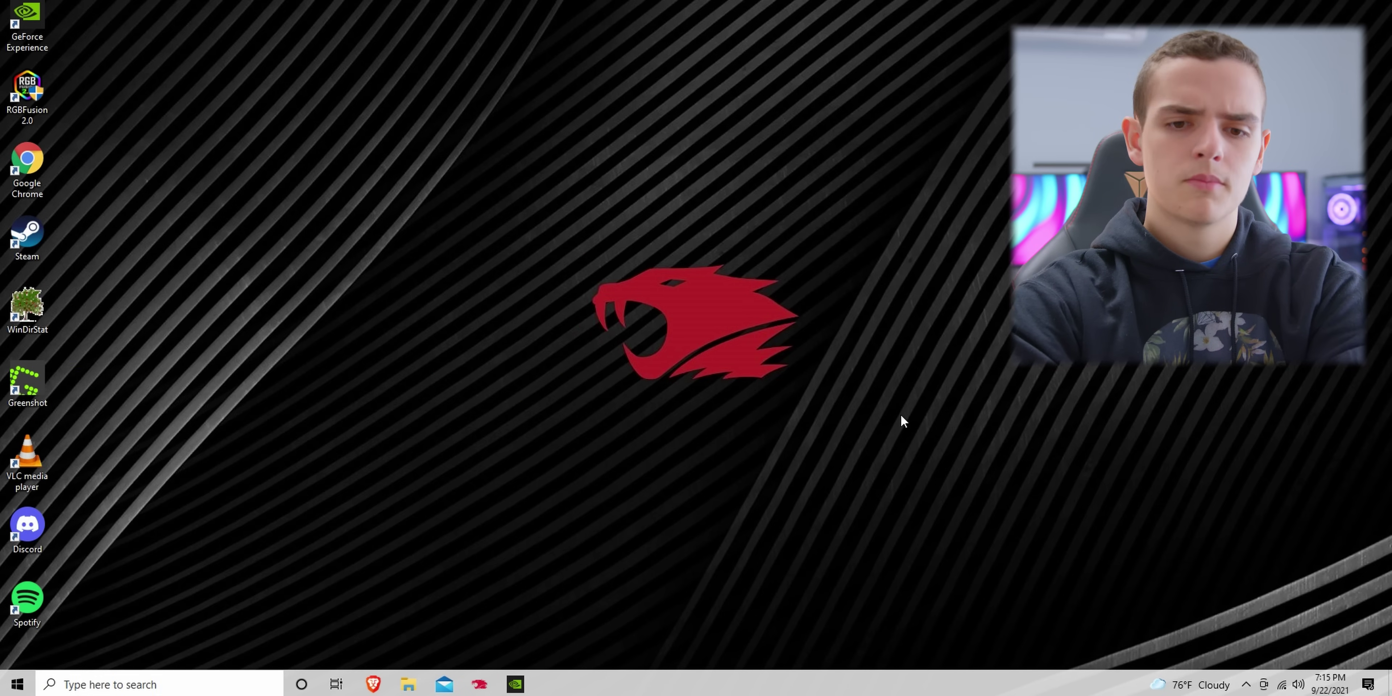
pyautogui.click(260, 684)
pyautogui.write('settings')
pyautogui.press('Return')
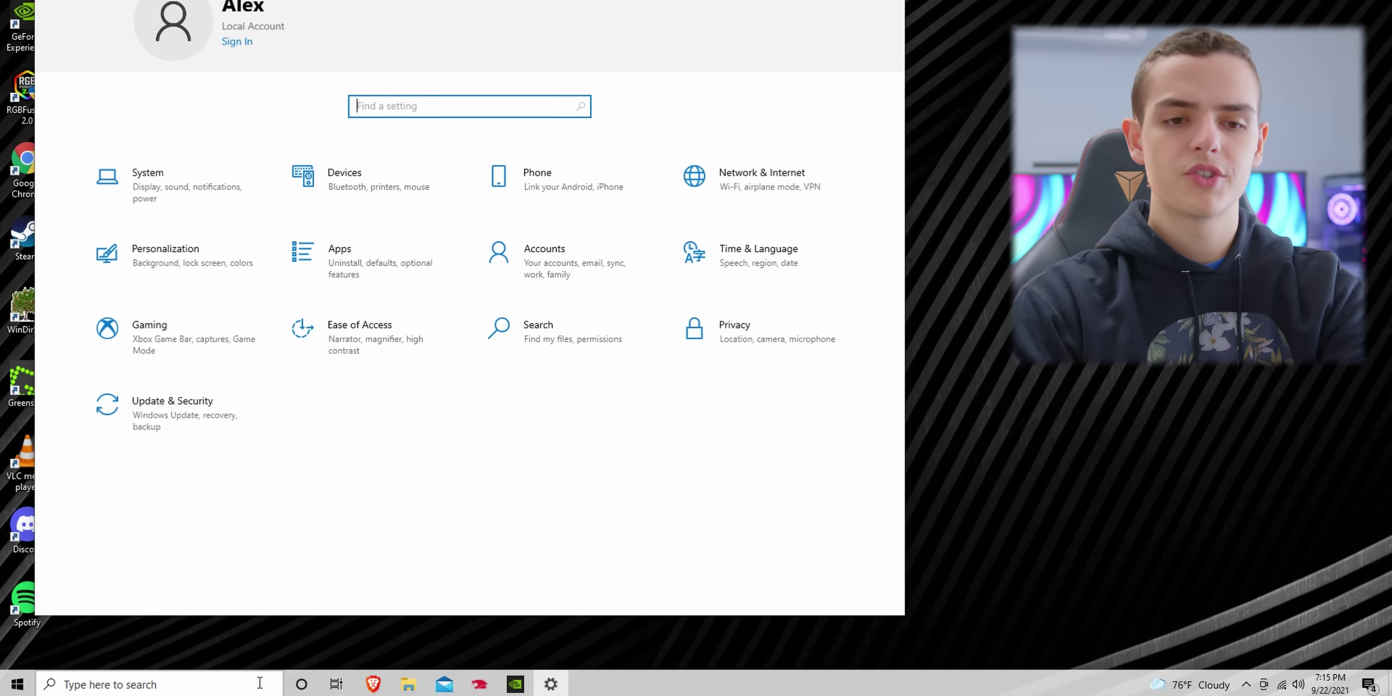
# Step: In Personalization > Colors, choose Dark mode and a teal accent colour, then close Settings
pyautogui.click(239, 276)
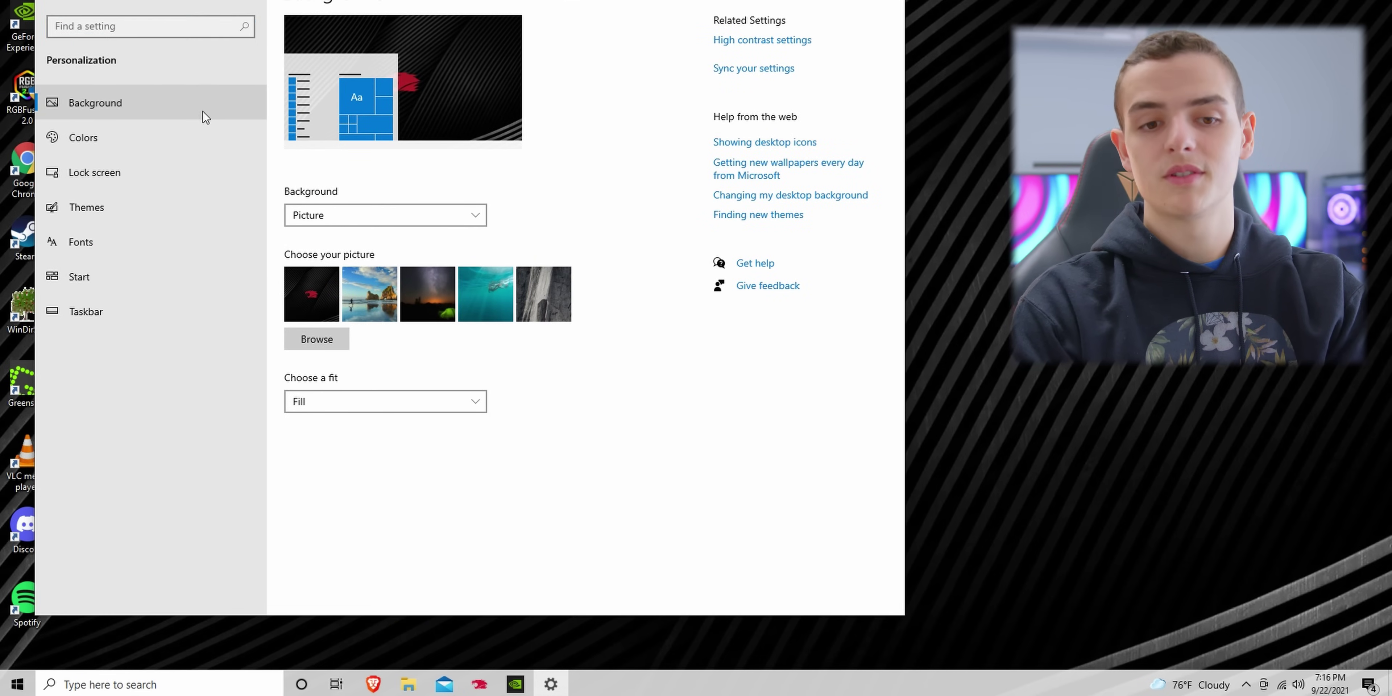
pyautogui.click(196, 140)
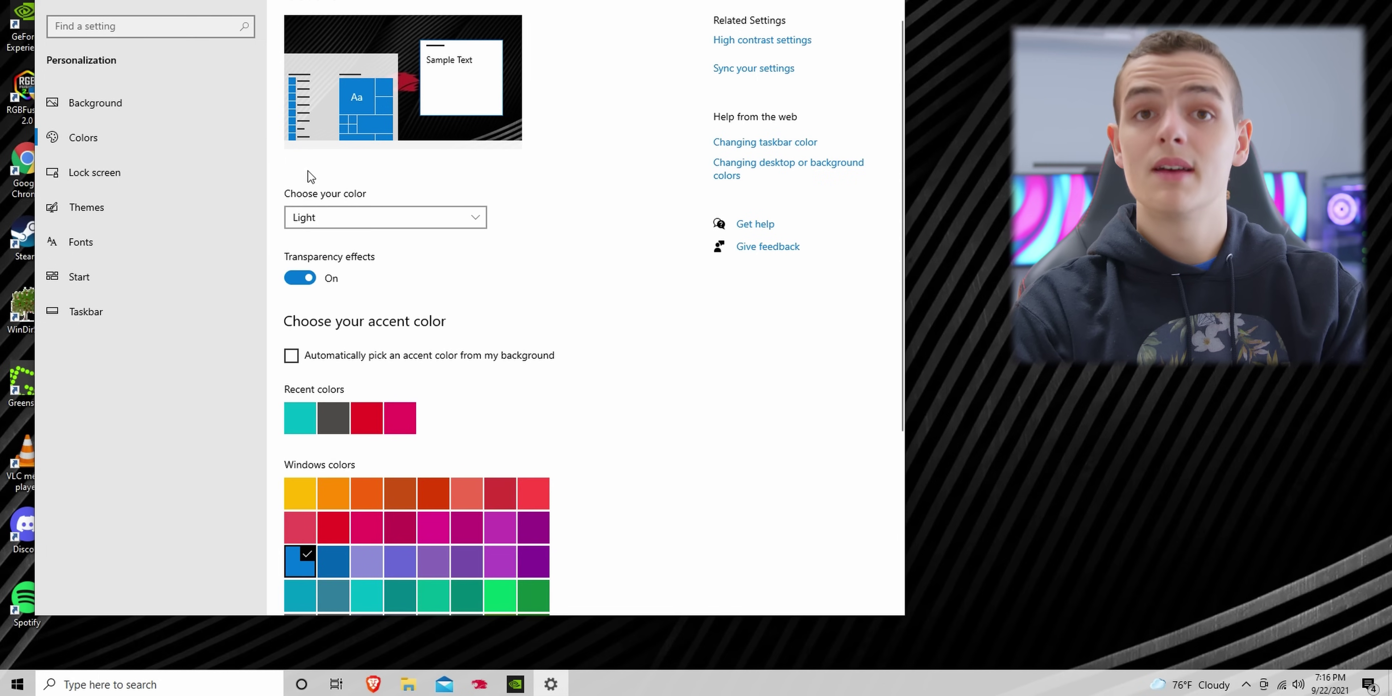
pyautogui.click(376, 216)
pyautogui.click(382, 241)
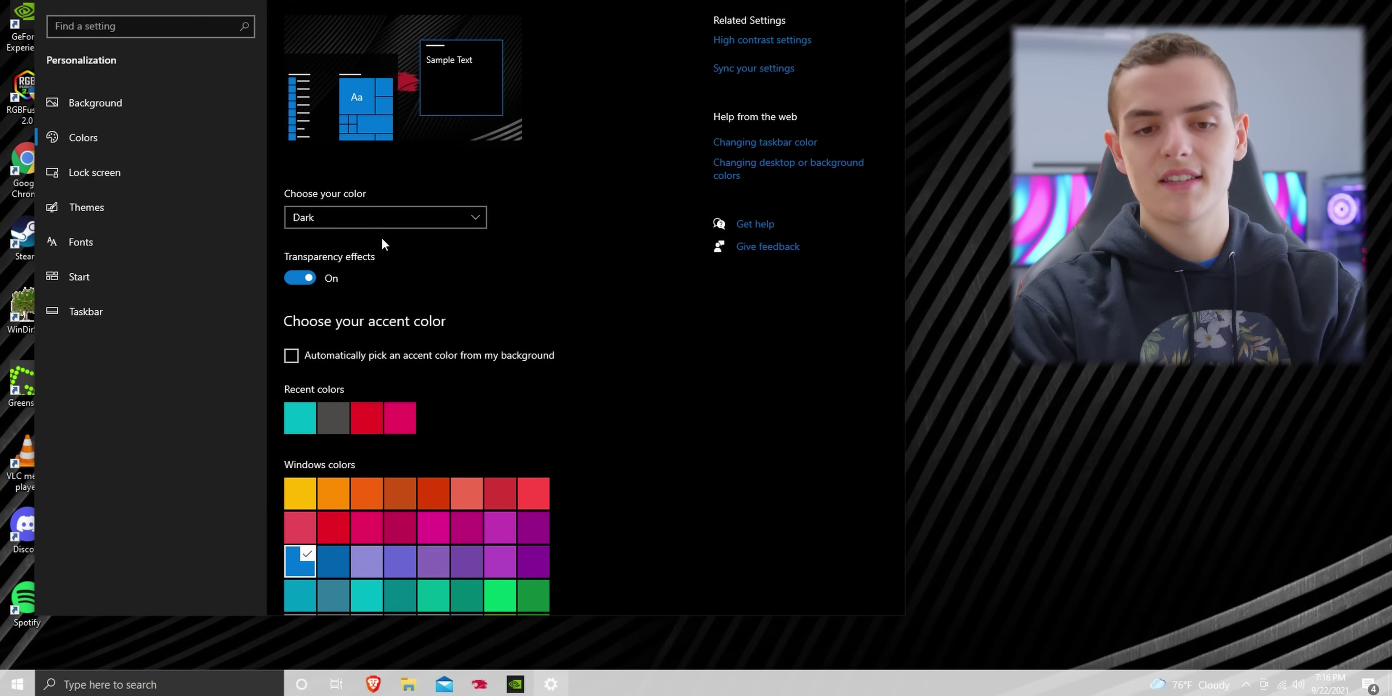
pyautogui.click(306, 418)
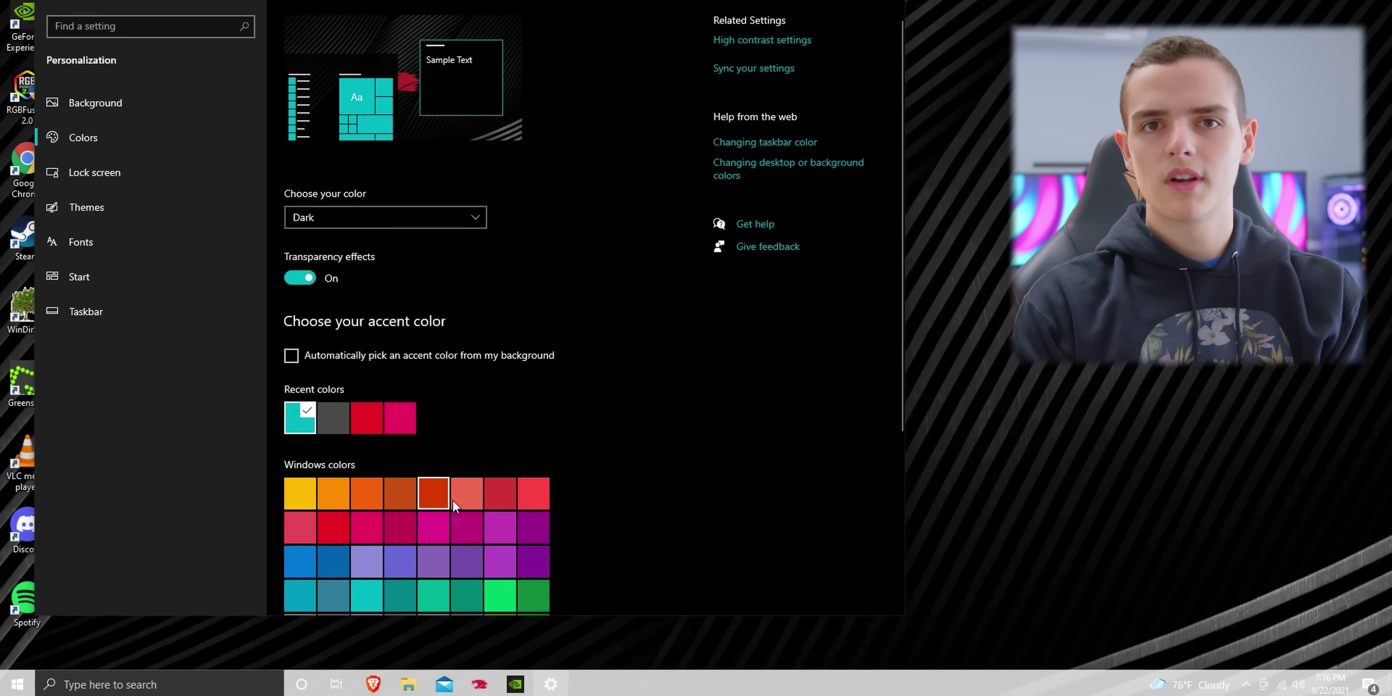
pyautogui.hotkey('alt', 'F4')
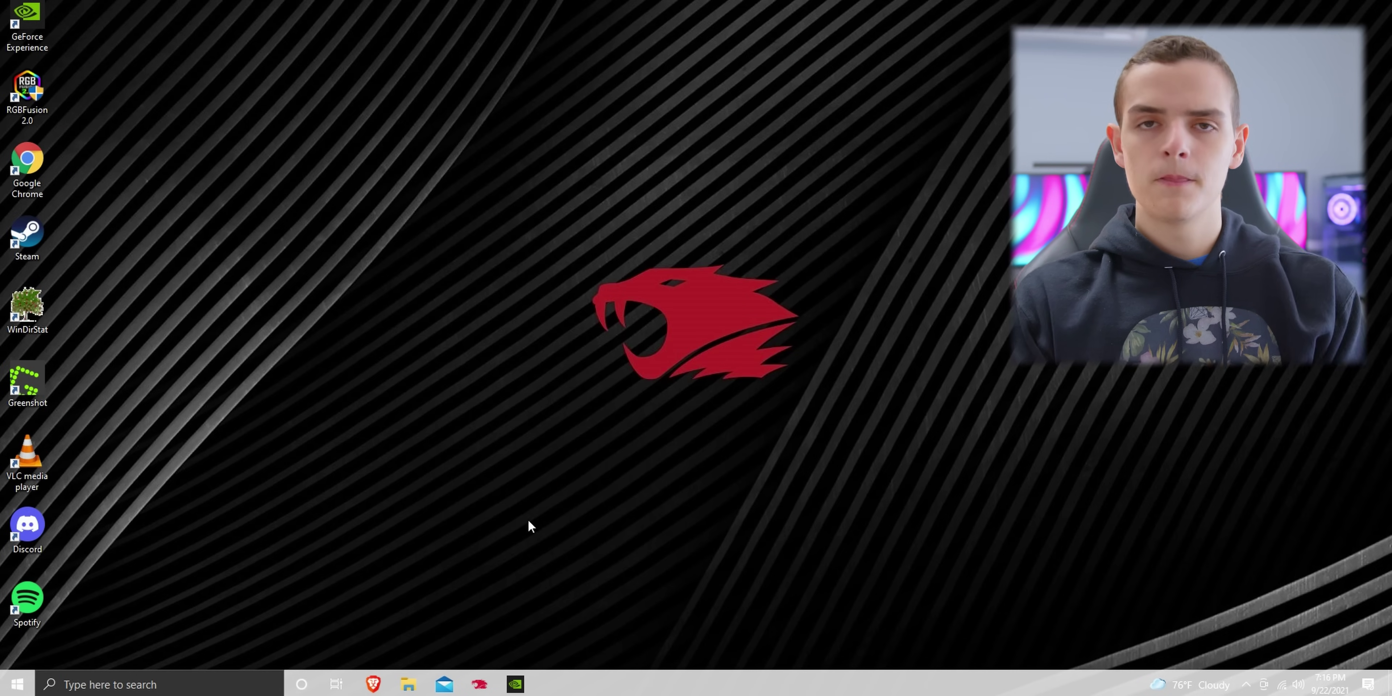
pyautogui.click(422, 684)
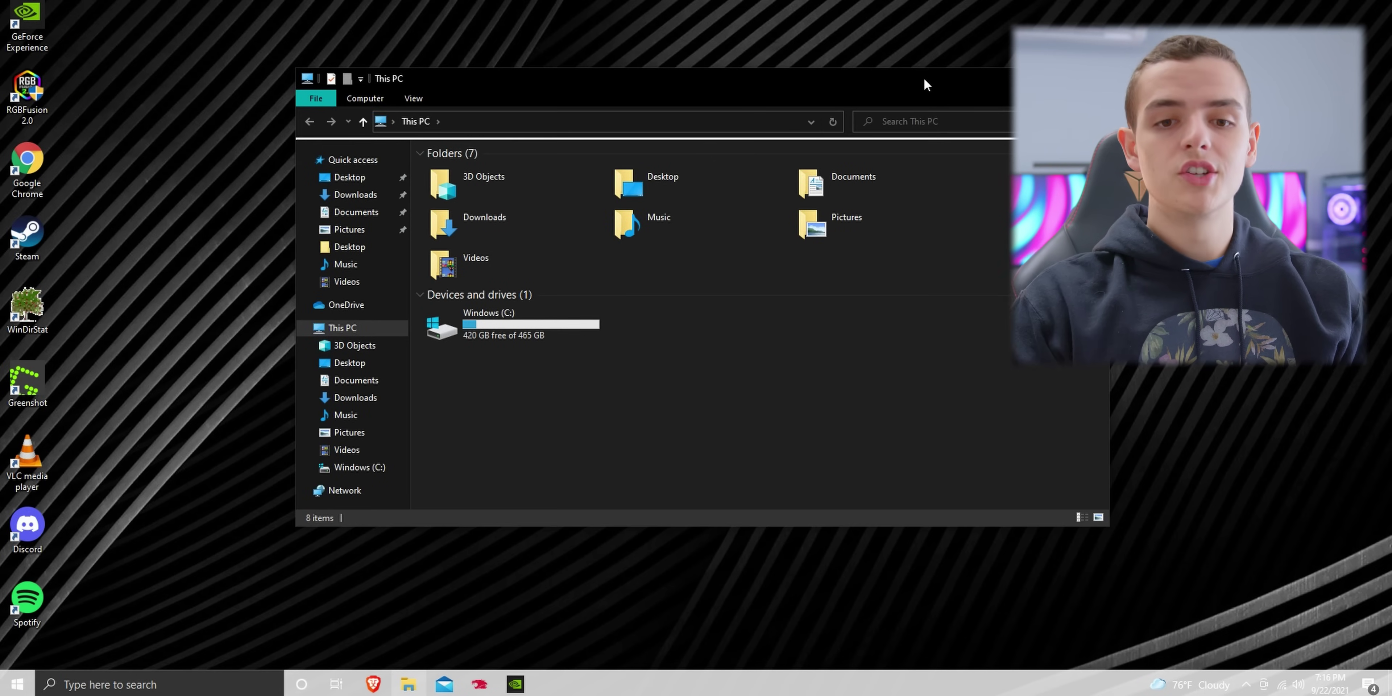
pyautogui.moveTo(925, 75); pyautogui.dragTo(805, 102)
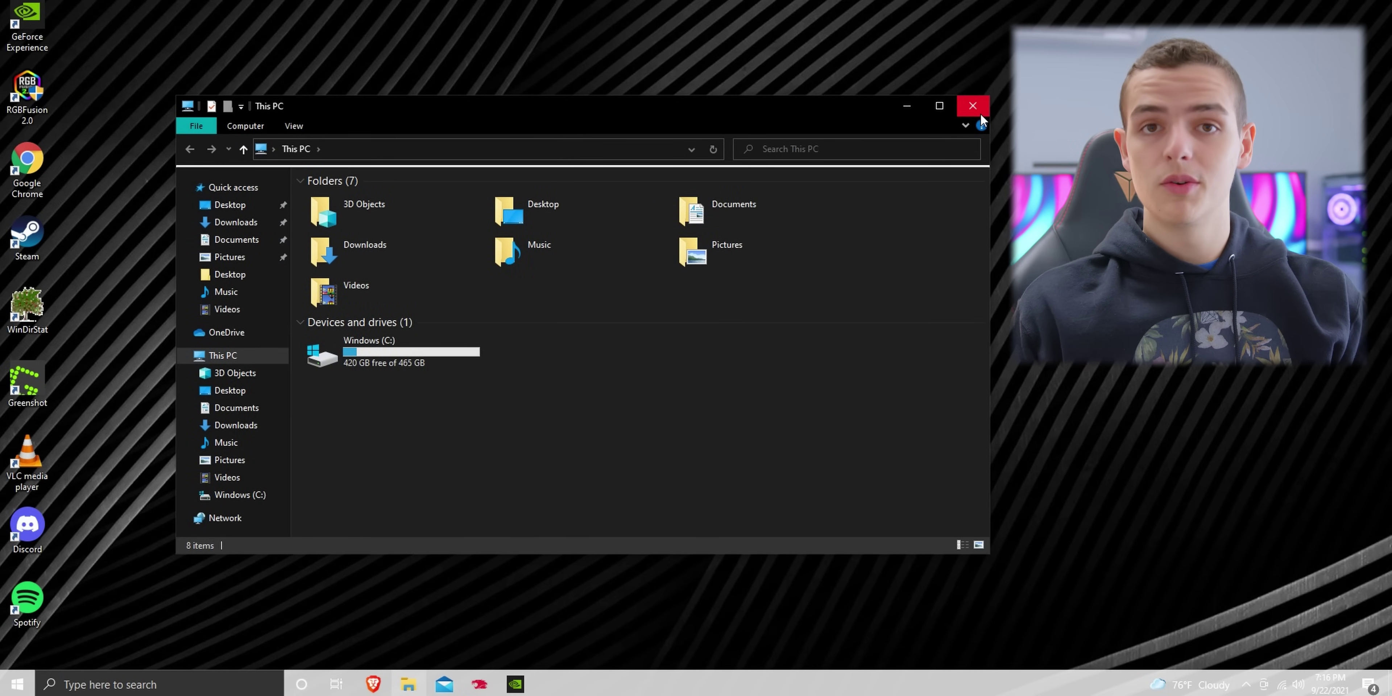
pyautogui.click(979, 113)
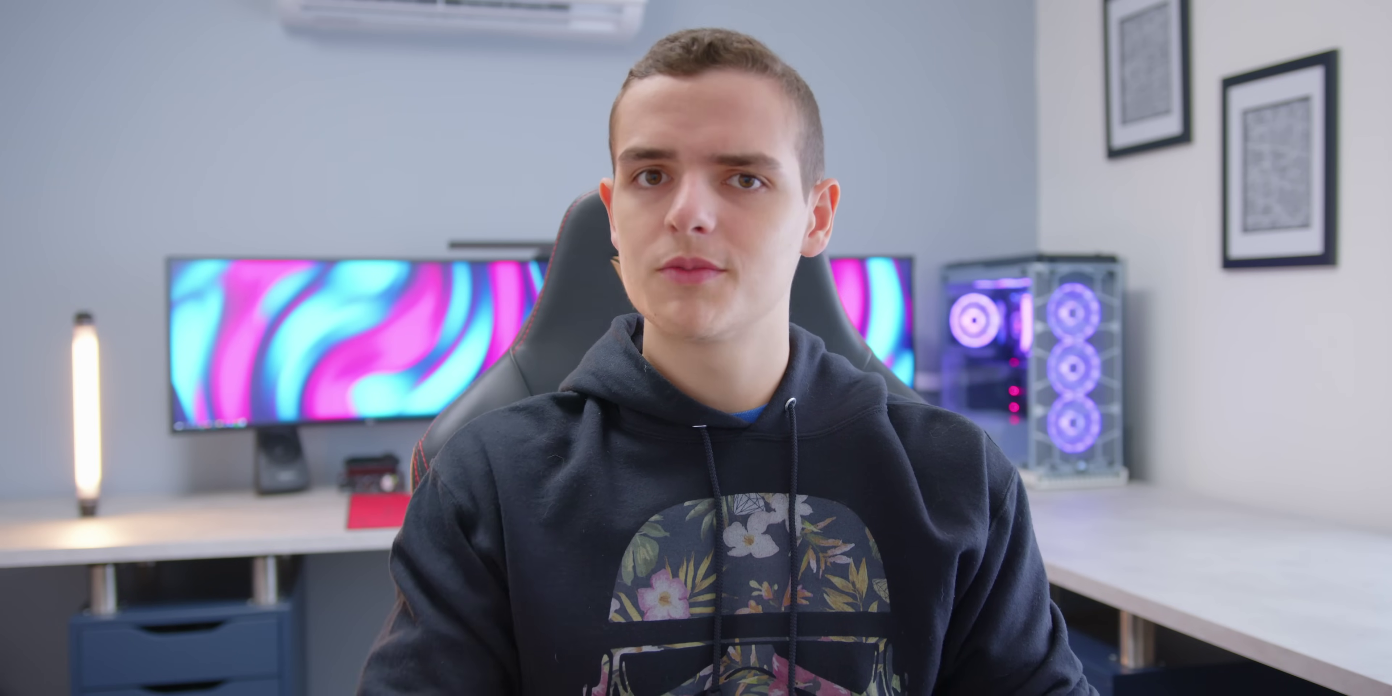